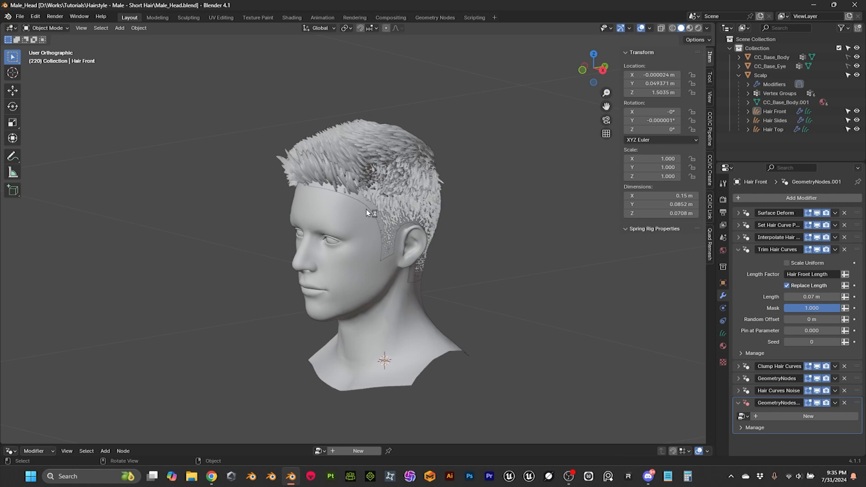
{"action": "scroll", "coordinate": [368, 211], "scroll_direction": "up", "scroll_amount": 2}
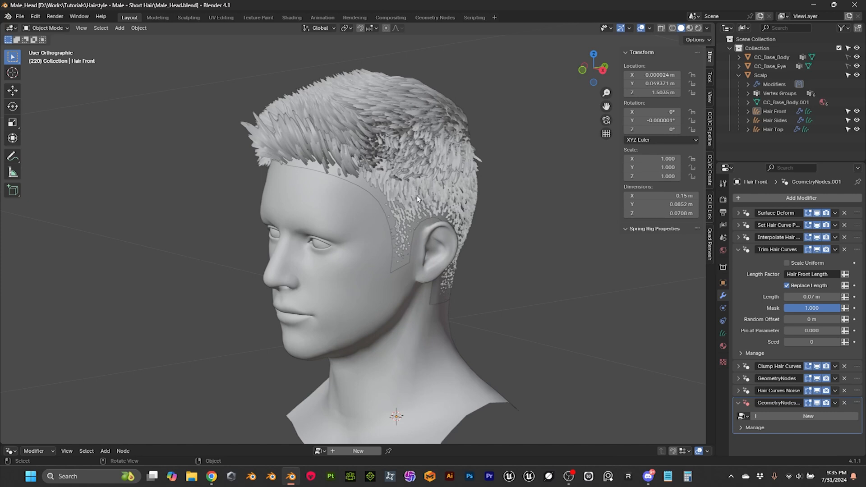
{"action": "middle_click_drag", "start_coordinate": [418, 180], "coordinate": [331, 157]}
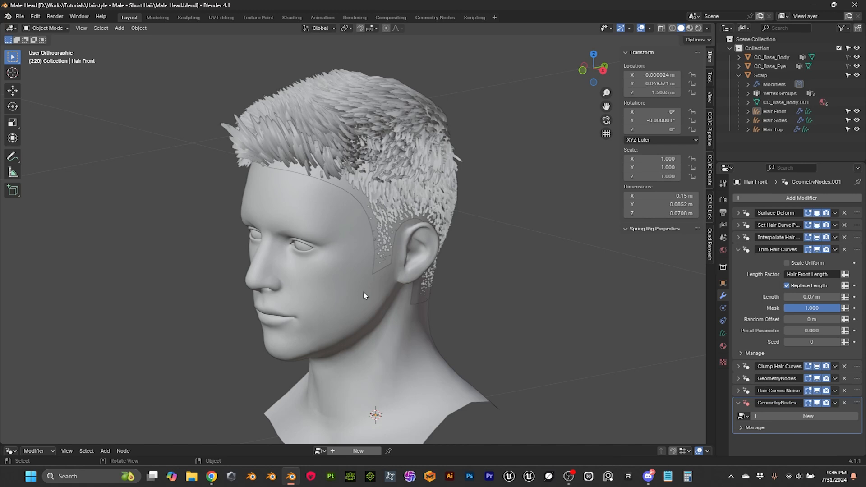
{"action": "middle_click_drag", "start_coordinate": [384, 249], "coordinate": [440, 241]}
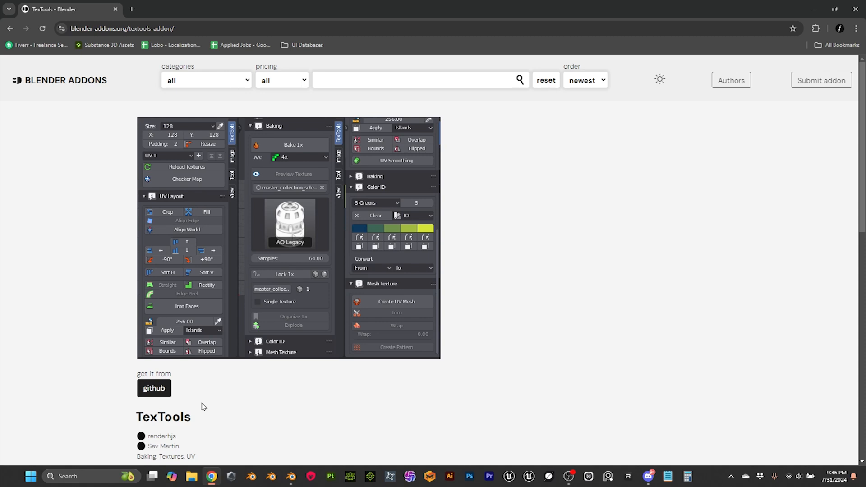
Step: Look through the TexTools add-on page and follow its GitHub download link to the TexTools 1.6.1 release assets
{"action": "scroll", "coordinate": [201, 406], "scroll_direction": "down", "scroll_amount": 1}
{"action": "scroll", "coordinate": [227, 378], "scroll_direction": "down", "scroll_amount": 7}
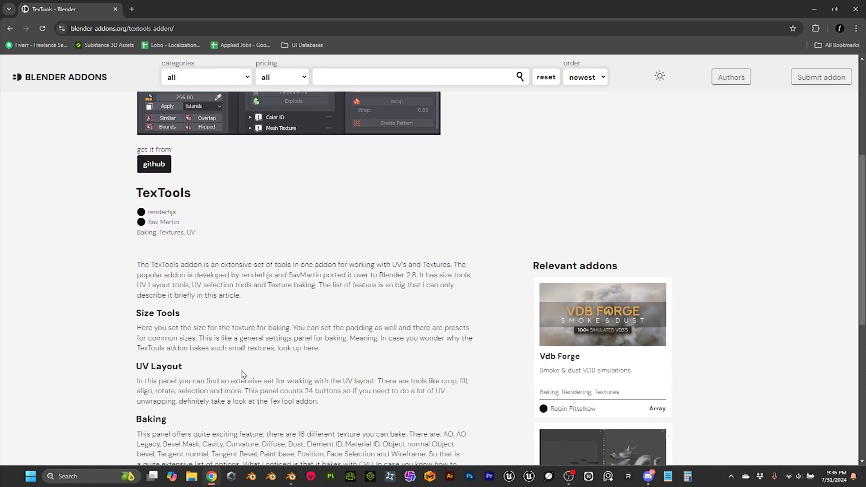
{"action": "scroll", "coordinate": [244, 363], "scroll_direction": "down", "scroll_amount": 4}
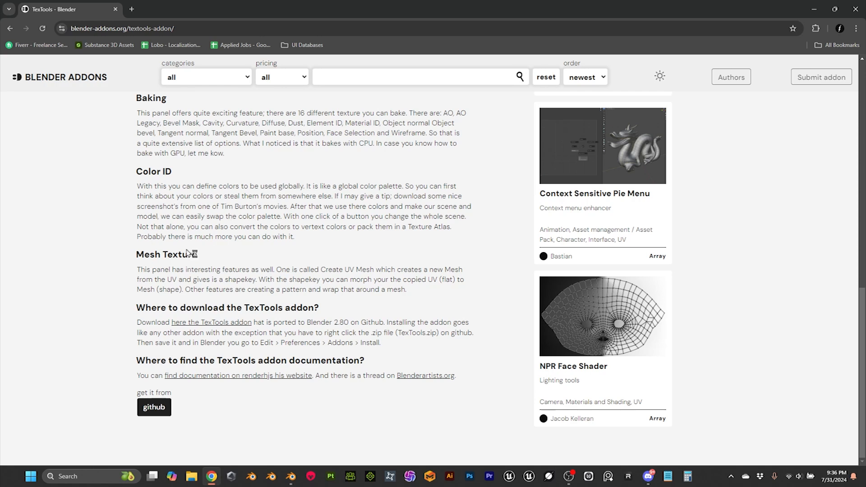
{"action": "left_click", "coordinate": [216, 322]}
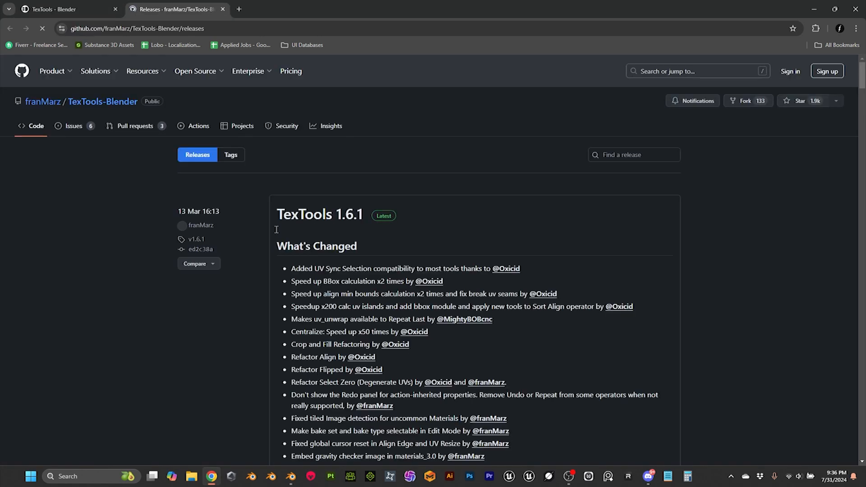
{"action": "scroll", "coordinate": [364, 236], "scroll_direction": "down", "scroll_amount": 4}
{"action": "scroll", "coordinate": [352, 266], "scroll_direction": "down", "scroll_amount": 6}
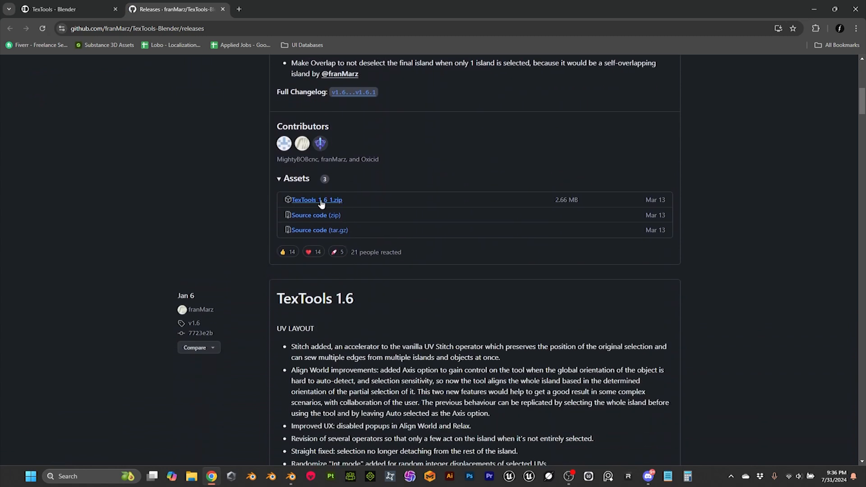
{"action": "left_click", "coordinate": [814, 9]}
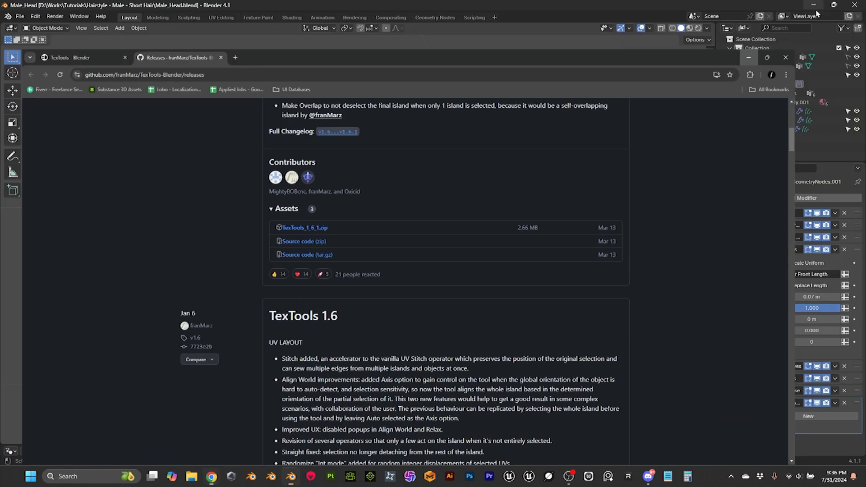
Step: Choose TexTools_1_6_1.zip from the Downloads folder in the add-on installer, and cancel without installing it
{"action": "left_click", "coordinate": [38, 15]}
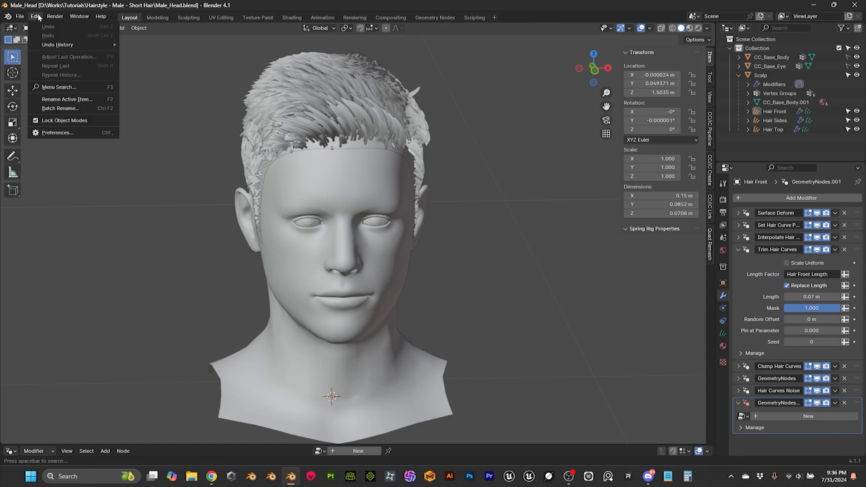
{"action": "left_click", "coordinate": [63, 132]}
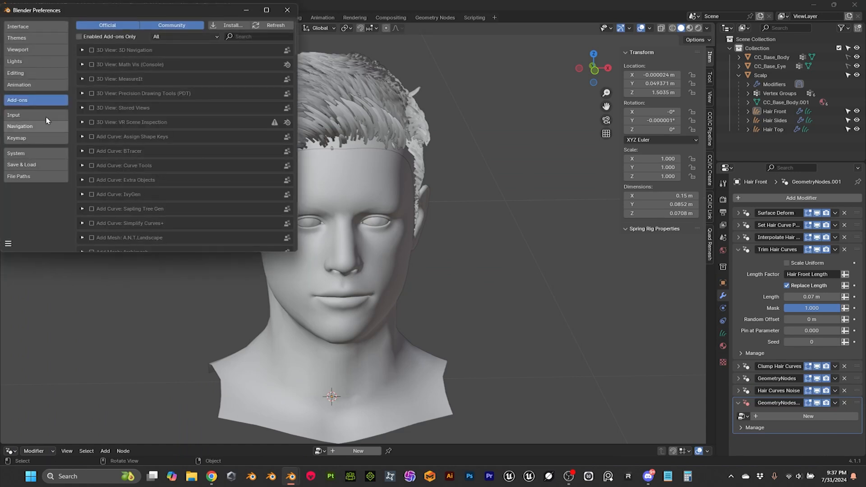
{"action": "left_click", "coordinate": [232, 29]}
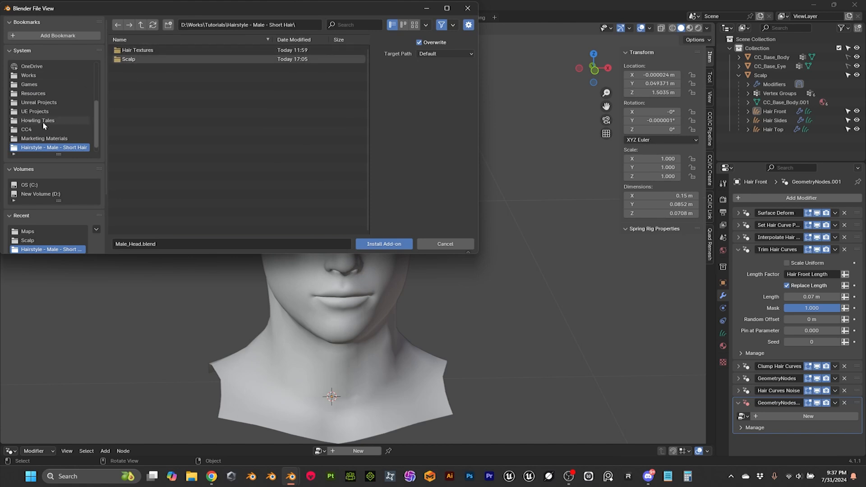
{"action": "scroll", "coordinate": [51, 116], "scroll_direction": "up", "scroll_amount": 4}
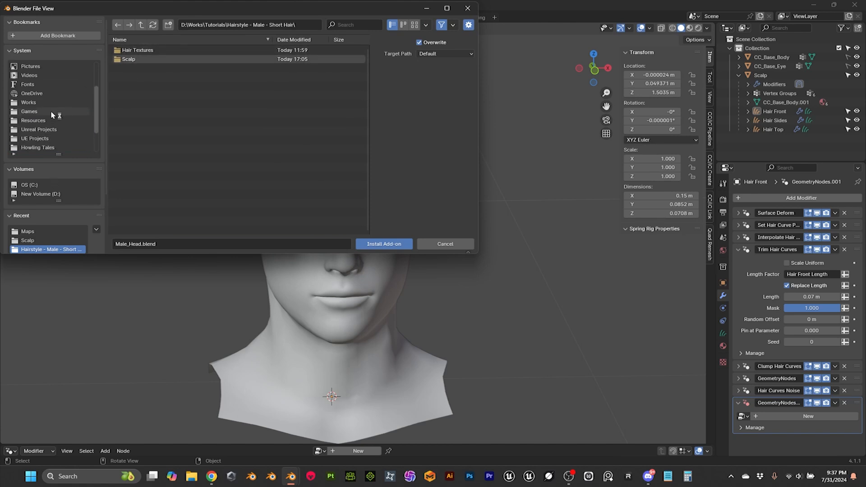
{"action": "left_click", "coordinate": [34, 94]}
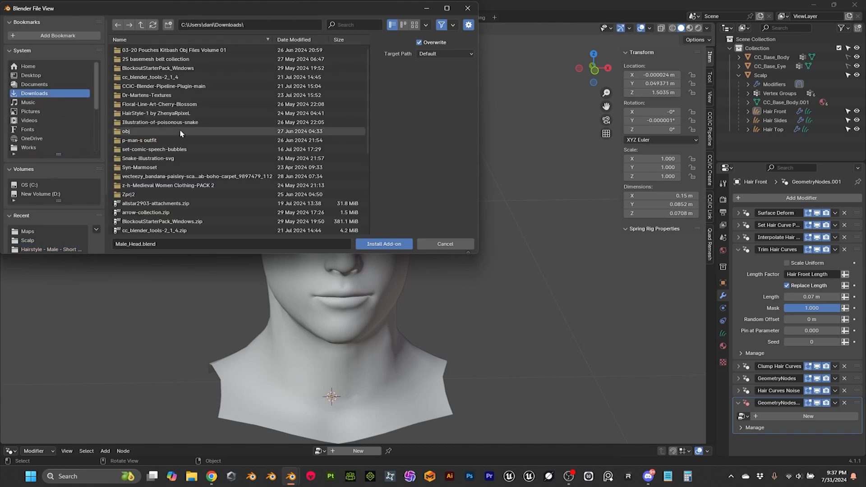
{"action": "left_click", "coordinate": [146, 194]}
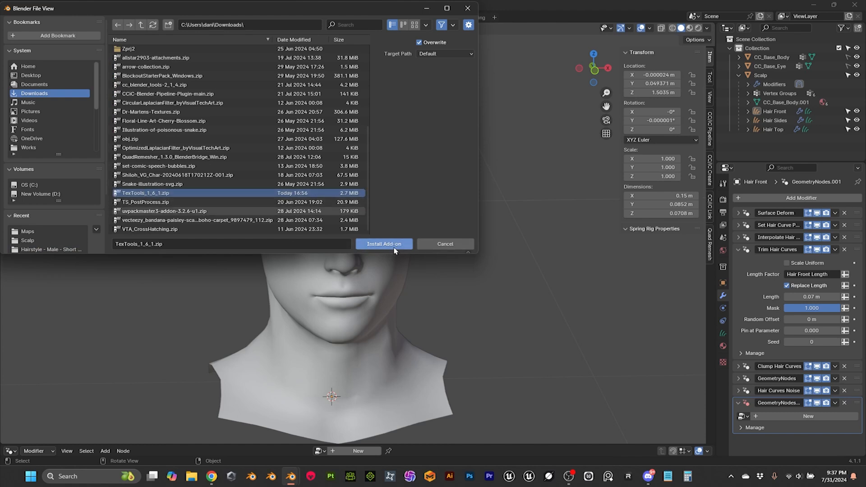
{"action": "left_click", "coordinate": [469, 247]}
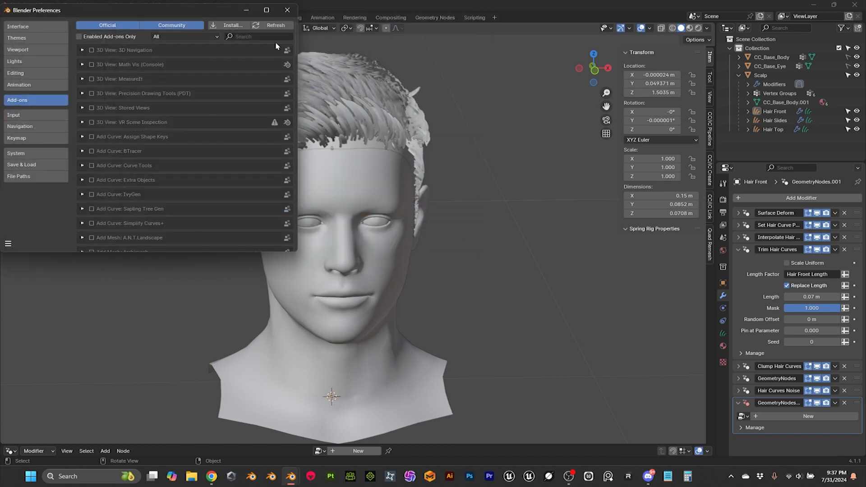
Step: Search the add-ons for "text" to check the TexTools entry, and close the preferences
{"action": "type", "text": "text"}
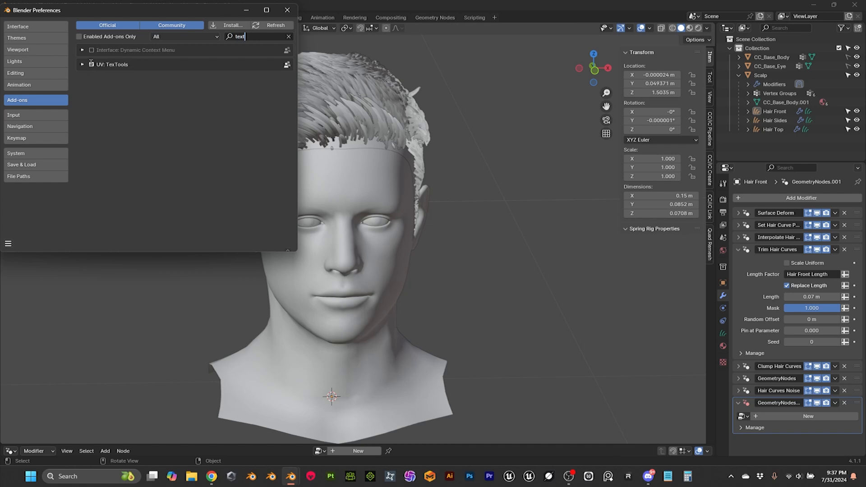
{"action": "left_click", "coordinate": [287, 10]}
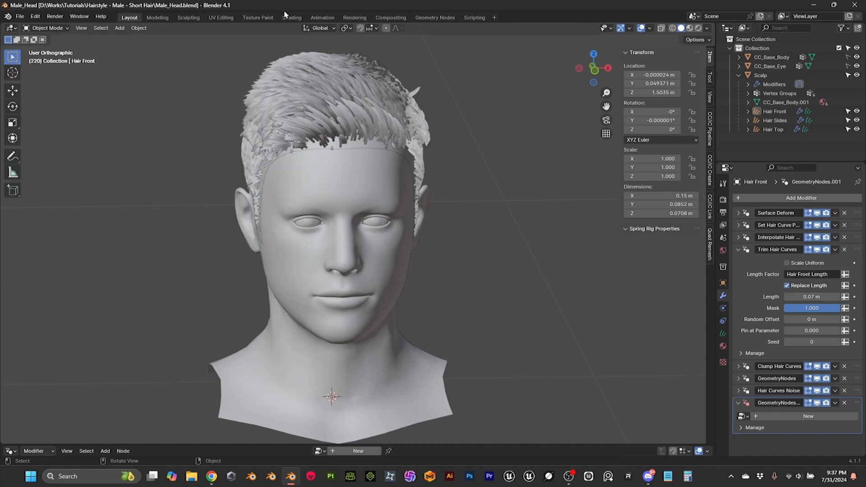
Step: Examine the hairstyle from the front, sides and back, selecting the Hair Sides curves and the Scalp mesh
{"action": "scroll", "coordinate": [389, 196], "scroll_direction": "down", "scroll_amount": 2}
{"action": "scroll", "coordinate": [389, 196], "scroll_direction": "up", "scroll_amount": 1}
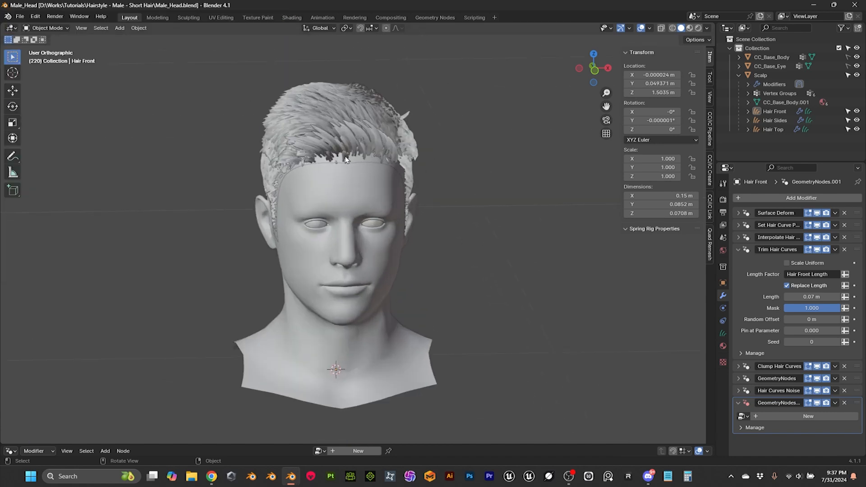
{"action": "middle_click_drag", "start_coordinate": [428, 203], "coordinate": [381, 206]}
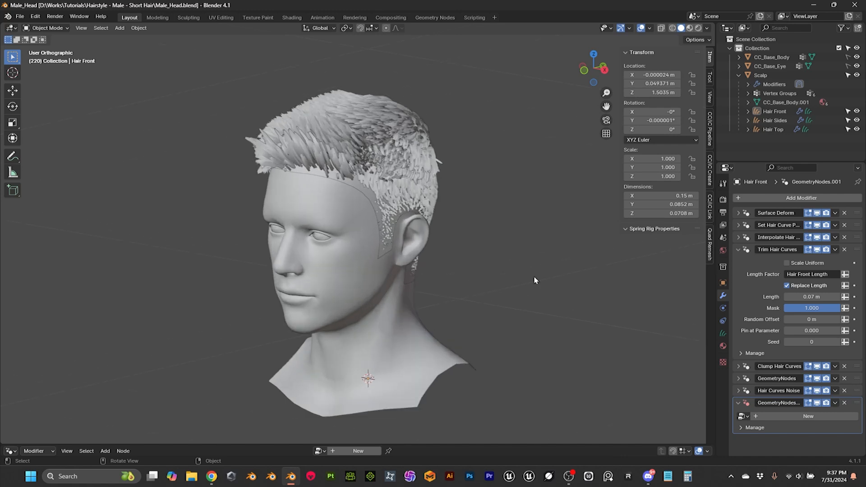
{"action": "middle_click_drag", "start_coordinate": [464, 217], "coordinate": [435, 219]}
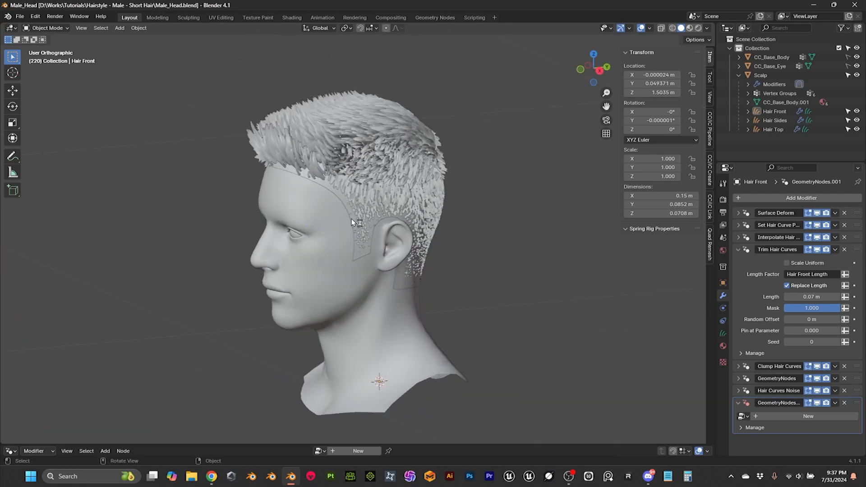
{"action": "left_click", "coordinate": [330, 186]}
{"action": "middle_click_drag", "start_coordinate": [329, 186], "coordinate": [499, 197]}
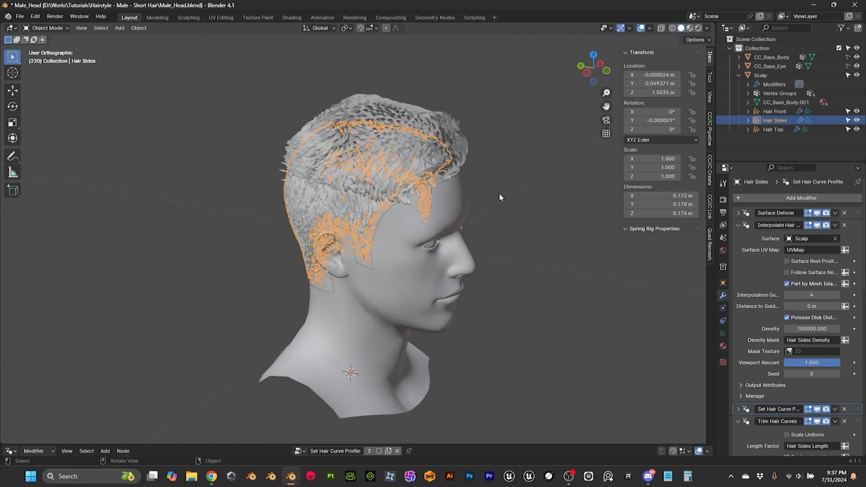
{"action": "middle_click_drag", "start_coordinate": [411, 215], "coordinate": [455, 203]}
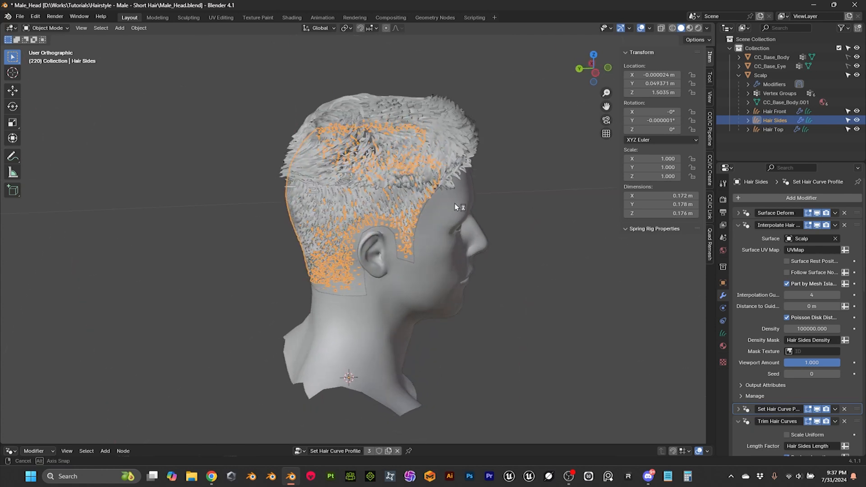
{"action": "left_click", "coordinate": [401, 258]}
{"action": "middle_click_drag", "start_coordinate": [456, 254], "coordinate": [485, 256]}
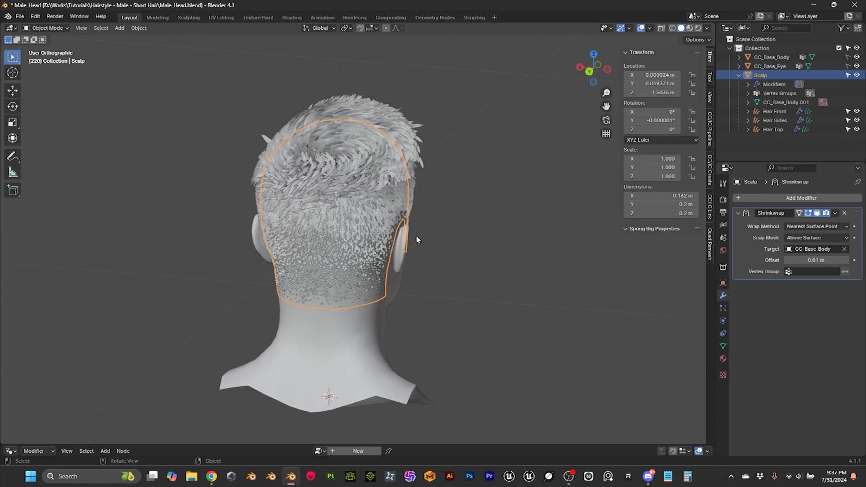
{"action": "middle_click_drag", "start_coordinate": [417, 239], "coordinate": [430, 240]}
Step: Save a copy of the scene as Male_Head_Bake.blend in the project folder, overwriting the existing file
{"action": "left_click", "coordinate": [19, 16]}
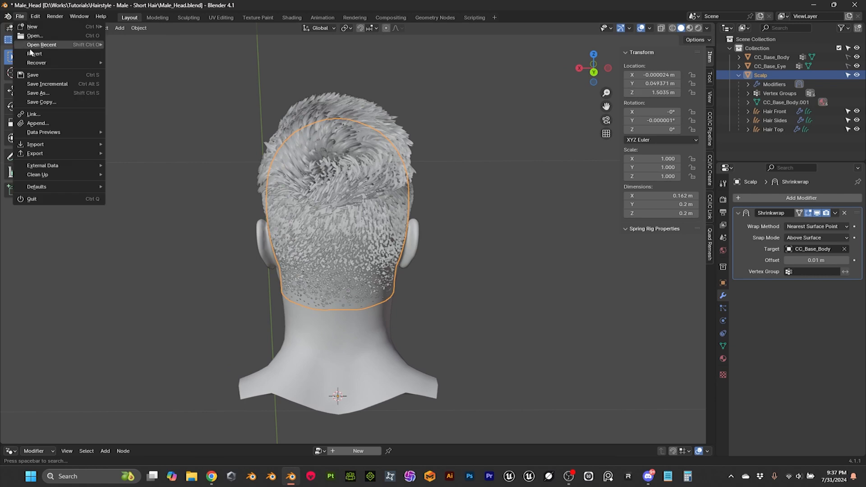
{"action": "left_click", "coordinate": [51, 91]}
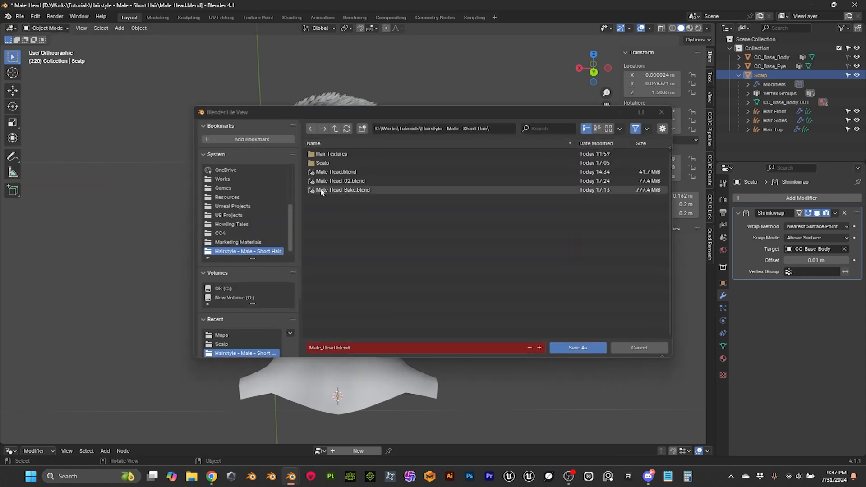
{"action": "left_click", "coordinate": [345, 191]}
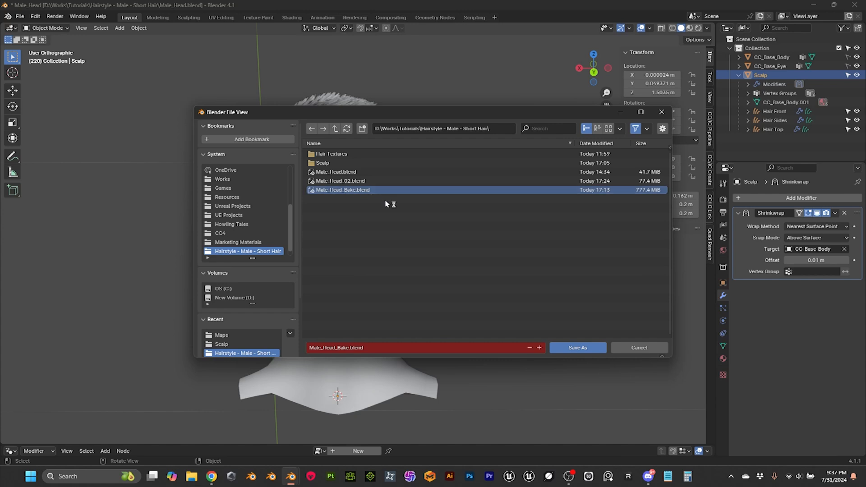
{"action": "left_click", "coordinate": [577, 347]}
Step: Select the Hair Top curves and set the radius in their Set Hair Curve Profile modifier to 0.0001 m
{"action": "middle_click_drag", "start_coordinate": [452, 271], "coordinate": [512, 257]}
{"action": "scroll", "coordinate": [474, 260], "scroll_direction": "up", "scroll_amount": 5}
{"action": "scroll", "coordinate": [473, 257], "scroll_direction": "down", "scroll_amount": 2}
{"action": "scroll", "coordinate": [464, 262], "scroll_direction": "up", "scroll_amount": 1}
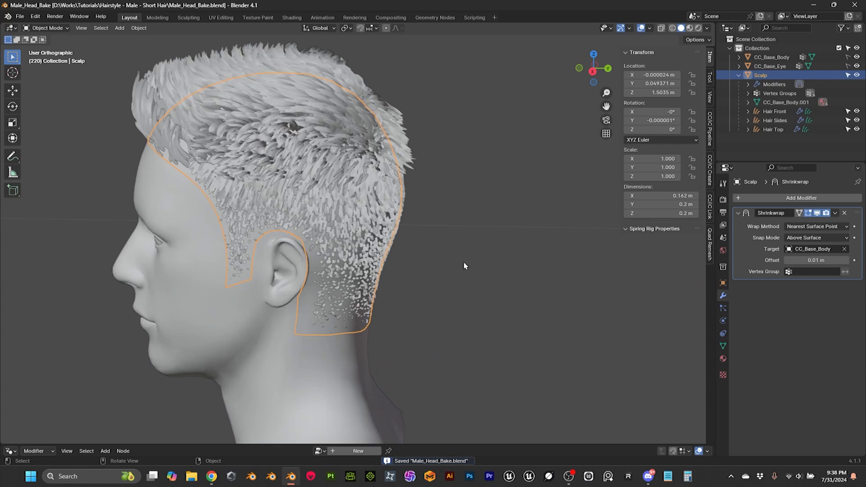
{"action": "middle_click_drag", "start_coordinate": [341, 125], "coordinate": [339, 181]}
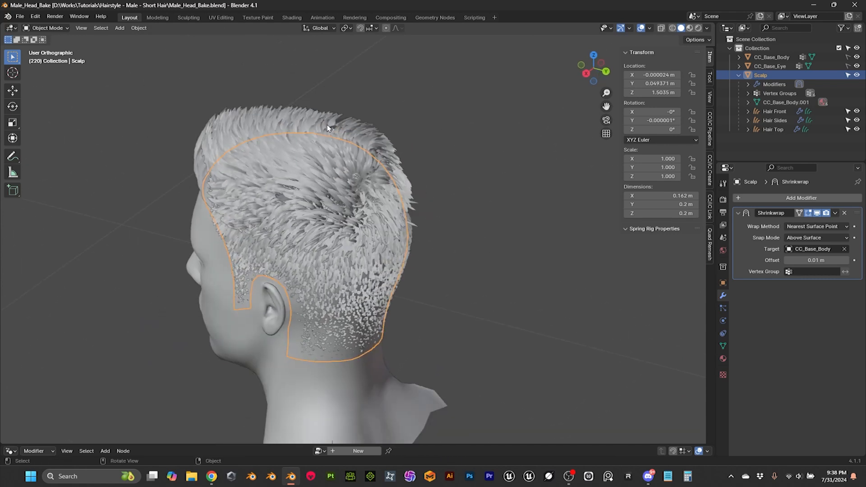
{"action": "left_click", "coordinate": [281, 97]}
{"action": "middle_click_drag", "start_coordinate": [283, 112], "coordinate": [308, 105]}
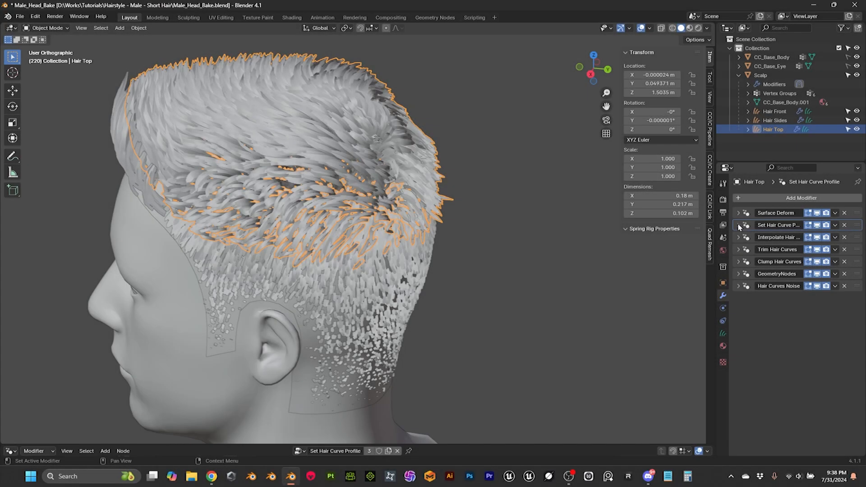
{"action": "left_click", "coordinate": [740, 226]}
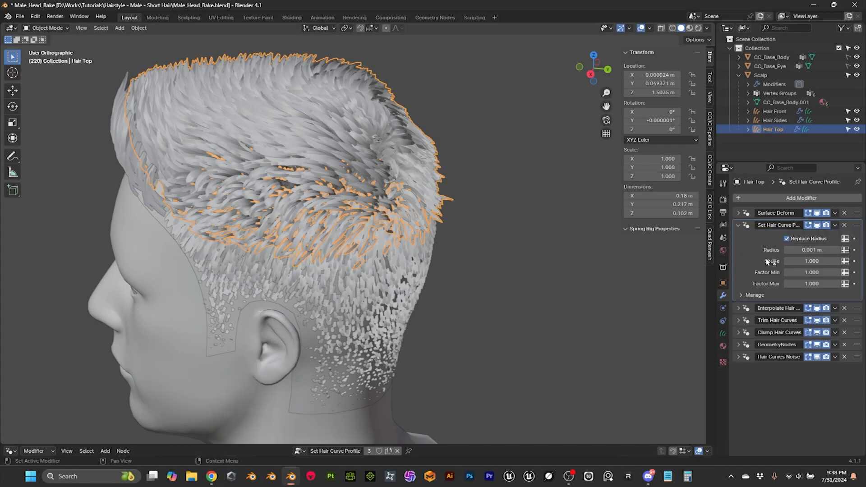
{"action": "left_click", "coordinate": [739, 225]}
{"action": "left_click", "coordinate": [739, 225]}
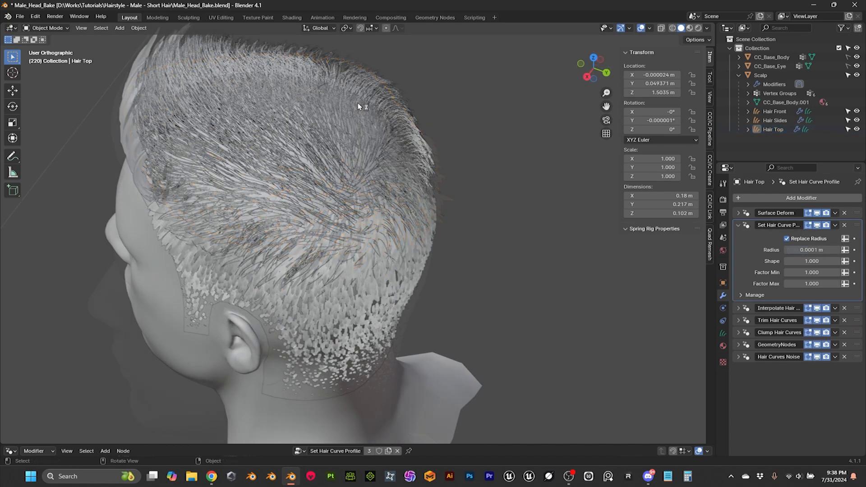
Step: Set the curve profile radius of the Hair Top curves to 0.0002 m and check the strand thickness
{"action": "left_click", "coordinate": [819, 250]}
{"action": "left_click", "coordinate": [800, 250]}
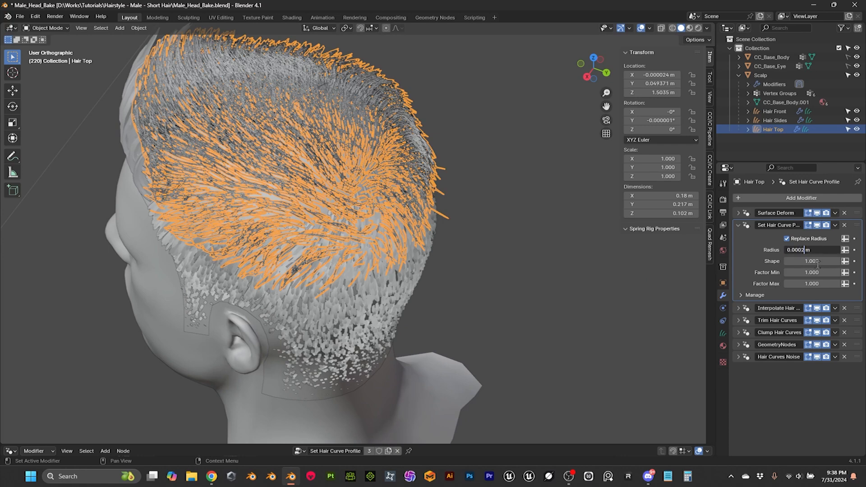
{"action": "key", "text": "Return"}
{"action": "left_click", "coordinate": [510, 225]}
{"action": "middle_click_drag", "start_coordinate": [511, 226], "coordinate": [271, 218]}
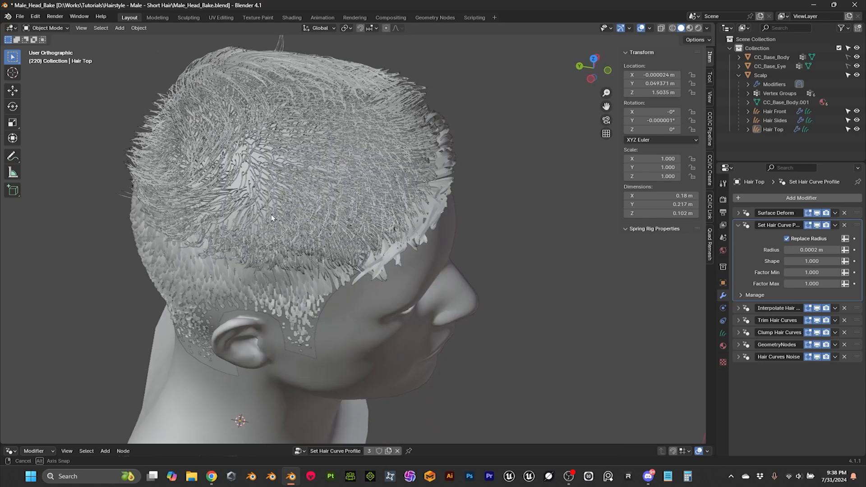
Step: Set the density in the Interpolate Hair Curves modifier of the Hair Top curves to 200000 and check the coverage
{"action": "left_click", "coordinate": [299, 160]}
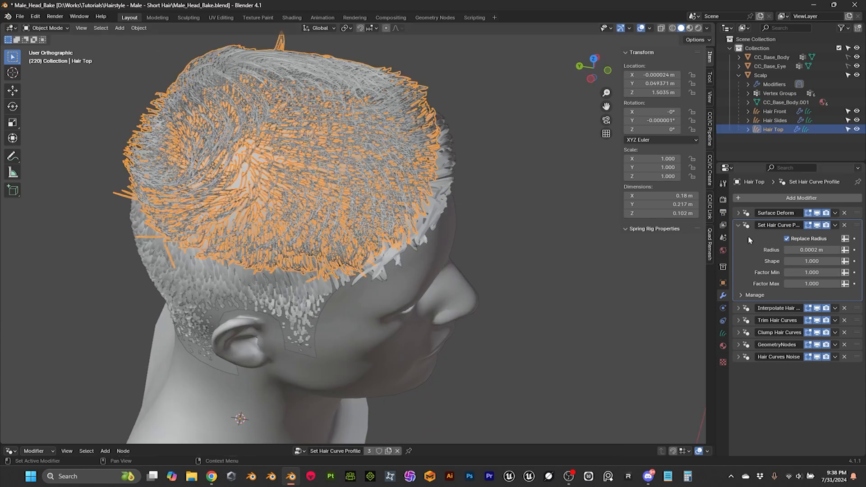
{"action": "left_click", "coordinate": [745, 309]}
{"action": "scroll", "coordinate": [798, 343], "scroll_direction": "down", "scroll_amount": 3}
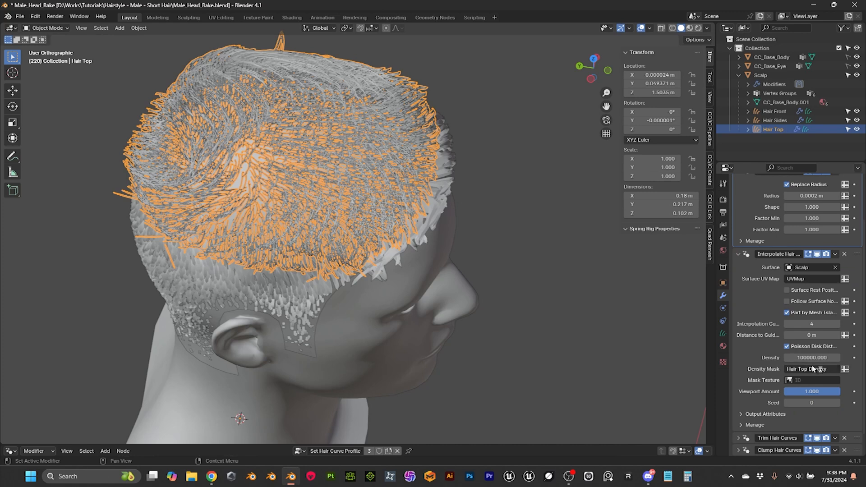
{"action": "left_click", "coordinate": [798, 357]}
{"action": "type", "text": "10000"}
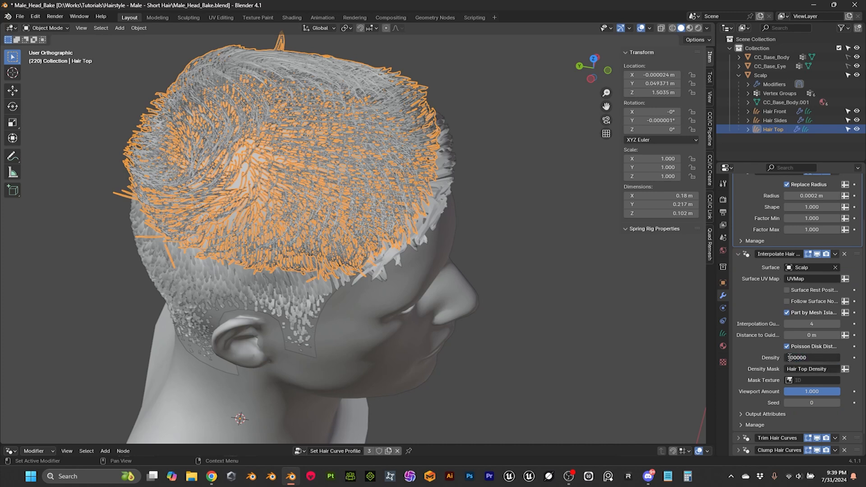
{"action": "key", "text": "Return"}
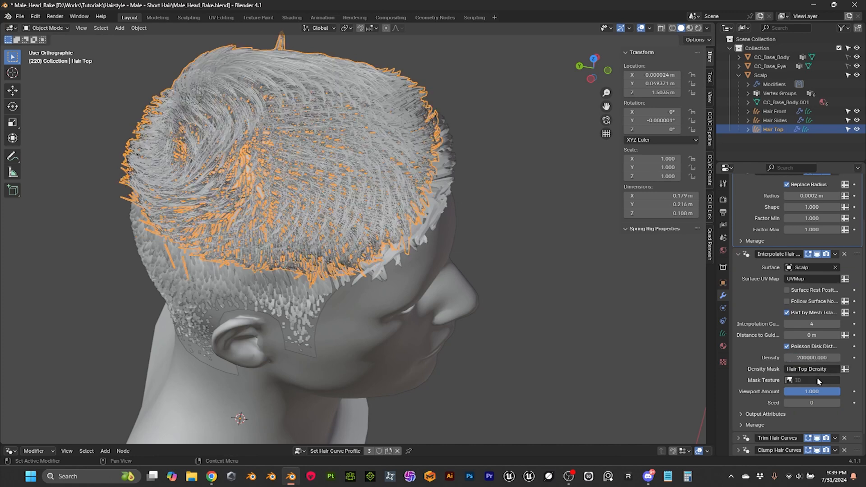
{"action": "left_click", "coordinate": [542, 274]}
{"action": "middle_click_drag", "start_coordinate": [542, 274], "coordinate": [358, 212]}
Step: Switch the viewport's solid shading colour to Random to tell the hair sections apart
{"action": "left_click", "coordinate": [707, 28]}
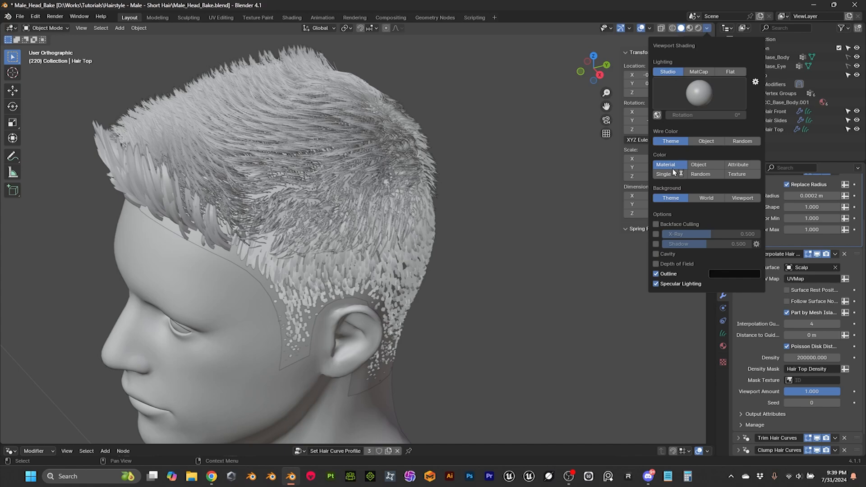
{"action": "left_click", "coordinate": [701, 174]}
{"action": "middle_click_drag", "start_coordinate": [517, 193], "coordinate": [341, 168]}
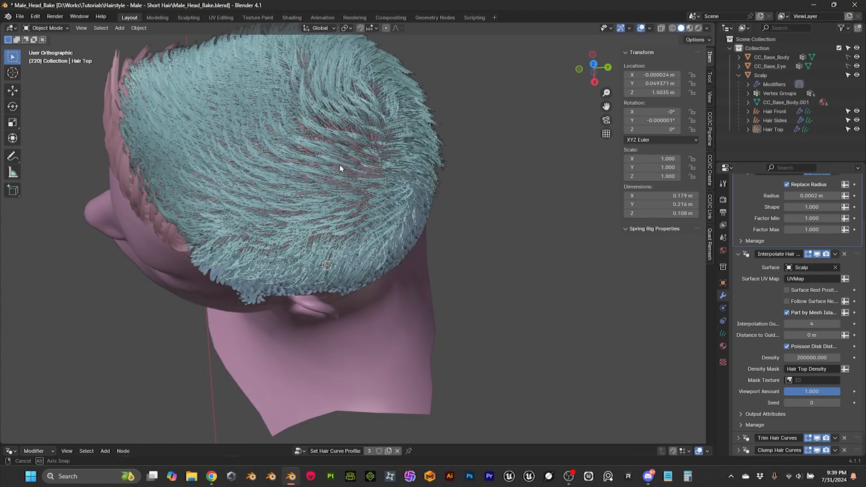
Step: Set the density in the Interpolate Hair Curves modifier of the Hair Top curves to 500000
{"action": "left_click", "coordinate": [339, 138]}
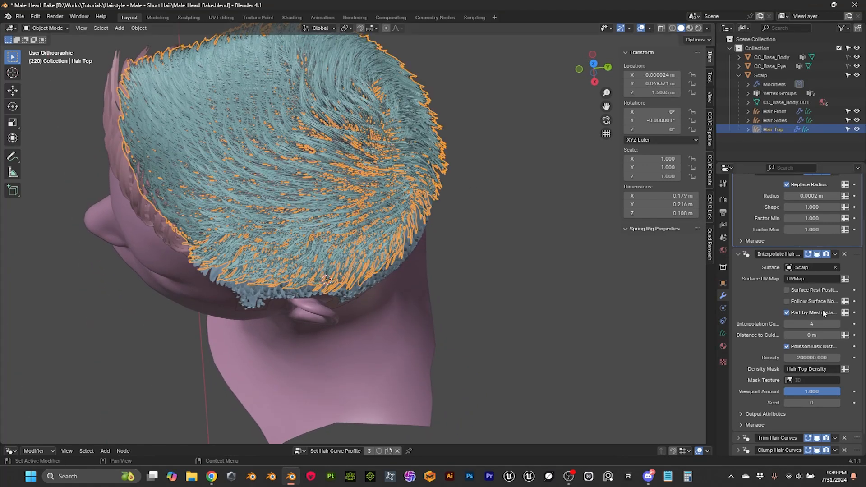
{"action": "scroll", "coordinate": [792, 281], "scroll_direction": "up", "scroll_amount": 3}
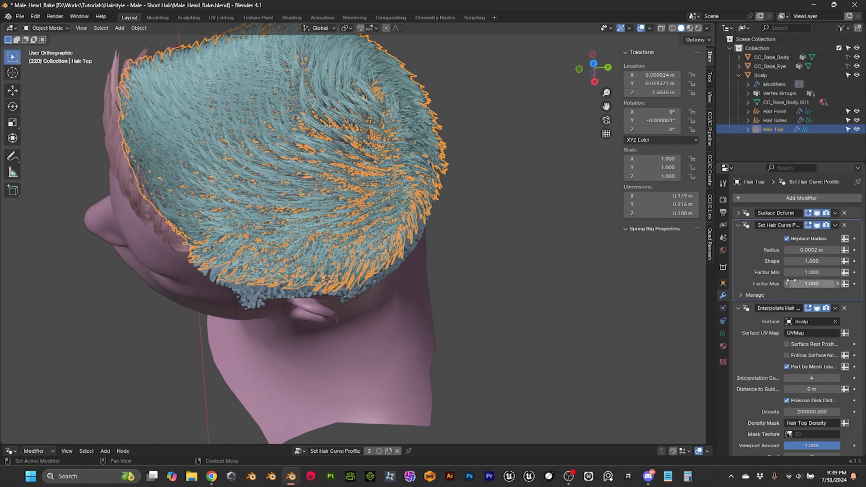
{"action": "left_click", "coordinate": [737, 225]}
{"action": "left_click", "coordinate": [795, 341]}
{"action": "left_click", "coordinate": [795, 341]}
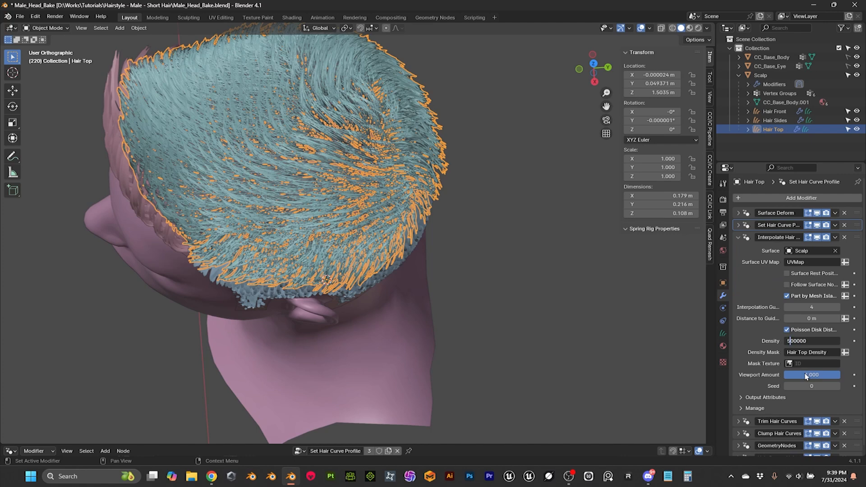
{"action": "type", "text": "5"}
{"action": "key", "text": "Return"}
{"action": "left_click", "coordinate": [547, 361]}
{"action": "middle_click_drag", "start_coordinate": [548, 361], "coordinate": [518, 246]}
Step: Remove the empty GeometryNodes.001 modifier from the Hair Front curves and set their curve profile radius to 0.0002 m
{"action": "left_click", "coordinate": [164, 187]}
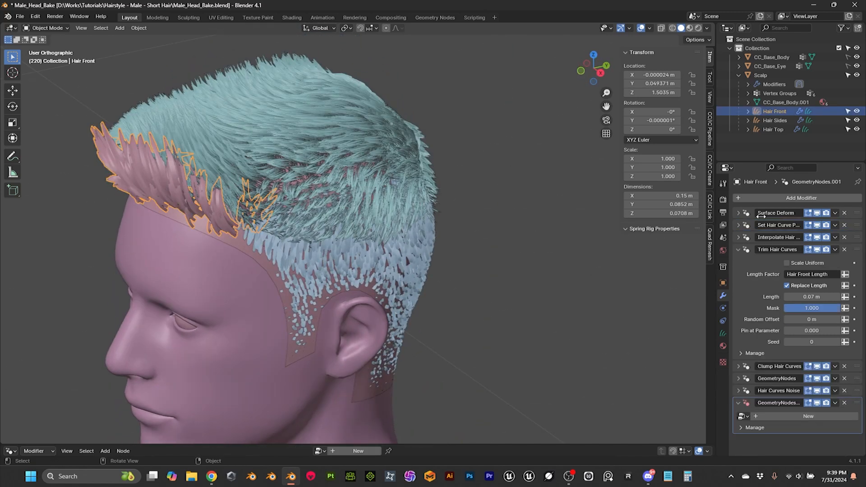
{"action": "left_click", "coordinate": [845, 403]}
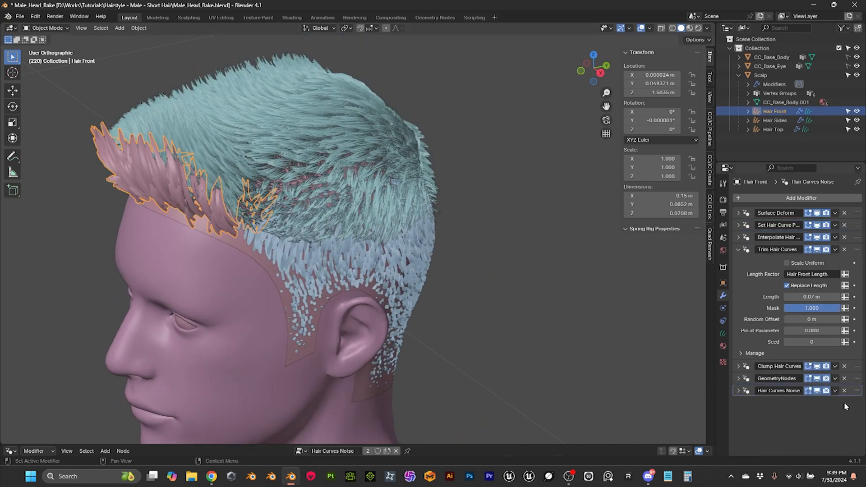
{"action": "left_click", "coordinate": [739, 226]}
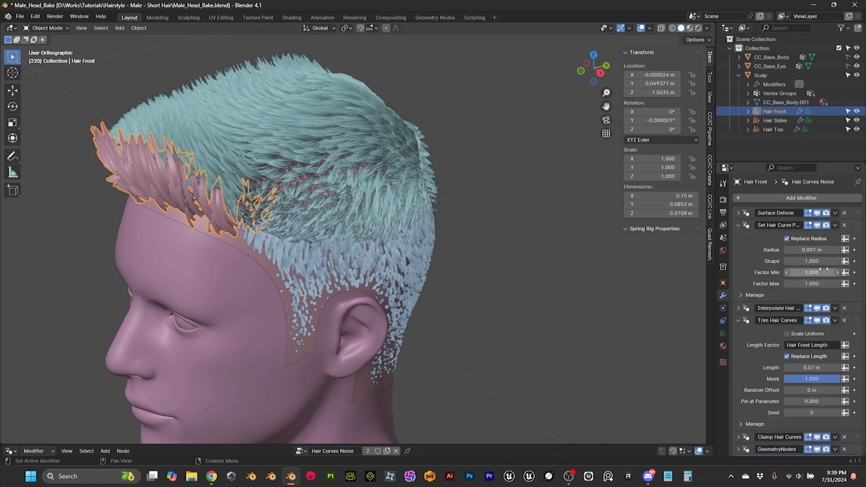
{"action": "left_click", "coordinate": [817, 251]}
{"action": "left_click", "coordinate": [800, 250]}
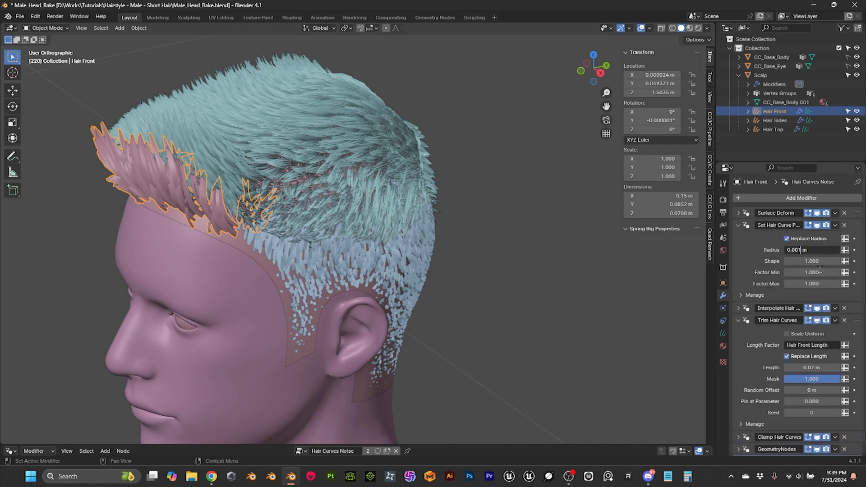
{"action": "type", "text": "2"}
{"action": "key", "text": "Return"}
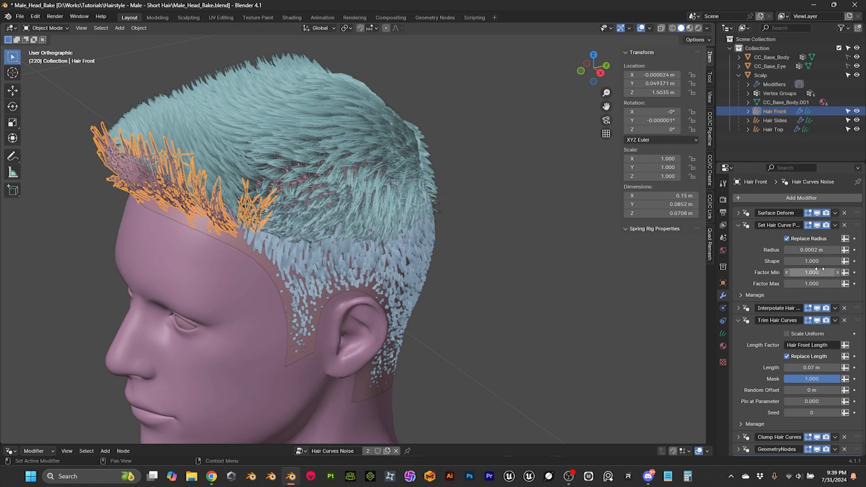
{"action": "left_click", "coordinate": [615, 265]}
{"action": "middle_click_drag", "start_coordinate": [497, 266], "coordinate": [479, 258]}
Step: Set the density in the Interpolate Hair Curves modifier of the Hair Front curves to 500000
{"action": "left_click", "coordinate": [324, 222]}
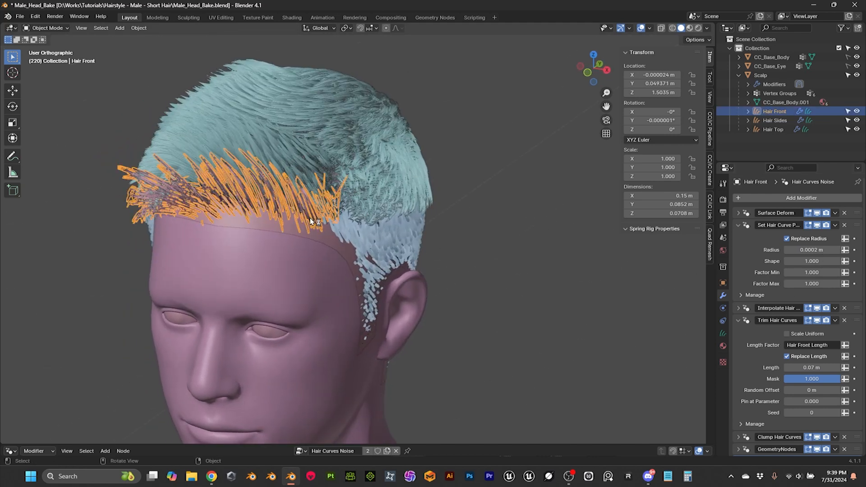
{"action": "scroll", "coordinate": [824, 371], "scroll_direction": "down", "scroll_amount": 1}
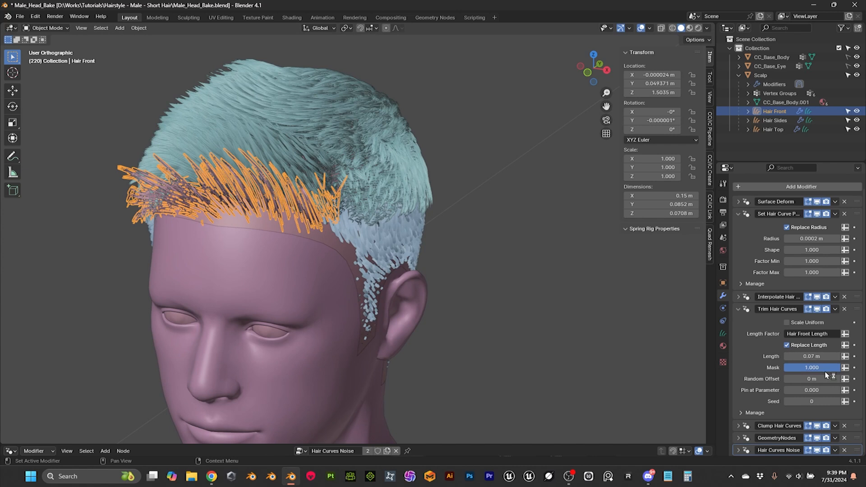
{"action": "left_click", "coordinate": [738, 296]}
{"action": "left_click", "coordinate": [808, 401]}
{"action": "left_click", "coordinate": [793, 400]}
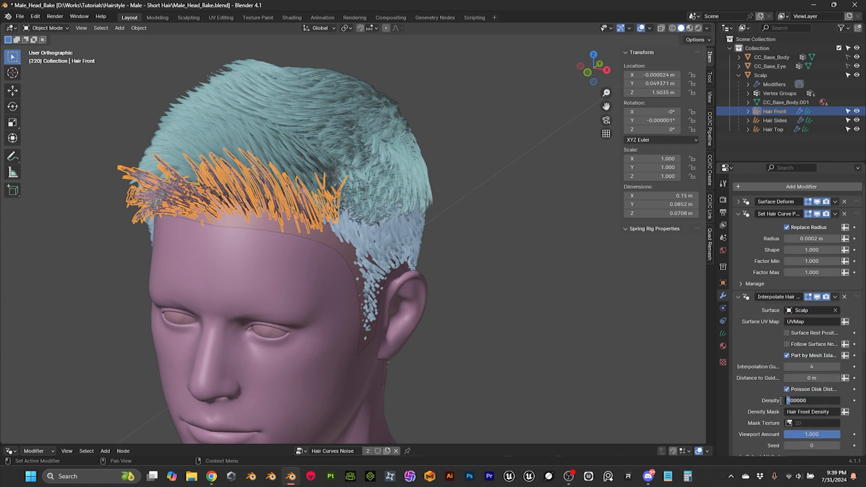
{"action": "type", "text": "5"}
{"action": "key", "text": "Return"}
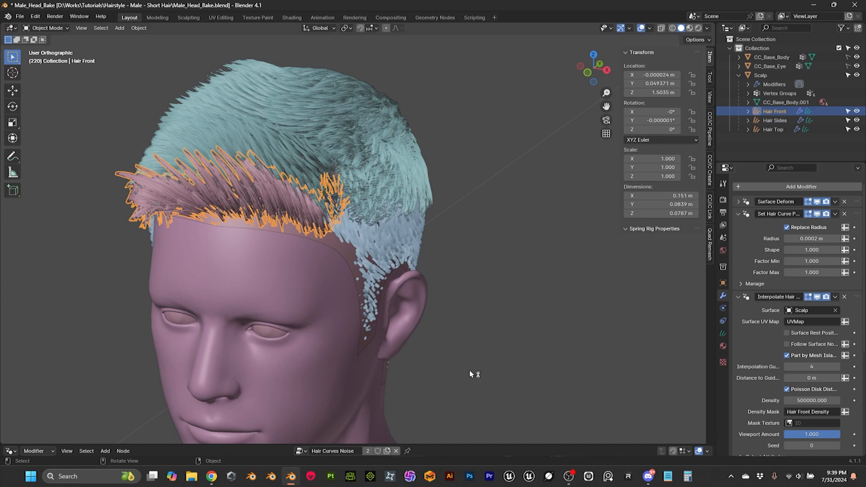
{"action": "left_click", "coordinate": [496, 325]}
{"action": "middle_click_drag", "start_coordinate": [520, 281], "coordinate": [459, 248]}
Step: Select the Hair Sides curves and collapse all their expanded modifiers
{"action": "left_click", "coordinate": [389, 240]}
{"action": "left_click", "coordinate": [449, 258]}
{"action": "left_click", "coordinate": [415, 254]}
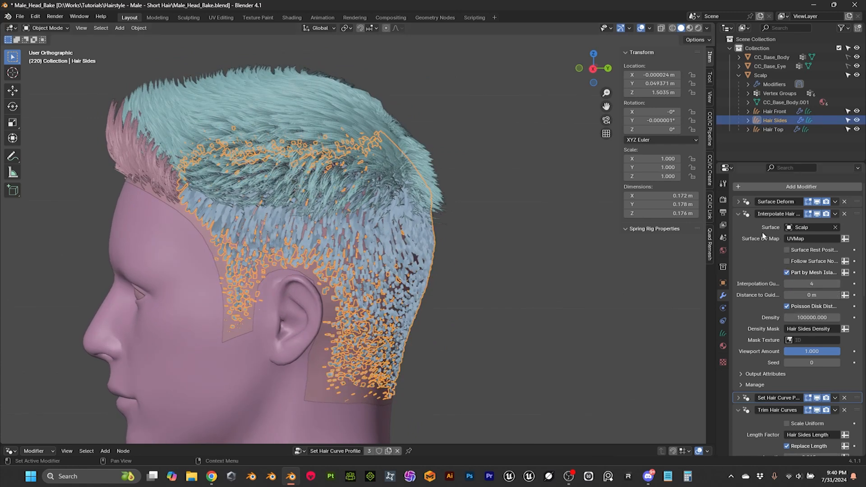
{"action": "scroll", "coordinate": [748, 225], "scroll_direction": "up", "scroll_amount": 1}
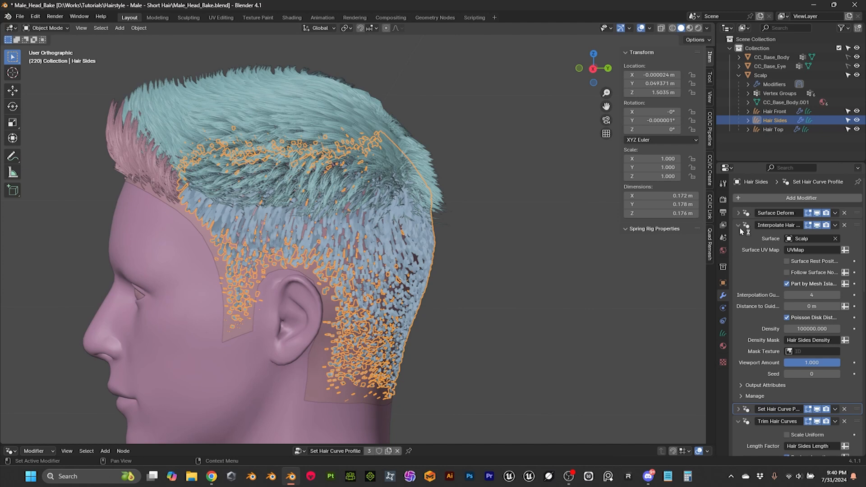
{"action": "left_click", "coordinate": [739, 226]}
{"action": "left_click", "coordinate": [738, 249]}
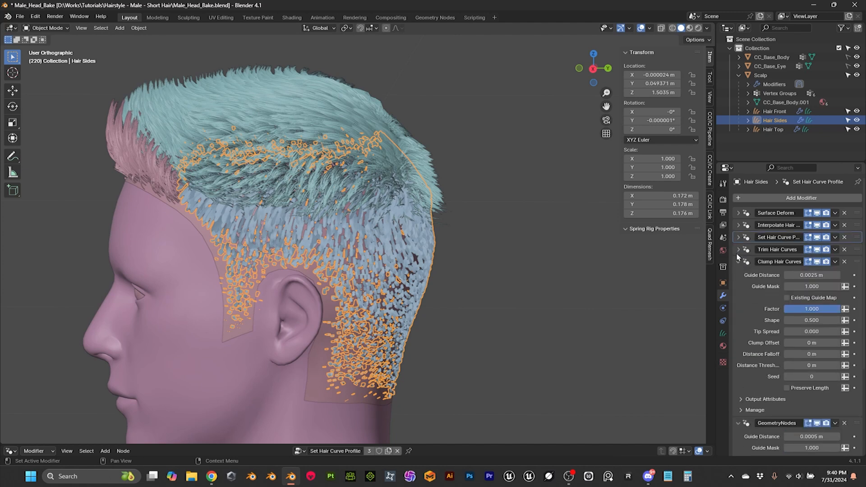
{"action": "left_click", "coordinate": [738, 262]}
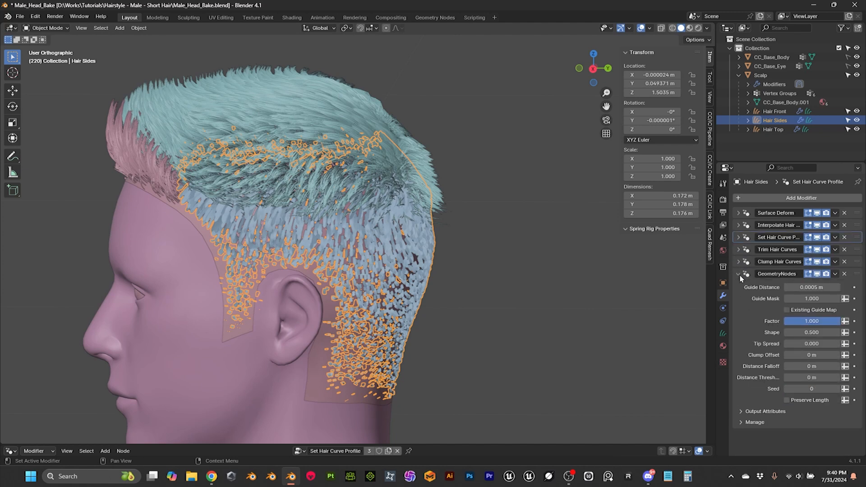
{"action": "left_click", "coordinate": [739, 274]}
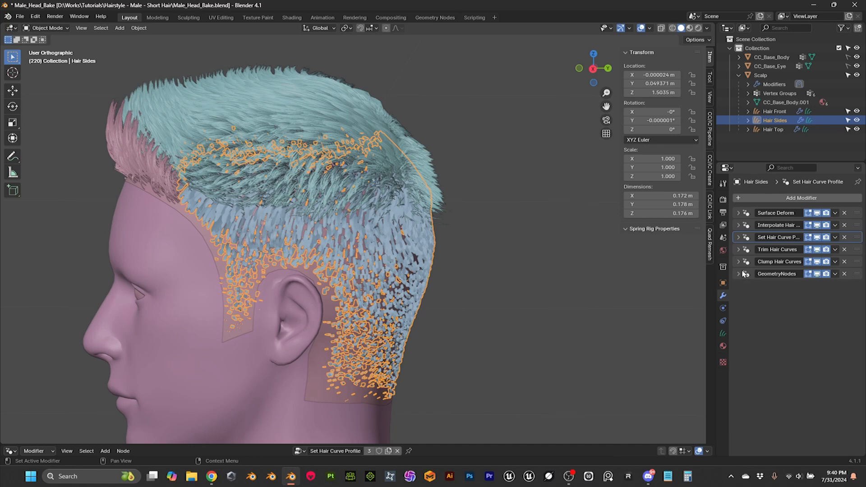
Step: Enlarge the node editor area below the viewport and look at the side hair
{"action": "left_click_drag", "start_coordinate": [458, 445], "coordinate": [479, 301]}
{"action": "middle_click_drag", "start_coordinate": [483, 289], "coordinate": [501, 253]}
{"action": "left_click", "coordinate": [506, 237]}
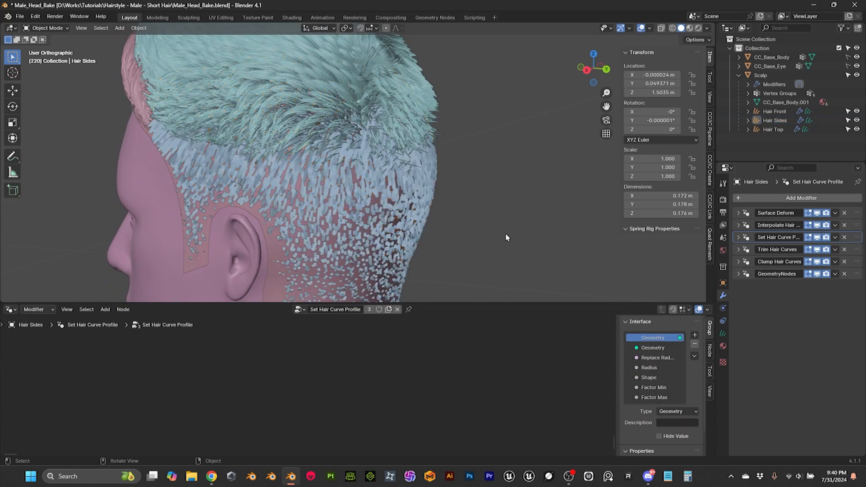
Step: Set the radius in the Set Hair Curve Profile modifier of the Hair Sides curves to 0.0002 m
{"action": "left_click", "coordinate": [405, 194]}
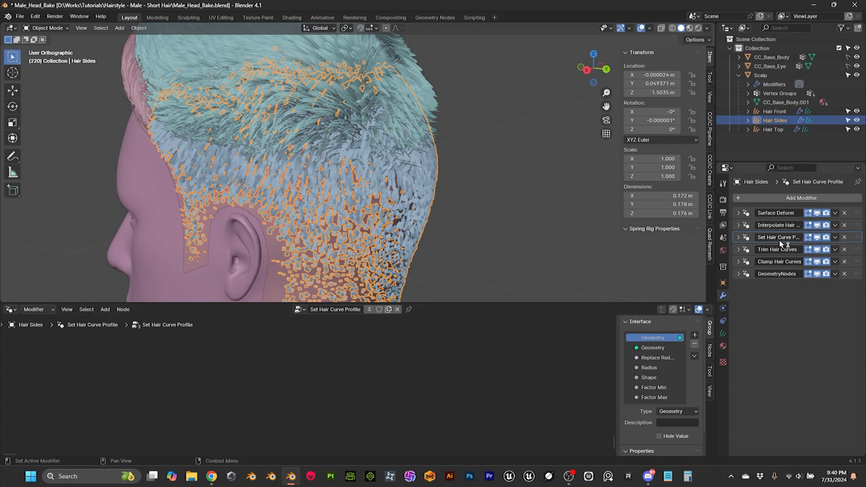
{"action": "left_click", "coordinate": [738, 238]}
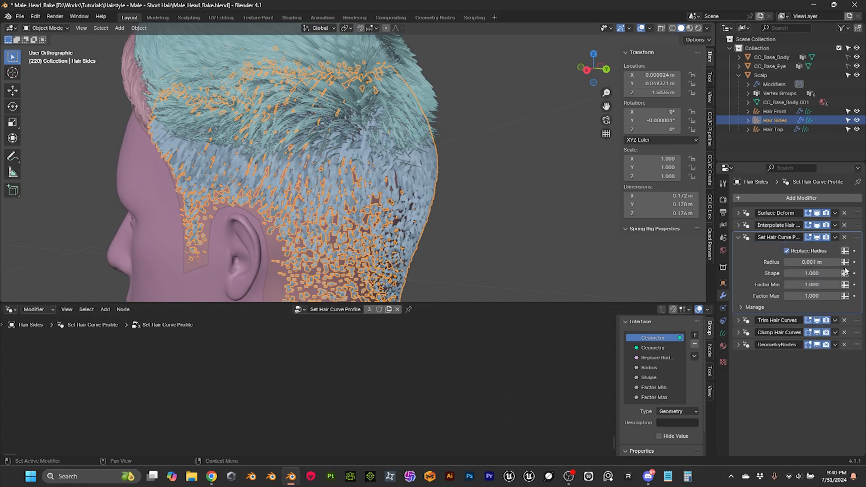
{"action": "left_click", "coordinate": [815, 262]}
{"action": "left_click", "coordinate": [815, 261]}
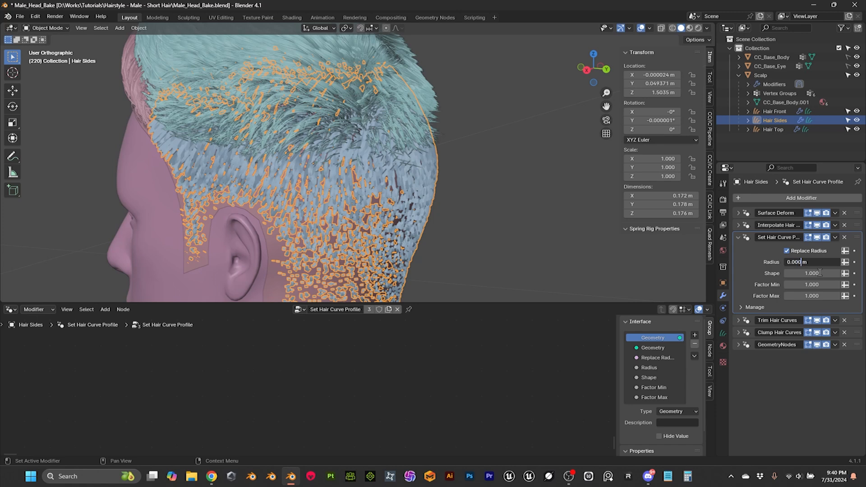
{"action": "type", "text": "2"}
{"action": "key", "text": "Return"}
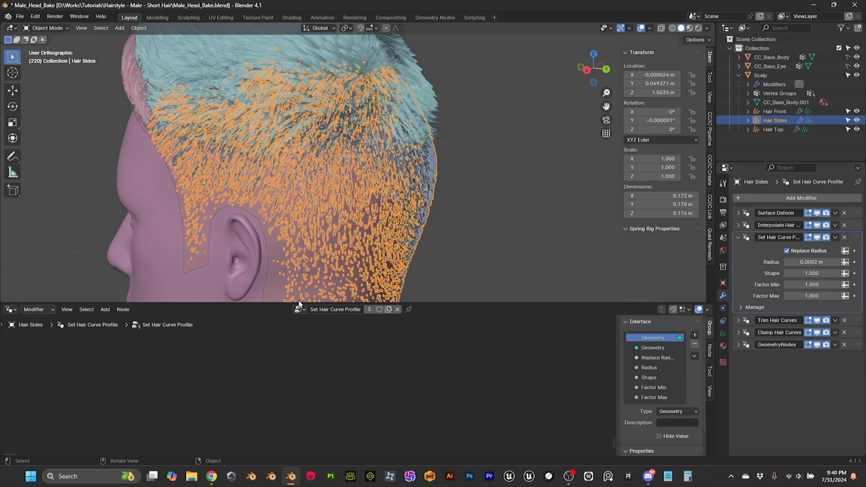
Step: Shrink the node editor area back to its header strip and check the side hair from behind
{"action": "left_click_drag", "start_coordinate": [268, 303], "coordinate": [270, 444]}
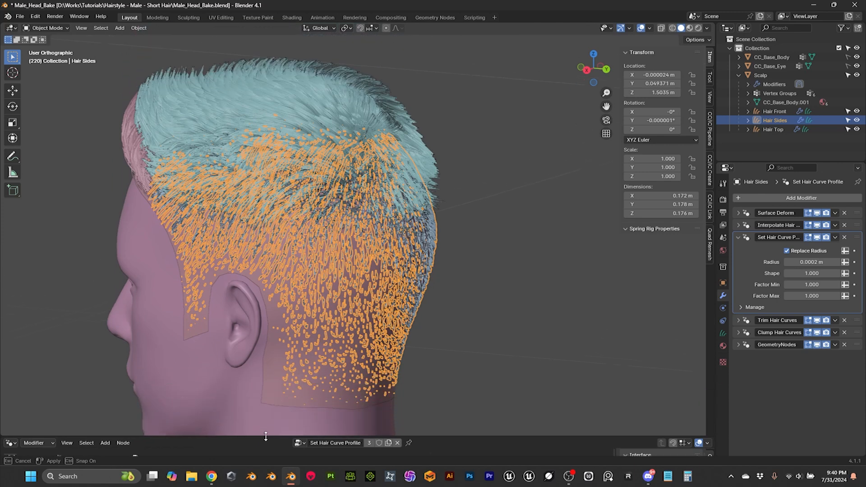
{"action": "left_click", "coordinate": [432, 348]}
{"action": "middle_click_drag", "start_coordinate": [472, 326], "coordinate": [369, 283]}
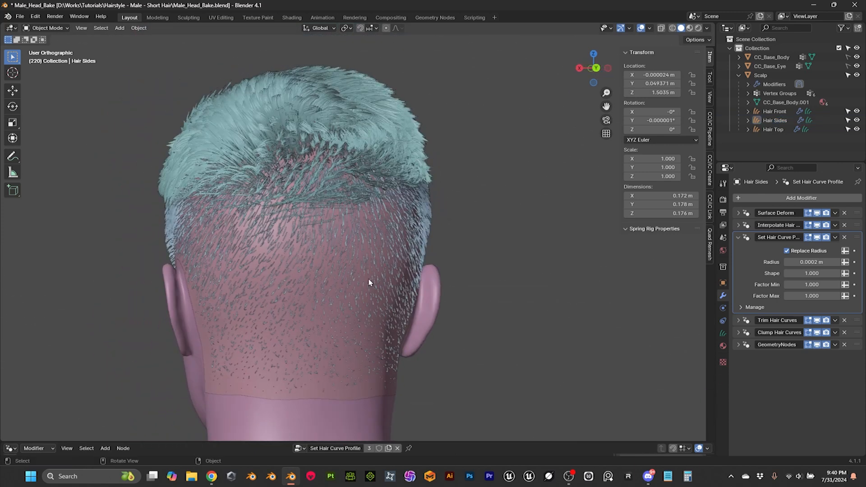
Step: Set the density in the Interpolate Hair Curves modifier of the Hair Sides curves to 500000
{"action": "left_click", "coordinate": [381, 216]}
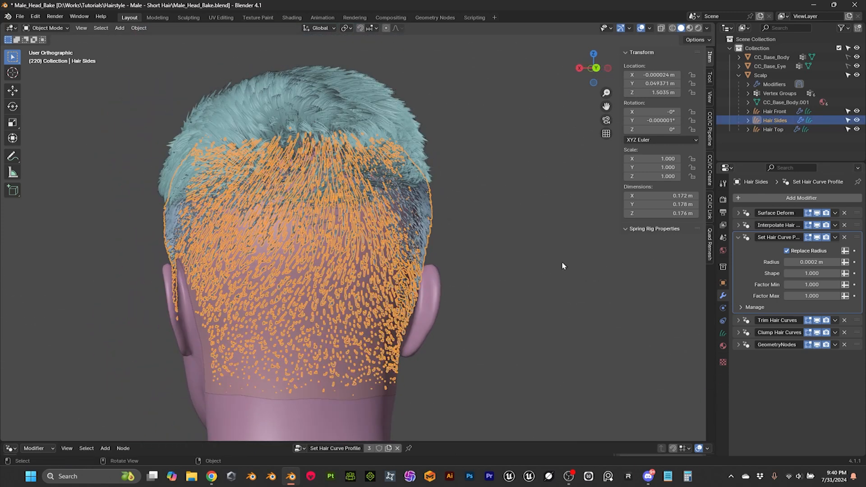
{"action": "left_click", "coordinate": [738, 225]}
{"action": "left_click", "coordinate": [794, 329]}
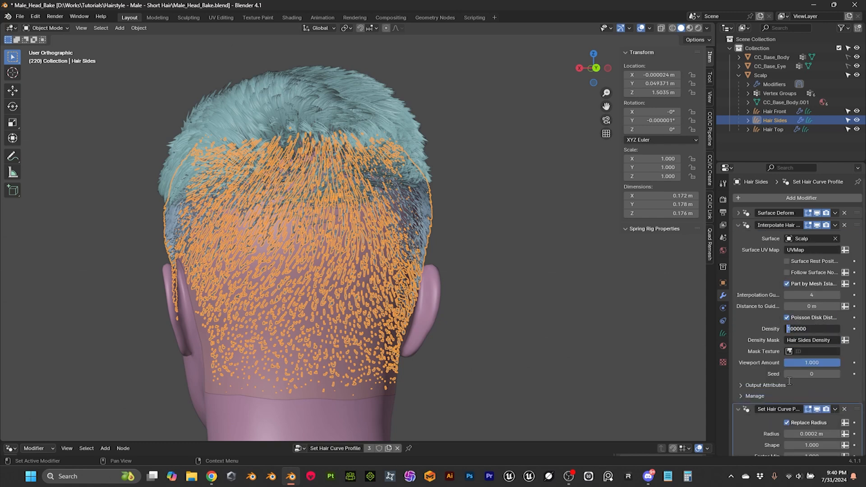
{"action": "type", "text": "5"}
{"action": "key", "text": "Return"}
{"action": "left_click", "coordinate": [525, 282]}
{"action": "middle_click_drag", "start_coordinate": [526, 282], "coordinate": [481, 274]}
Step: Select the Hair Front, Hair Top and Hair Sides curves together, leaving Hair Sides as the active object
{"action": "scroll", "coordinate": [541, 275], "scroll_direction": "up", "scroll_amount": 1}
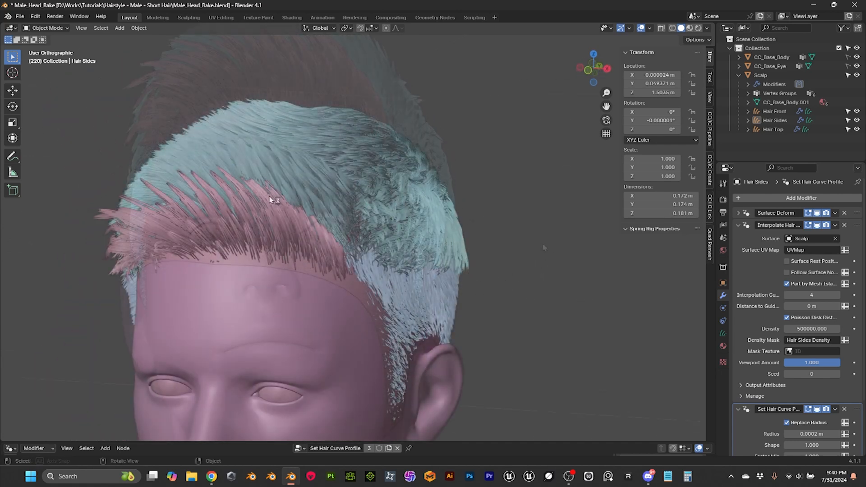
{"action": "left_click", "coordinate": [270, 199]}
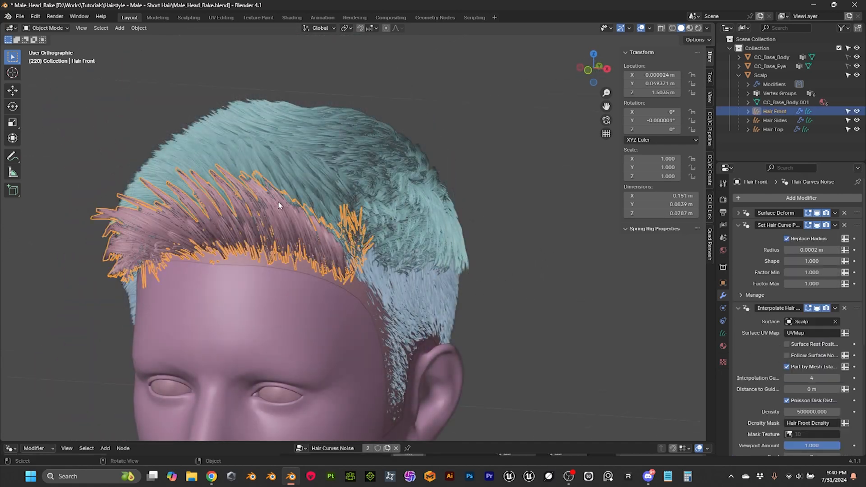
{"action": "left_click", "coordinate": [410, 195], "text": "shift"}
{"action": "middle_click_drag", "start_coordinate": [409, 195], "coordinate": [489, 257]}
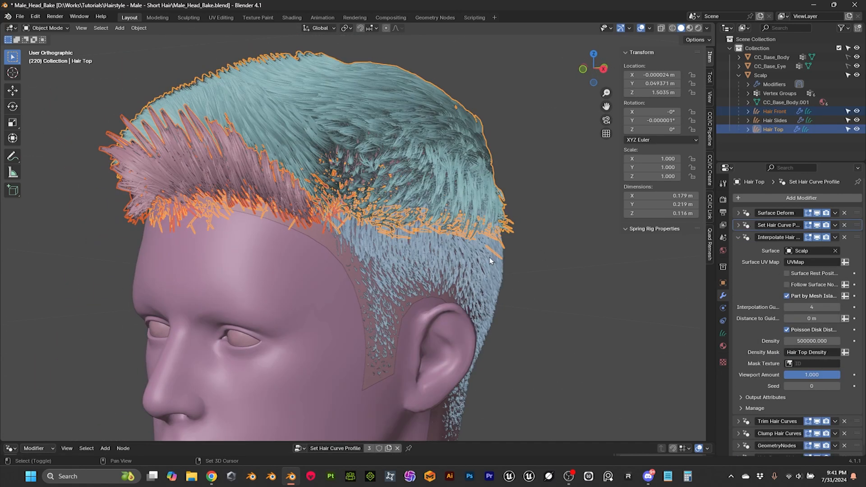
{"action": "left_click", "coordinate": [483, 273], "text": "shift"}
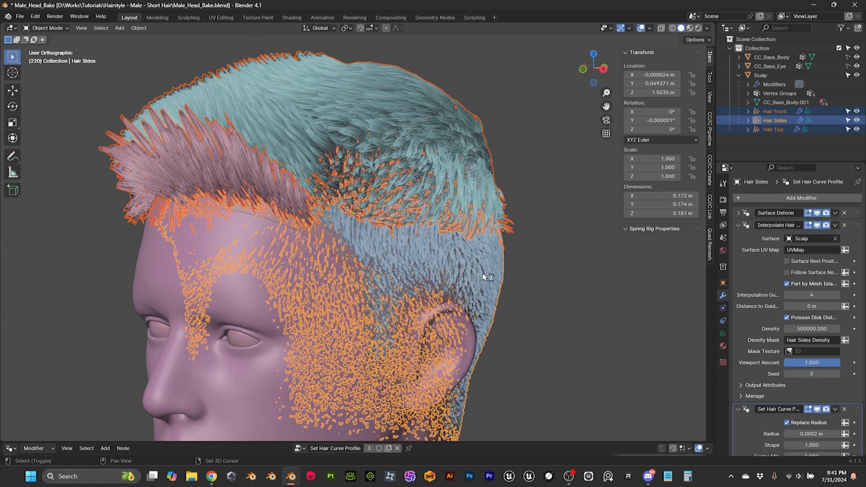
Step: Set the solid viewport shading colour to Material so the head and hair share one neutral grey
{"action": "middle_click_drag", "start_coordinate": [487, 266], "coordinate": [453, 248]}
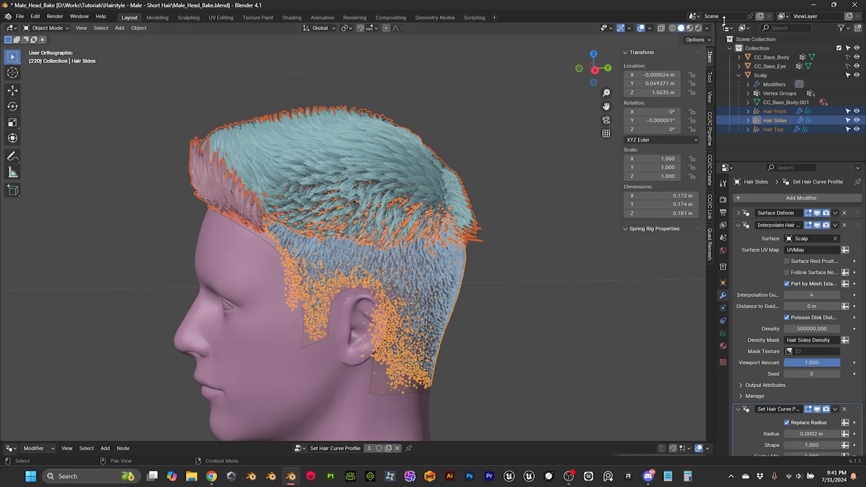
{"action": "left_click", "coordinate": [707, 28]}
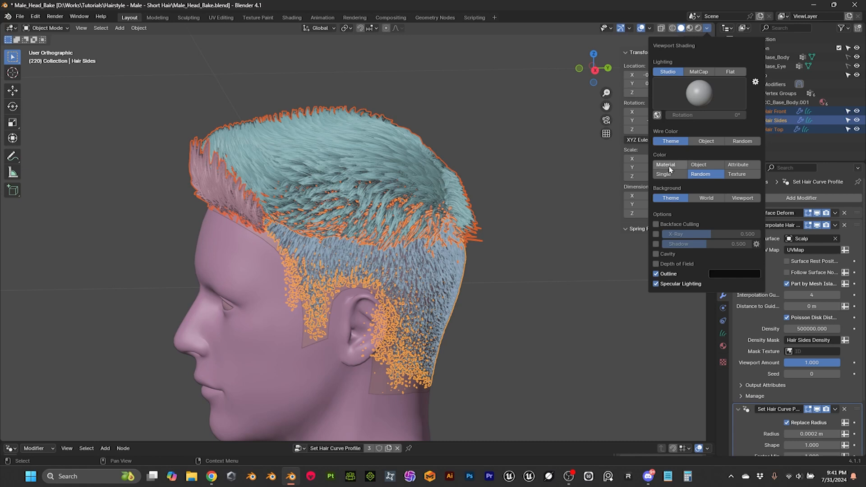
{"action": "left_click", "coordinate": [665, 165]}
{"action": "key", "text": "q"}
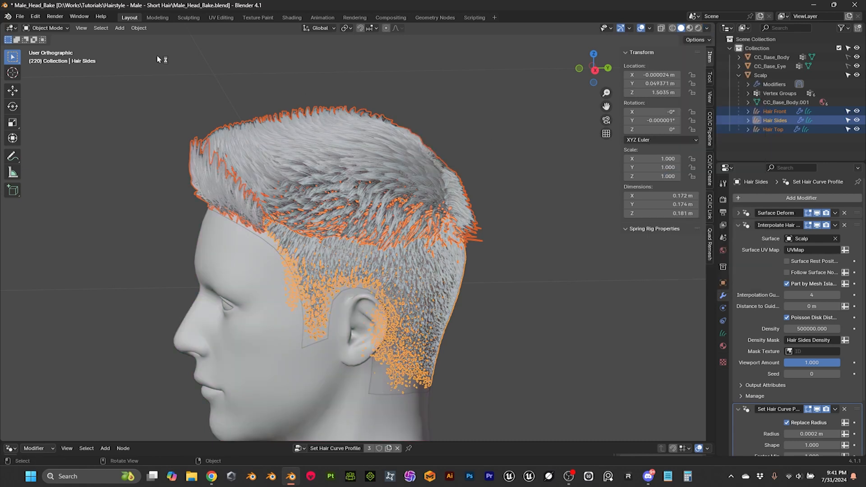
Step: Convert the selected Hair Front, Hair Top and Hair Sides curves to meshes
{"action": "left_click", "coordinate": [139, 28]}
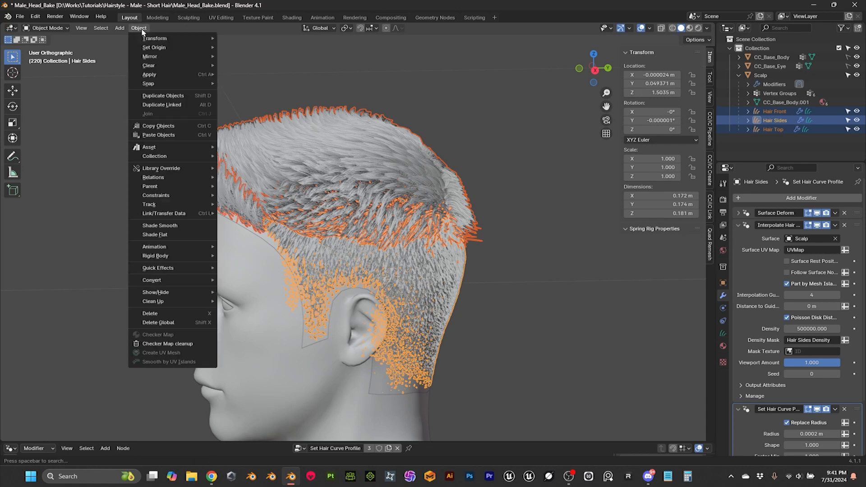
{"action": "mouse_move", "coordinate": [155, 280]}
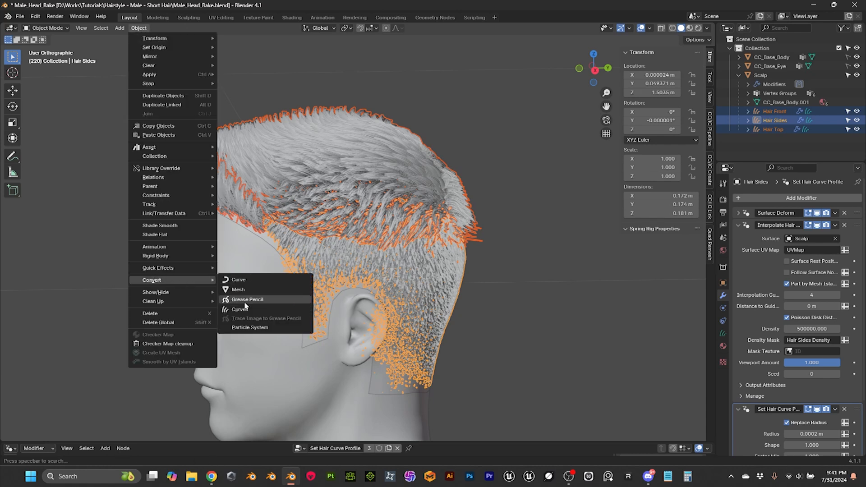
{"action": "left_click", "coordinate": [239, 290]}
{"action": "middle_click_drag", "start_coordinate": [474, 260], "coordinate": [469, 239]}
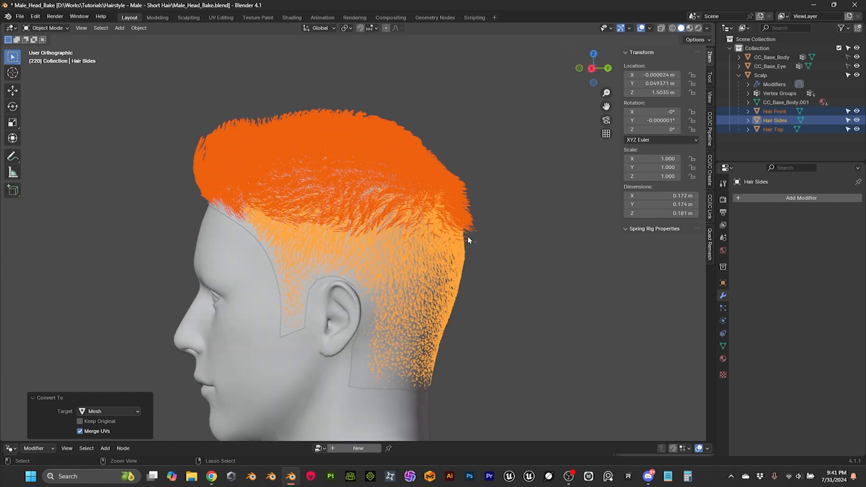
Step: Join the three converted hair meshes into the single Hair Sides object and check it from the side
{"action": "key", "text": "ctrl+j"}
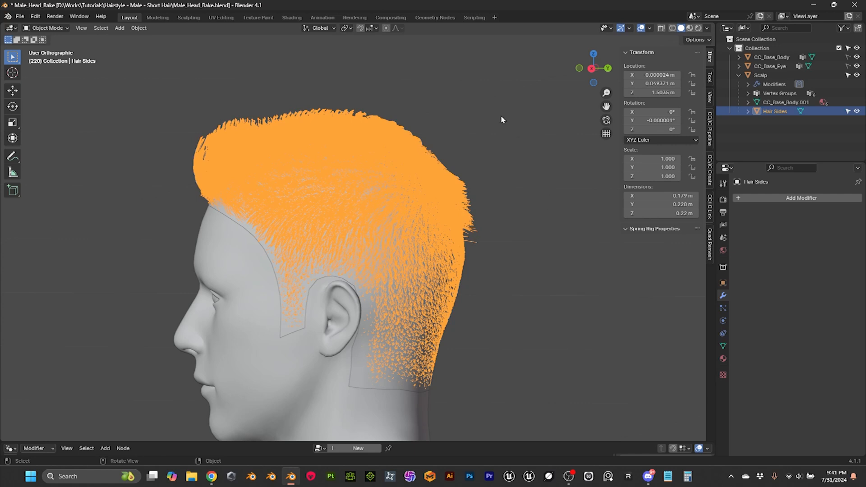
{"action": "left_click", "coordinate": [501, 114]}
{"action": "middle_click_drag", "start_coordinate": [465, 130], "coordinate": [404, 147]}
{"action": "left_click", "coordinate": [417, 144]}
{"action": "middle_click_drag", "start_coordinate": [591, 271], "coordinate": [535, 301]}
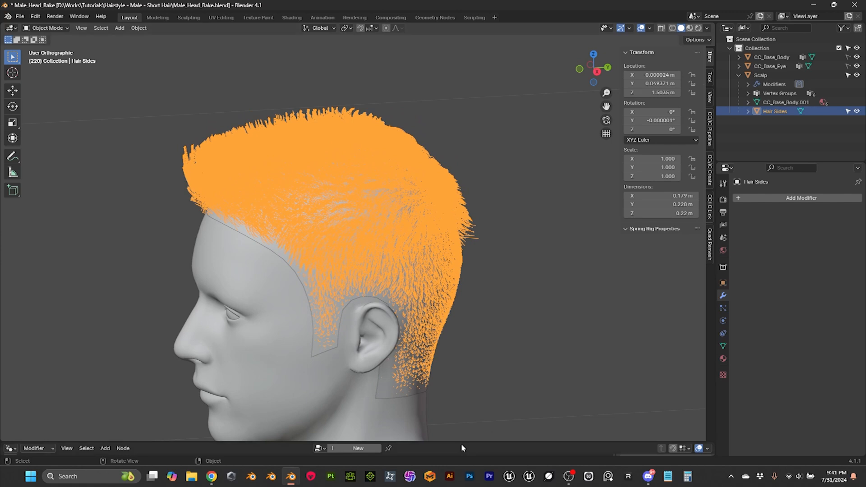
Step: Enlarge the node editor area and add an empty Geometry Nodes modifier to the joined Hair Sides mesh
{"action": "left_click_drag", "start_coordinate": [461, 444], "coordinate": [453, 365]}
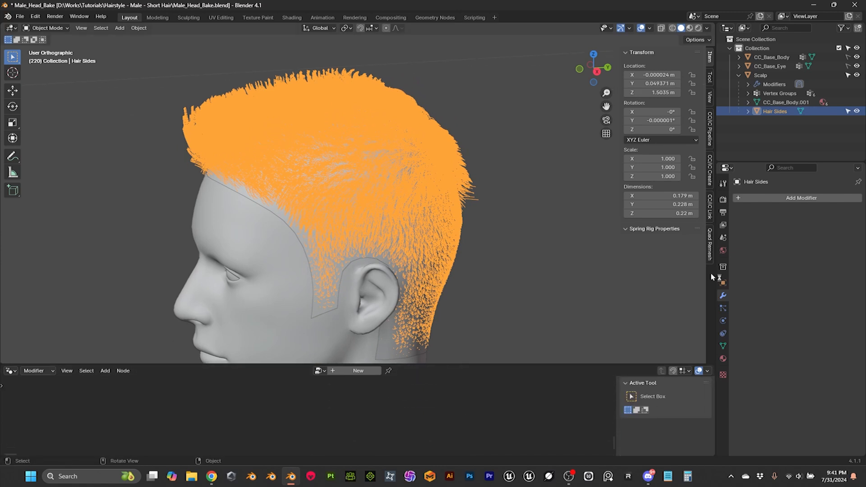
{"action": "left_click", "coordinate": [805, 198]}
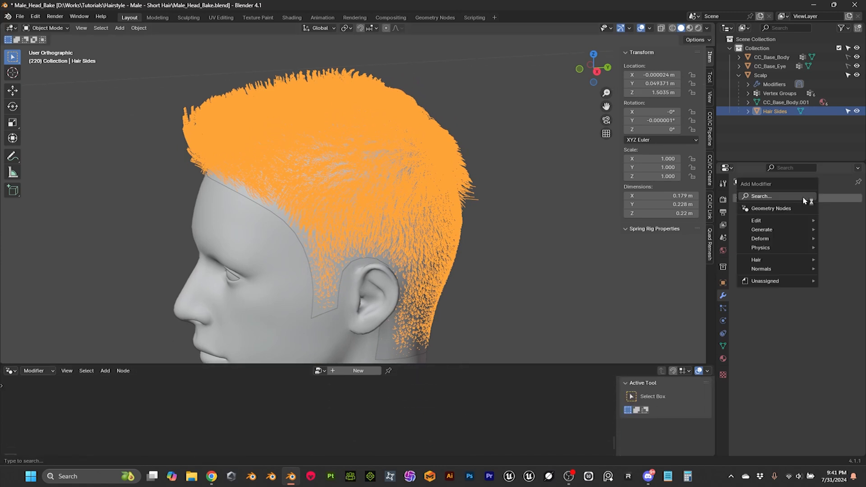
{"action": "left_click", "coordinate": [771, 208]}
{"action": "left_click", "coordinate": [743, 227]}
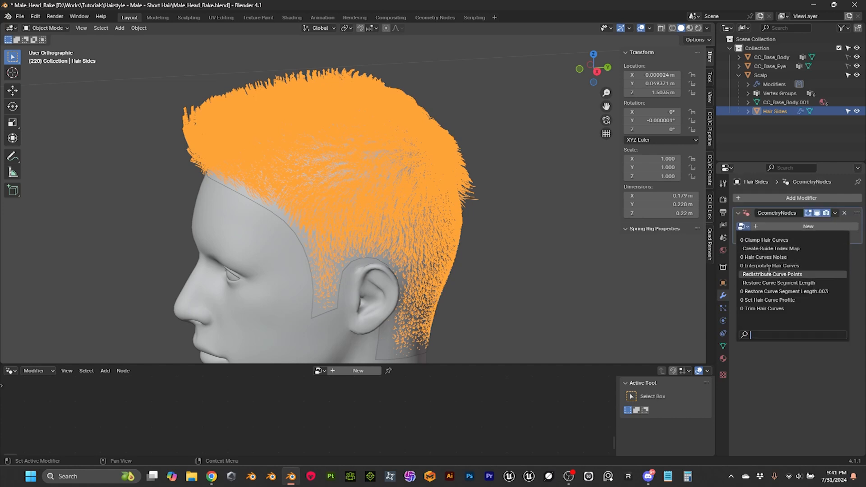
{"action": "type", "text": "resa"}
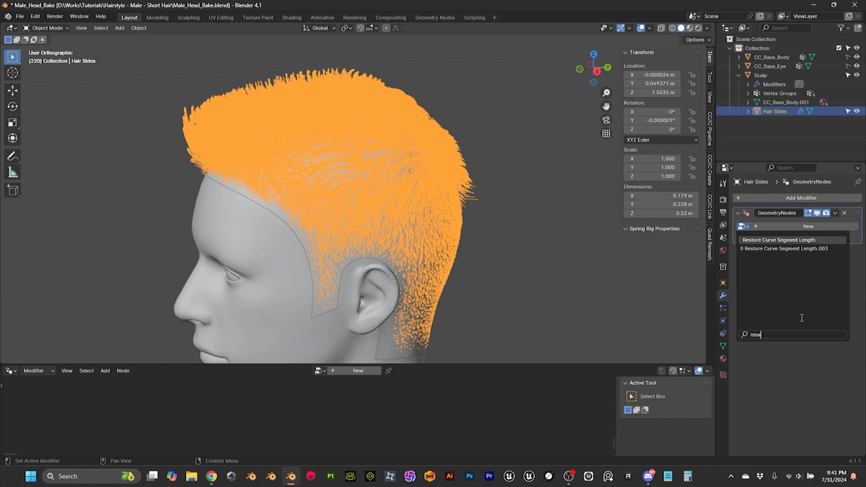
{"action": "key", "text": "Escape"}
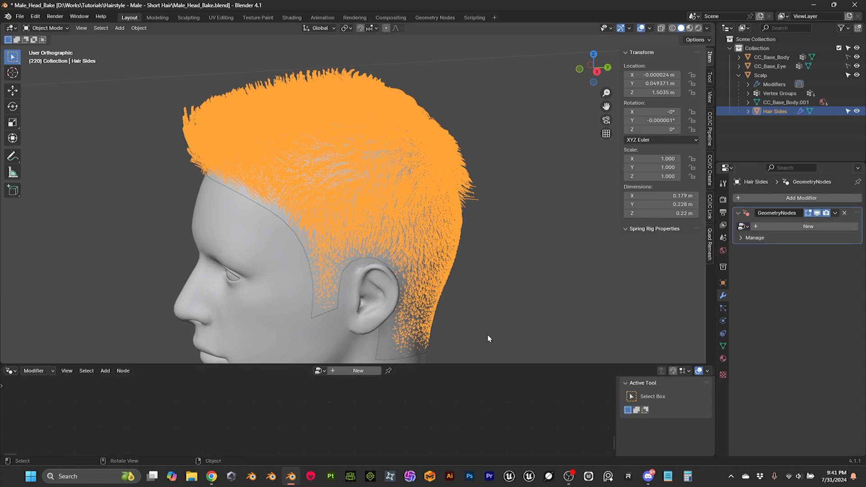
Step: Append the Resample Curve node tree from Male_Head_02.blend and assign it to the Hair Sides geometry nodes modifier
{"action": "left_click", "coordinate": [20, 16]}
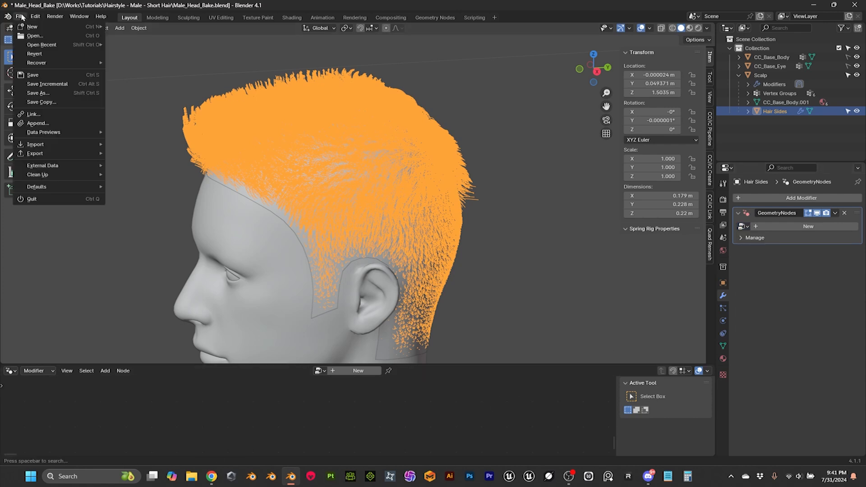
{"action": "left_click", "coordinate": [37, 123]}
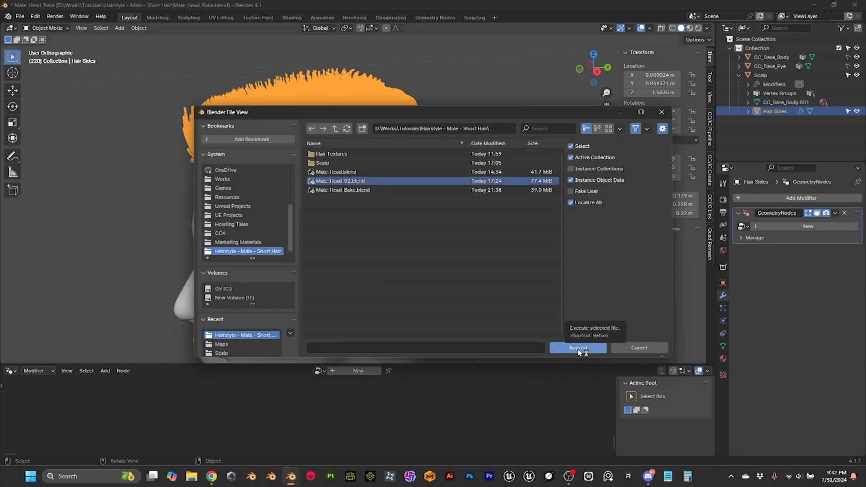
{"action": "left_click", "coordinate": [578, 348]}
{"action": "left_click", "coordinate": [332, 218]}
{"action": "left_click", "coordinate": [347, 191]}
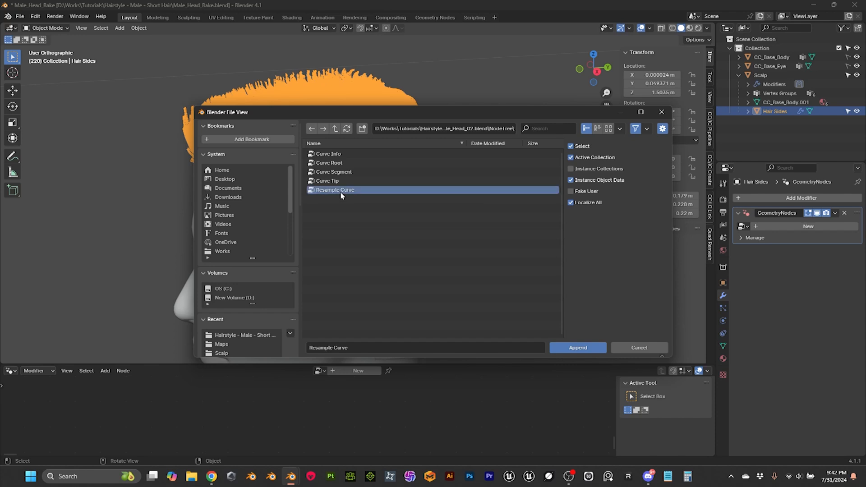
{"action": "left_click", "coordinate": [578, 348]}
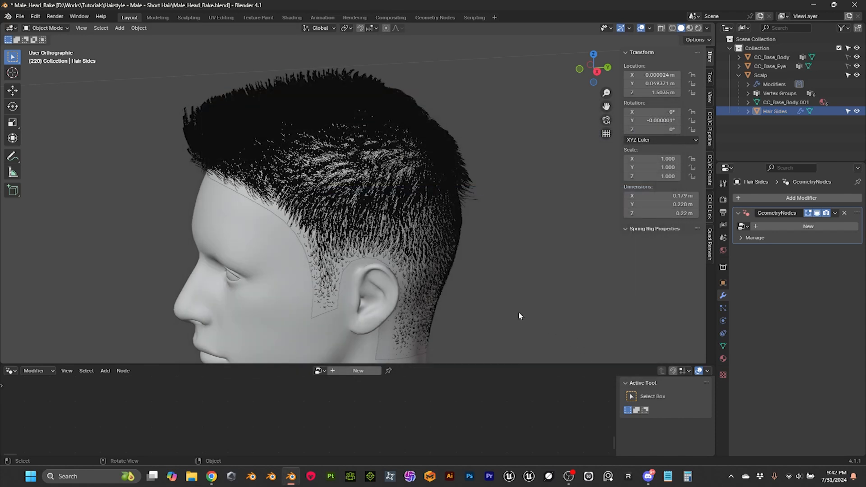
{"action": "left_click", "coordinate": [747, 230]}
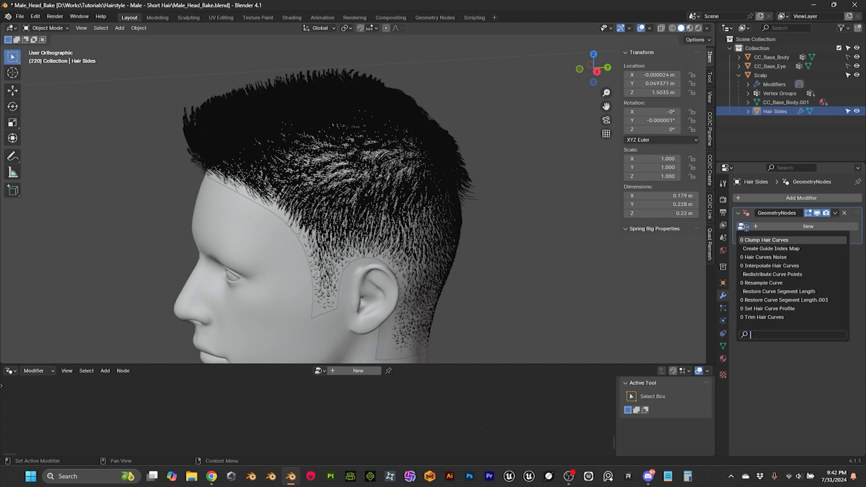
{"action": "left_click", "coordinate": [762, 284]}
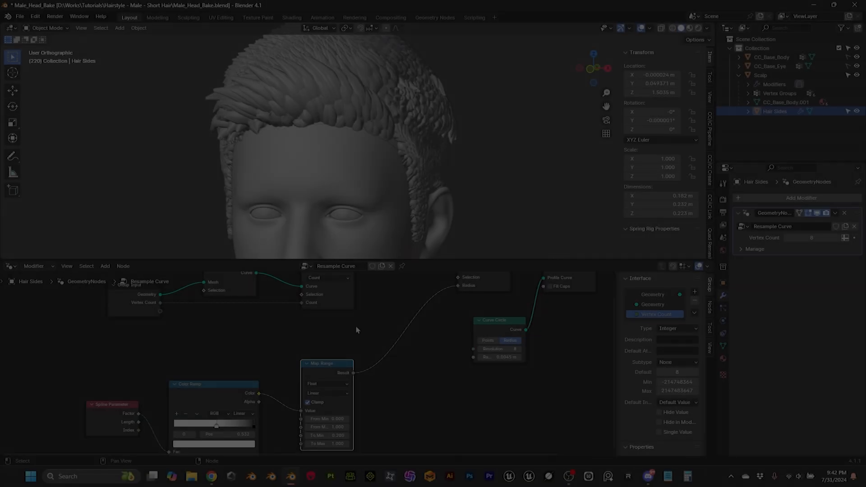
Step: Insert a Math Multiply node between the Map Range result and the Set Curve Radius node's radius input
{"action": "middle_click_drag", "start_coordinate": [356, 328], "coordinate": [346, 340]}
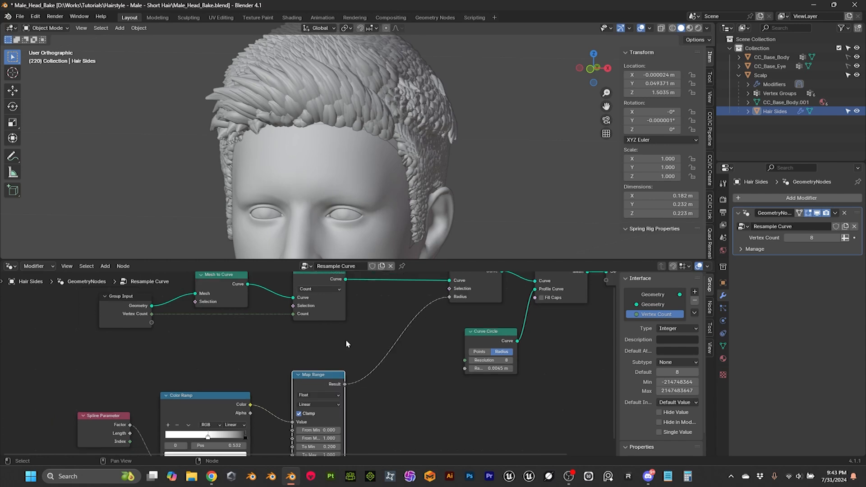
{"action": "scroll", "coordinate": [345, 339], "scroll_direction": "up", "scroll_amount": 1}
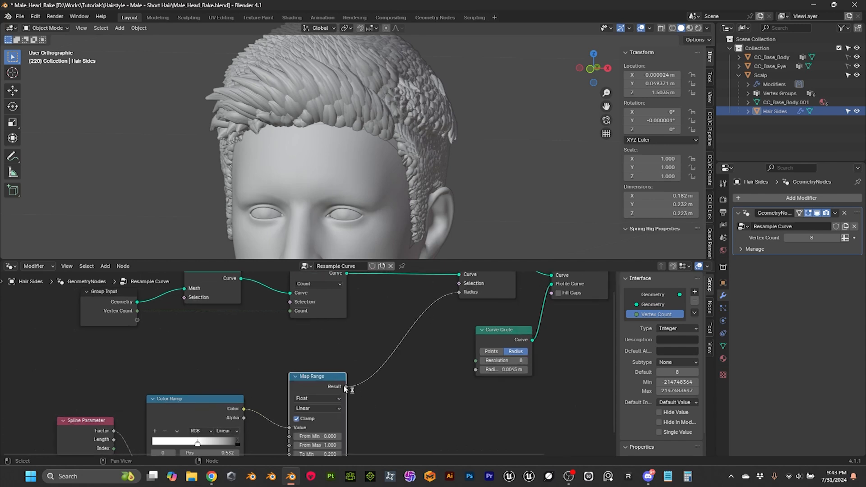
{"action": "left_click_drag", "start_coordinate": [346, 387], "coordinate": [399, 411]}
{"action": "type", "text": "mul"}
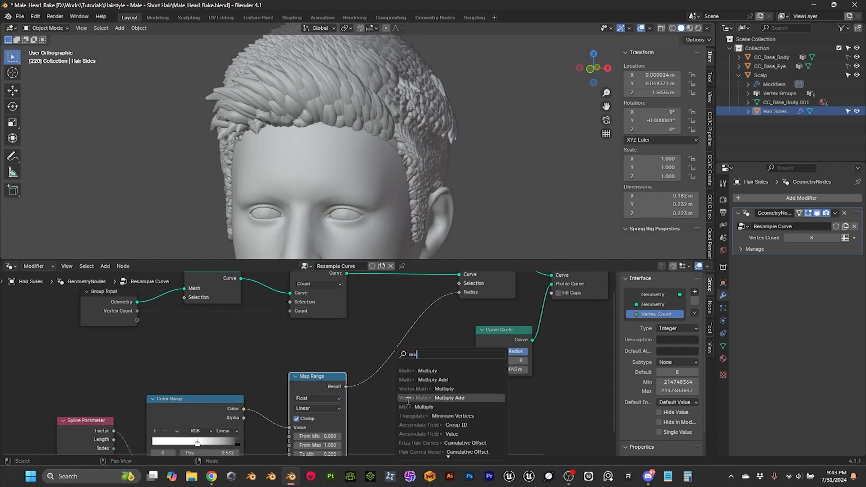
{"action": "left_click", "coordinate": [421, 370]}
{"action": "left_click_drag", "start_coordinate": [427, 354], "coordinate": [458, 292]}
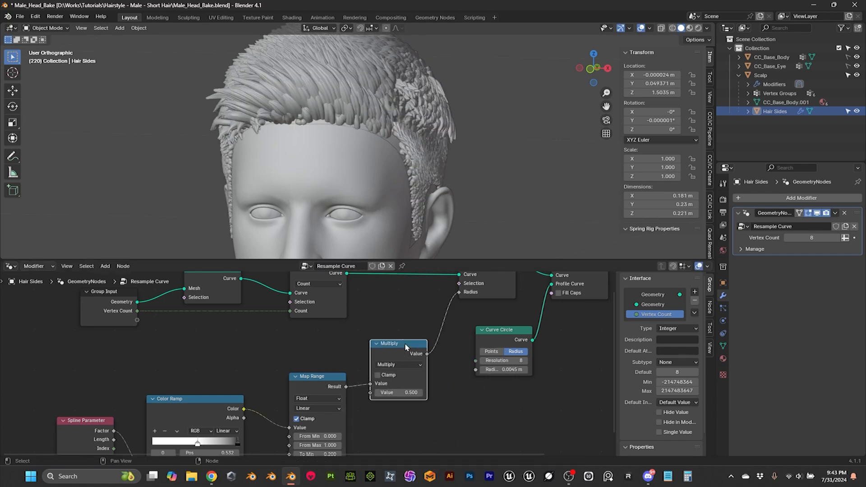
{"action": "left_click_drag", "start_coordinate": [406, 347], "coordinate": [403, 330]}
Step: Add a float input named Thickness to the Resample Curve node group's interface
{"action": "left_click", "coordinate": [86, 322]}
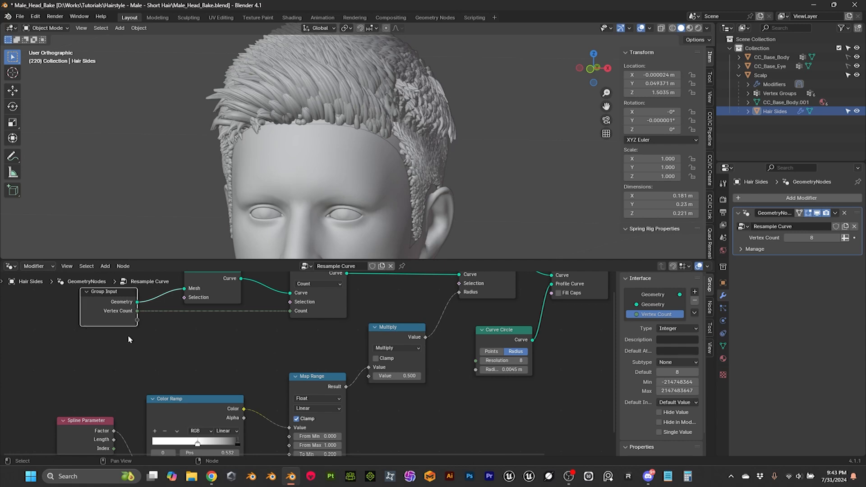
{"action": "left_click", "coordinate": [695, 293]}
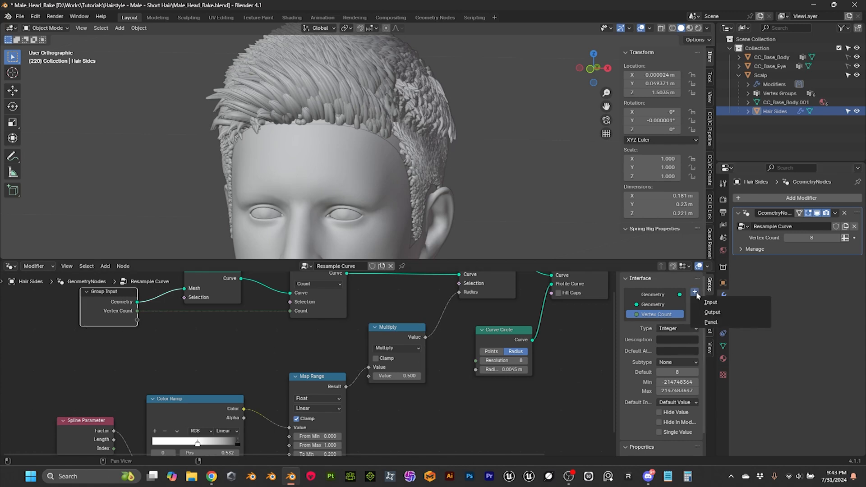
{"action": "left_click", "coordinate": [711, 303]}
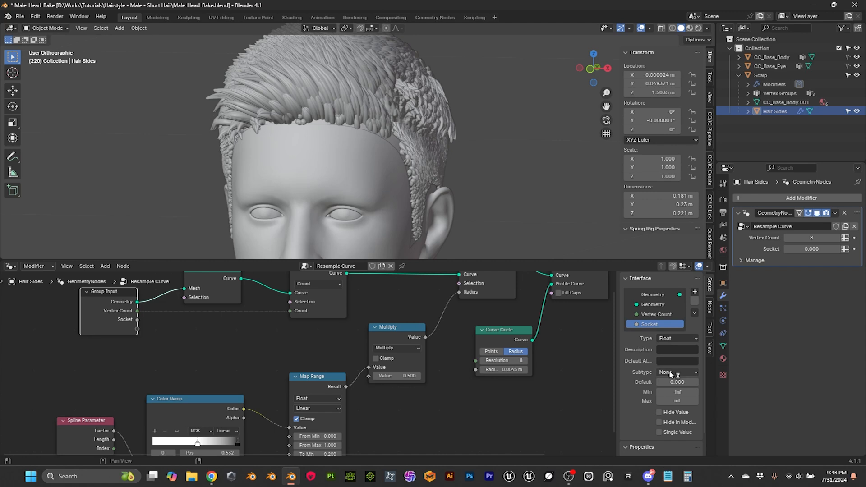
{"action": "double_click", "coordinate": [652, 324]}
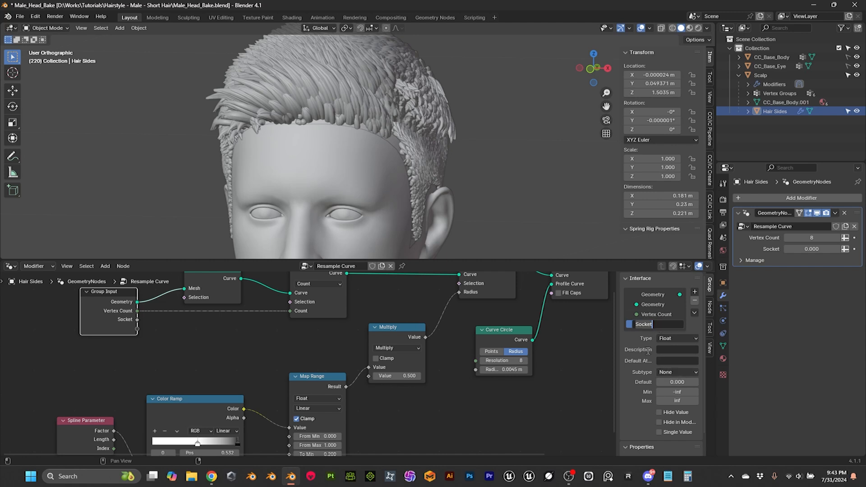
{"action": "key", "text": "Caps_Lock"}
{"action": "type", "text": "T"}
{"action": "key", "text": "Caps_Lock"}
{"action": "type", "text": "hickness"}
{"action": "key", "text": "Return"}
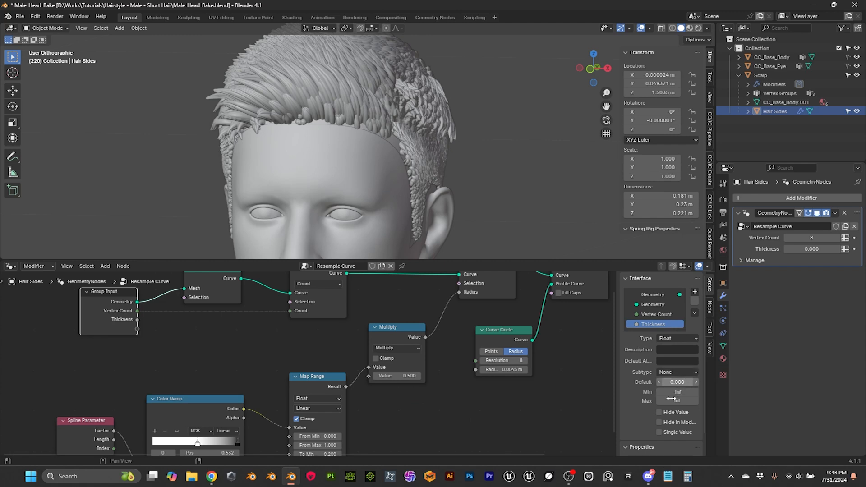
Step: Set the Thickness input's default to 0.5 and link its Group Input socket to the Multiply node's second value
{"action": "left_click", "coordinate": [677, 382]}
{"action": "key", "text": "Return"}
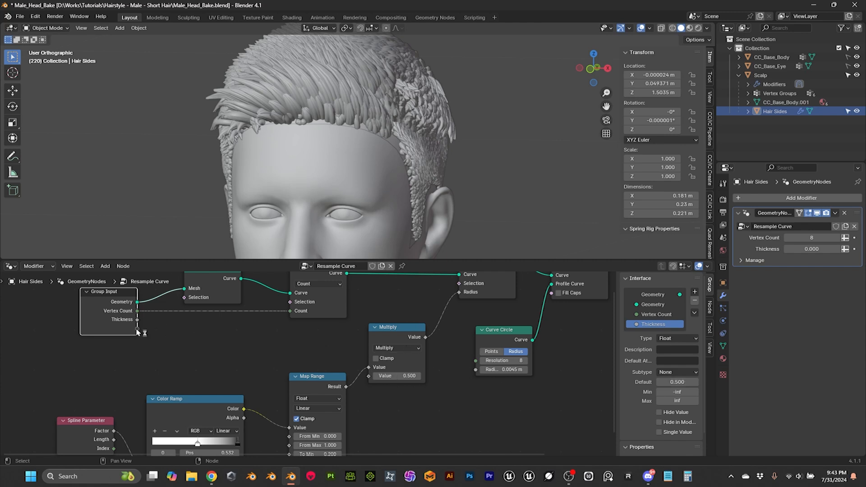
{"action": "left_click_drag", "start_coordinate": [137, 321], "coordinate": [370, 374]}
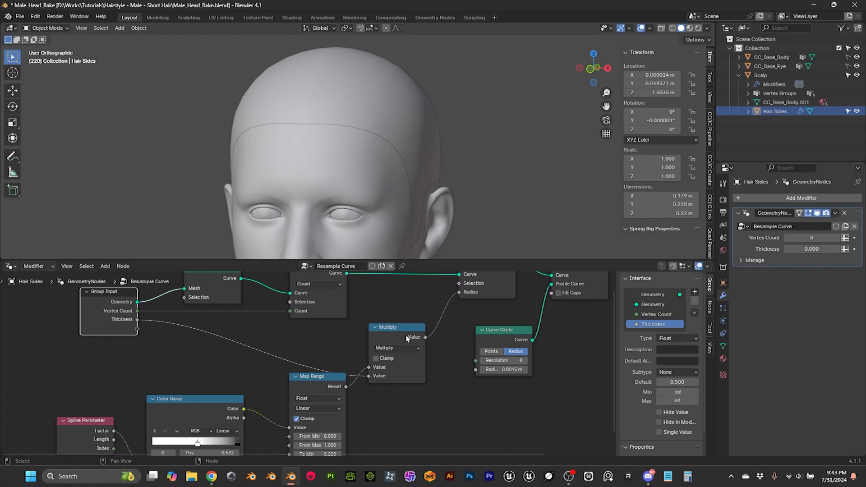
Step: Set the Thickness of the Resample Curve modifier on Hair Sides to 0.1
{"action": "scroll", "coordinate": [433, 387], "scroll_direction": "down", "scroll_amount": 1}
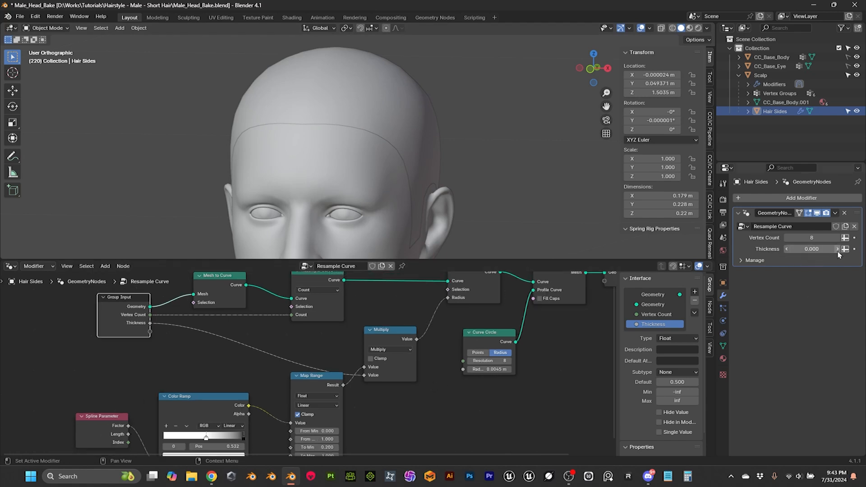
{"action": "left_click", "coordinate": [811, 249]}
{"action": "type", "text": ".1"}
{"action": "key", "text": "Return"}
Step: Examine the hair strands from behind and look over the Resample Curve node tree up to its Group Output
{"action": "middle_click_drag", "start_coordinate": [519, 118], "coordinate": [350, 132]}
{"action": "scroll", "coordinate": [438, 164], "scroll_direction": "up", "scroll_amount": 6}
{"action": "scroll", "coordinate": [453, 123], "scroll_direction": "down", "scroll_amount": 6}
{"action": "scroll", "coordinate": [583, 359], "scroll_direction": "down", "scroll_amount": 1}
{"action": "middle_click_drag", "start_coordinate": [582, 358], "coordinate": [412, 430]}
{"action": "scroll", "coordinate": [439, 352], "scroll_direction": "up", "scroll_amount": 1}
{"action": "scroll", "coordinate": [420, 393], "scroll_direction": "up", "scroll_amount": 1}
{"action": "scroll", "coordinate": [383, 307], "scroll_direction": "down", "scroll_amount": 1}
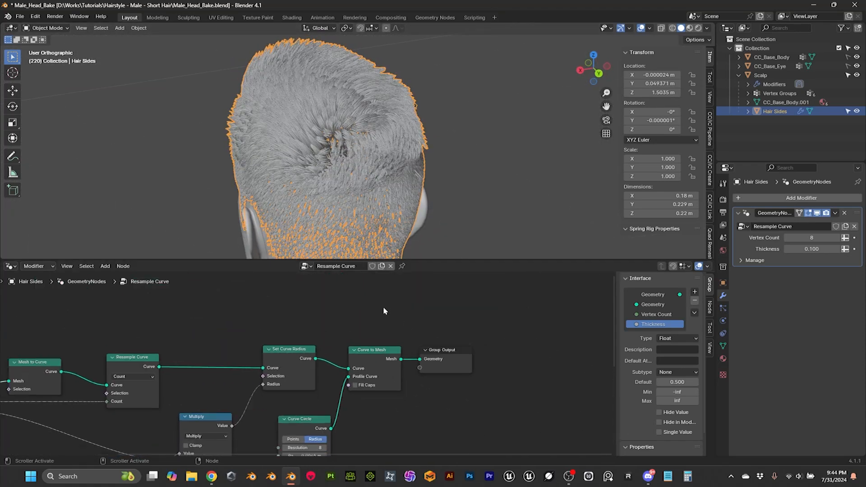
Step: Shrink the node editor area back to its header strip and turn on the Statistics overlay in the 3D viewport
{"action": "left_click_drag", "start_coordinate": [466, 260], "coordinate": [448, 443]}
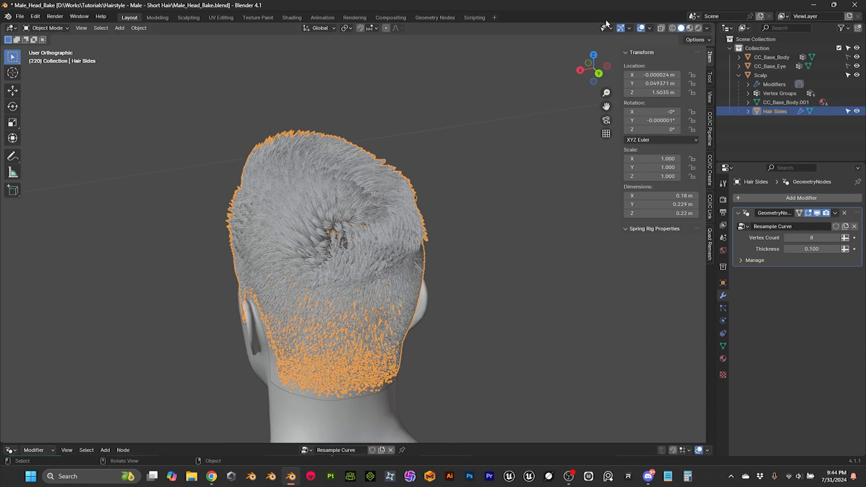
{"action": "left_click", "coordinate": [631, 28]}
{"action": "left_click", "coordinate": [651, 30]}
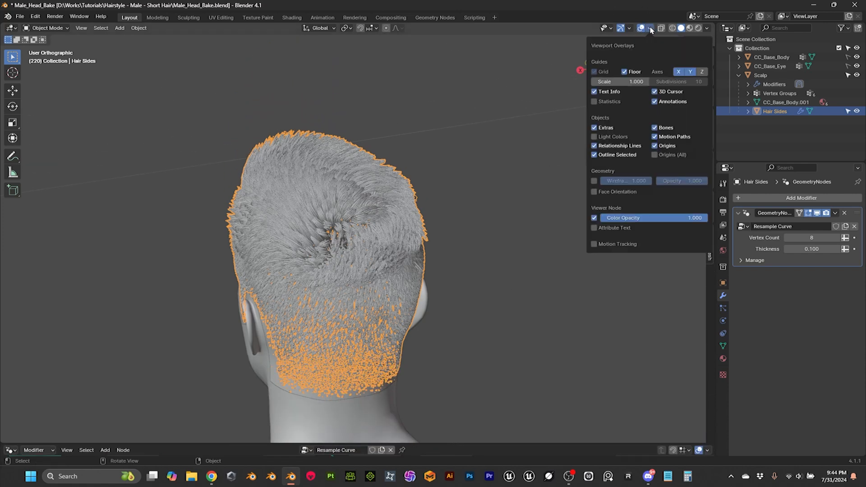
{"action": "left_click", "coordinate": [607, 102]}
{"action": "key", "text": "n"}
{"action": "middle_click_drag", "start_coordinate": [145, 122], "coordinate": [315, 207]}
{"action": "middle_click_drag", "start_coordinate": [450, 247], "coordinate": [448, 193]}
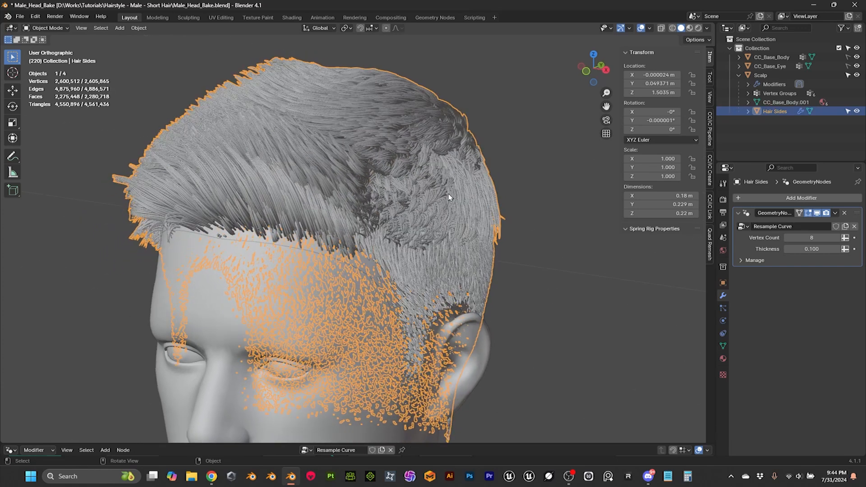
Step: Set the Vertex Count of the Resample Curve modifier on Hair Sides to 4 and check the hair from the side
{"action": "left_click", "coordinate": [813, 240]}
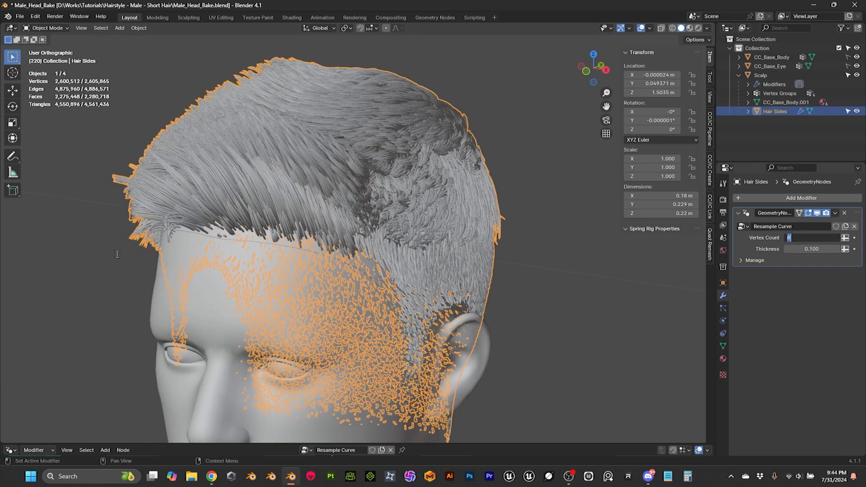
{"action": "key", "text": "Return"}
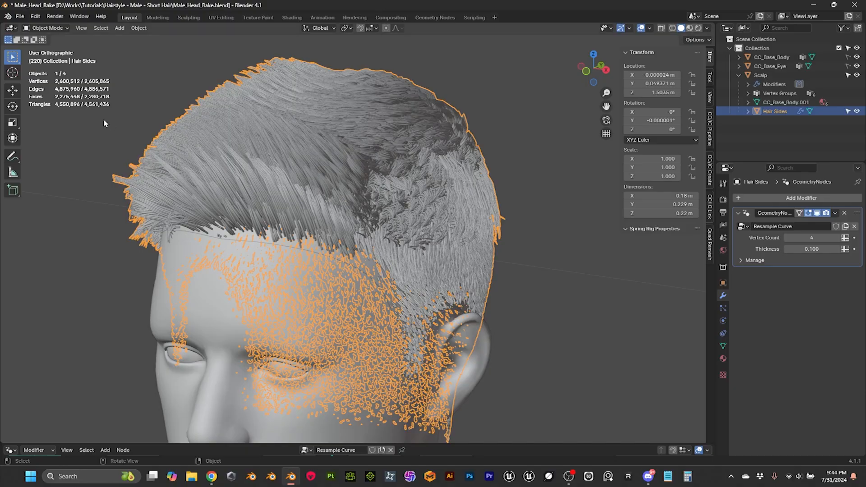
{"action": "left_click", "coordinate": [452, 73]}
{"action": "middle_click_drag", "start_coordinate": [452, 73], "coordinate": [396, 172]}
{"action": "scroll", "coordinate": [396, 171], "scroll_direction": "down", "scroll_amount": 3}
{"action": "left_click", "coordinate": [374, 181]}
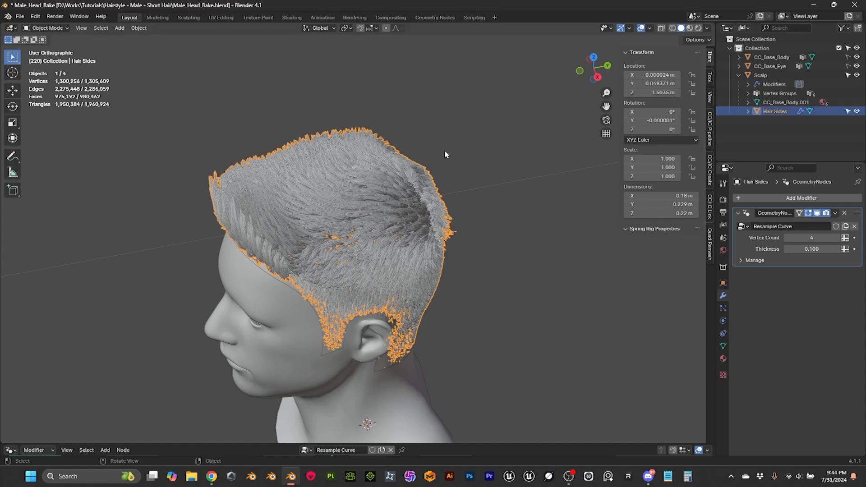
Step: Apply the Resample Curve geometry nodes modifier on Hair Sides
{"action": "key", "text": "q"}
{"action": "left_click", "coordinate": [835, 213]}
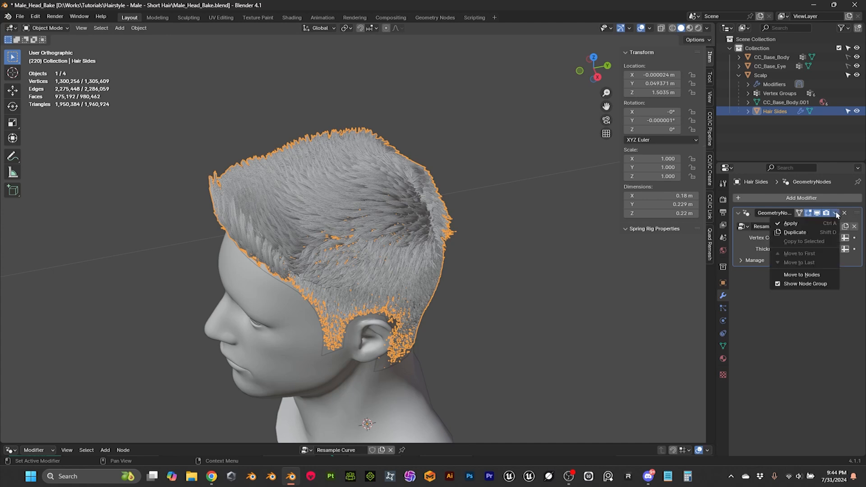
{"action": "left_click", "coordinate": [810, 224]}
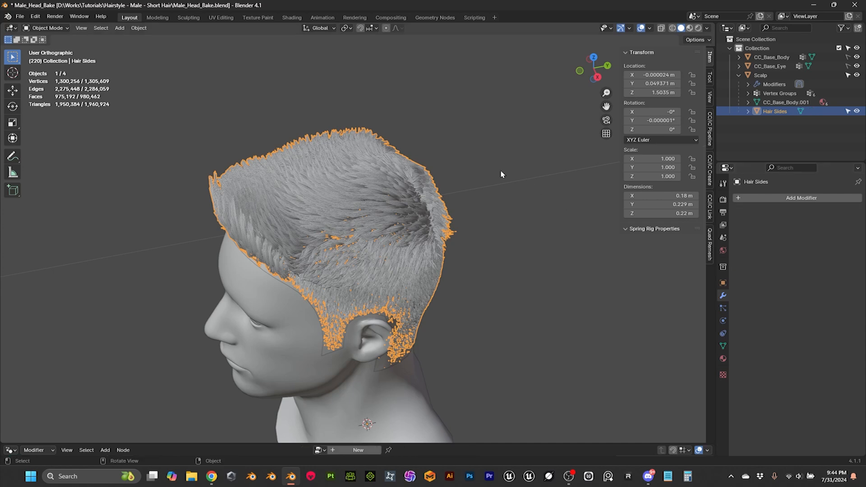
Step: Examine the Hair Sides strand geometry up close in Edit Mode, then return to Object Mode with nothing selected
{"action": "middle_click_drag", "start_coordinate": [350, 195], "coordinate": [424, 145]}
{"action": "scroll", "coordinate": [424, 149], "scroll_direction": "up", "scroll_amount": 5}
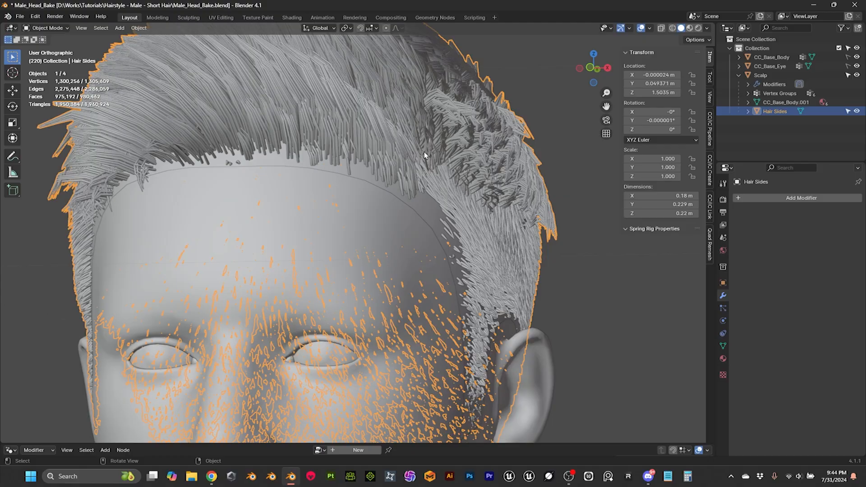
{"action": "key", "text": "Tab"}
{"action": "scroll", "coordinate": [429, 137], "scroll_direction": "down", "scroll_amount": 2}
{"action": "scroll", "coordinate": [428, 136], "scroll_direction": "up", "scroll_amount": 2}
{"action": "middle_click_drag", "start_coordinate": [481, 122], "coordinate": [426, 172]}
{"action": "middle_click_drag", "start_coordinate": [426, 173], "coordinate": [431, 257], "text": "shift"}
{"action": "scroll", "coordinate": [431, 257], "scroll_direction": "up", "scroll_amount": 11}
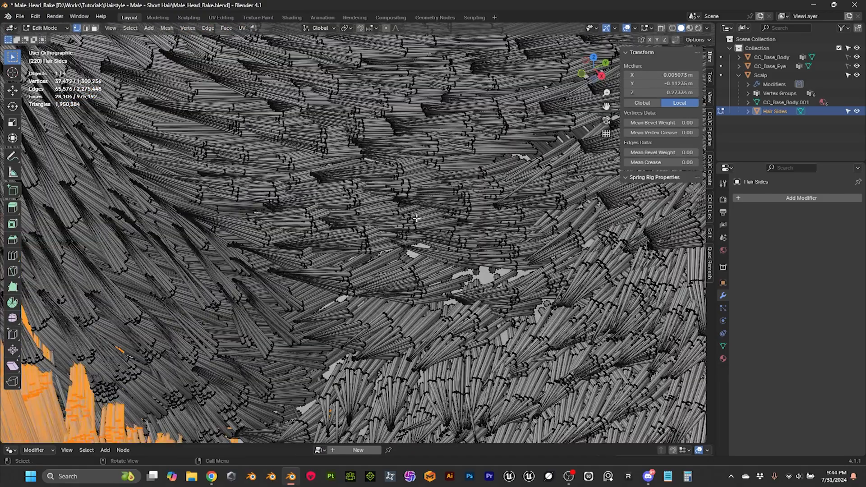
{"action": "scroll", "coordinate": [414, 217], "scroll_direction": "up", "scroll_amount": 2}
{"action": "scroll", "coordinate": [414, 217], "scroll_direction": "down", "scroll_amount": 15}
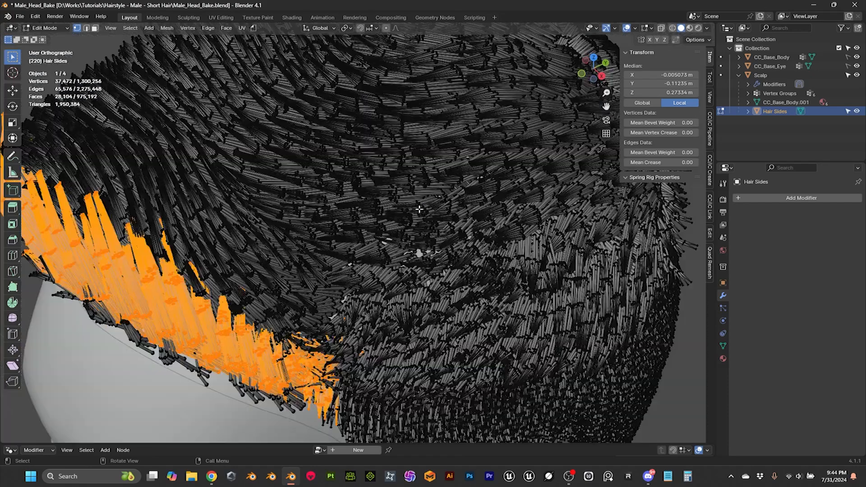
{"action": "left_click", "coordinate": [58, 28]}
{"action": "left_click", "coordinate": [45, 36]}
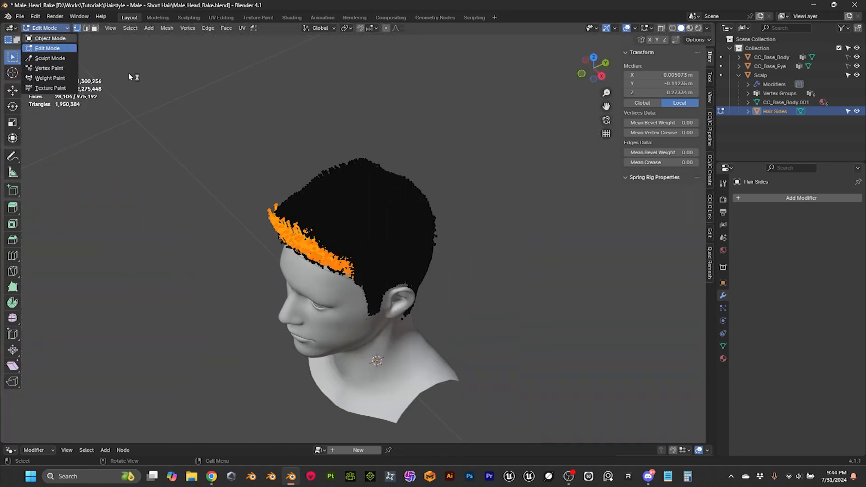
{"action": "left_click", "coordinate": [341, 111]}
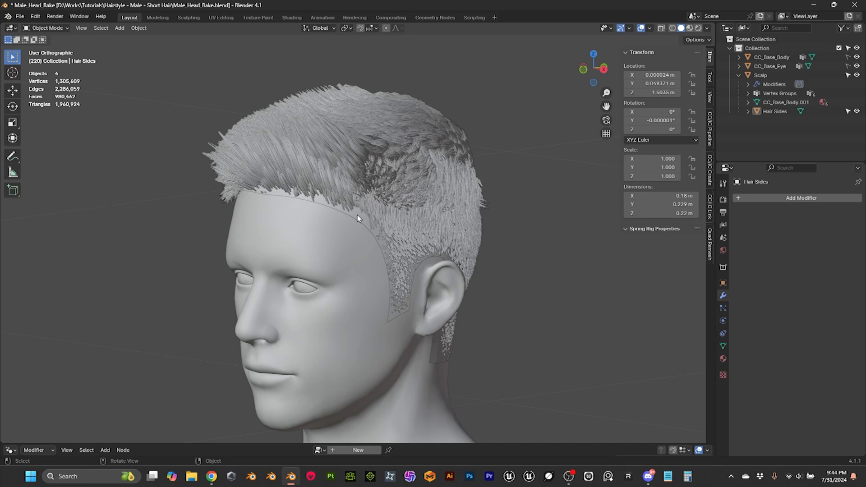
Step: Unparent Hair Sides from the Scalp while keeping its transformation, and deselect it
{"action": "left_click", "coordinate": [357, 216]}
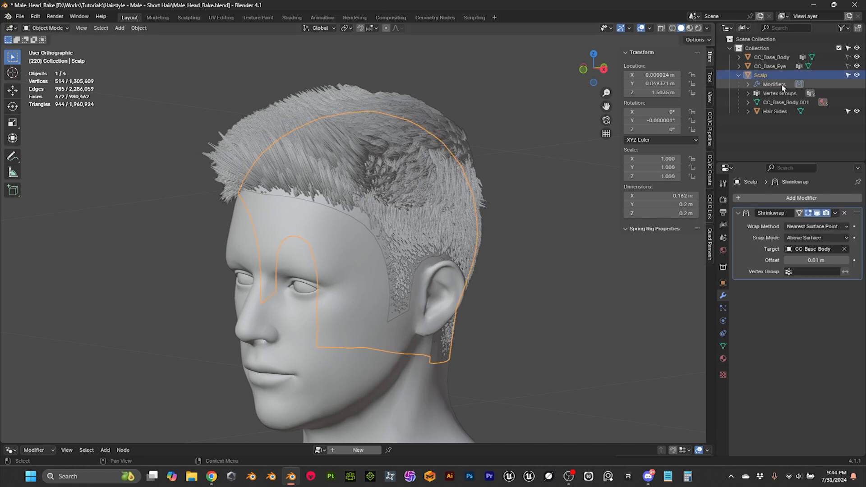
{"action": "middle_click_drag", "start_coordinate": [501, 109], "coordinate": [468, 115]}
{"action": "left_click", "coordinate": [399, 111]}
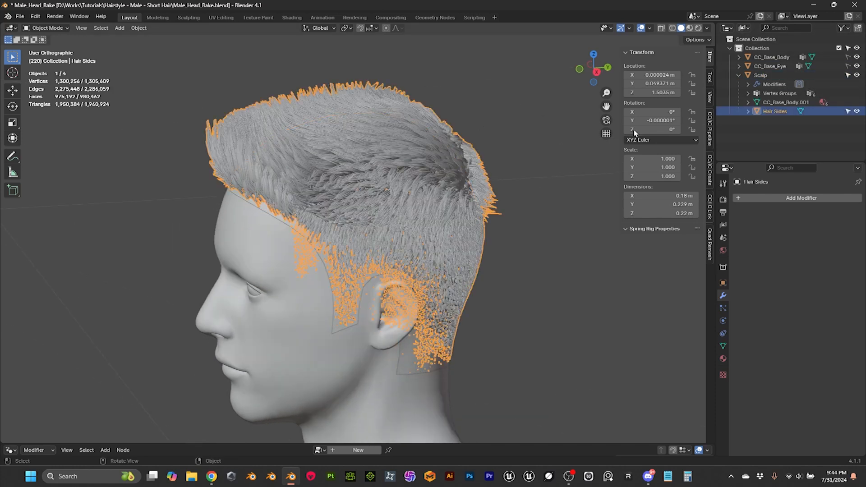
{"action": "key", "text": "alt+p"}
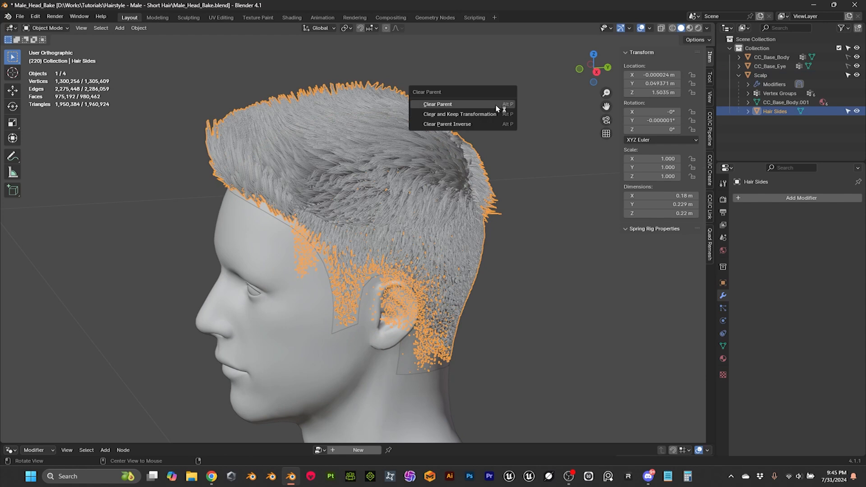
{"action": "left_click", "coordinate": [475, 116]}
{"action": "left_click", "coordinate": [477, 119]}
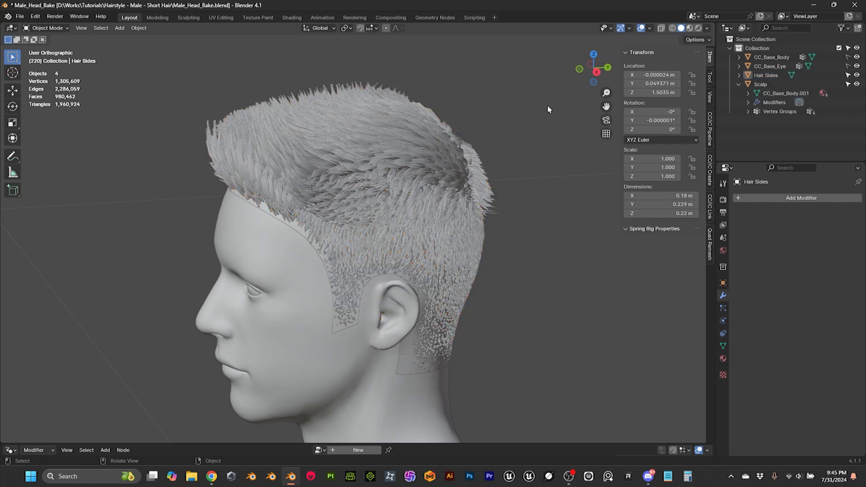
Step: Collapse the Scalp's hierarchy in the Outliner and apply its Shrinkwrap modifier
{"action": "left_click", "coordinate": [739, 85]}
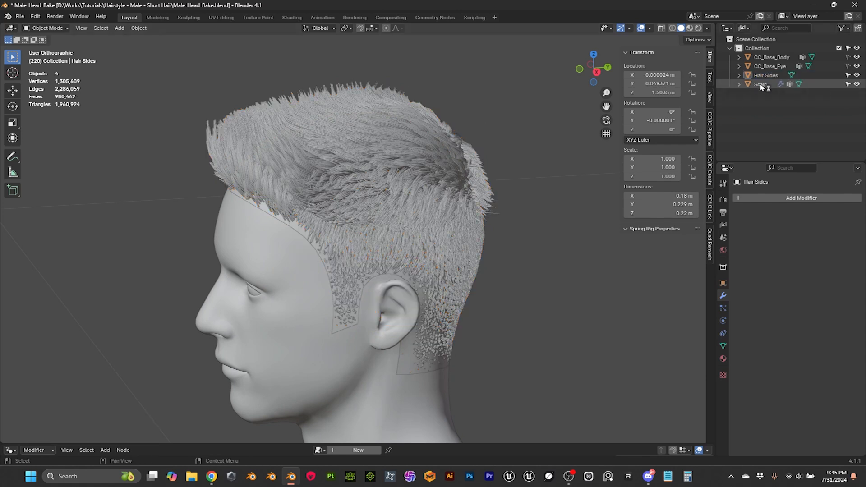
{"action": "left_click", "coordinate": [766, 84]}
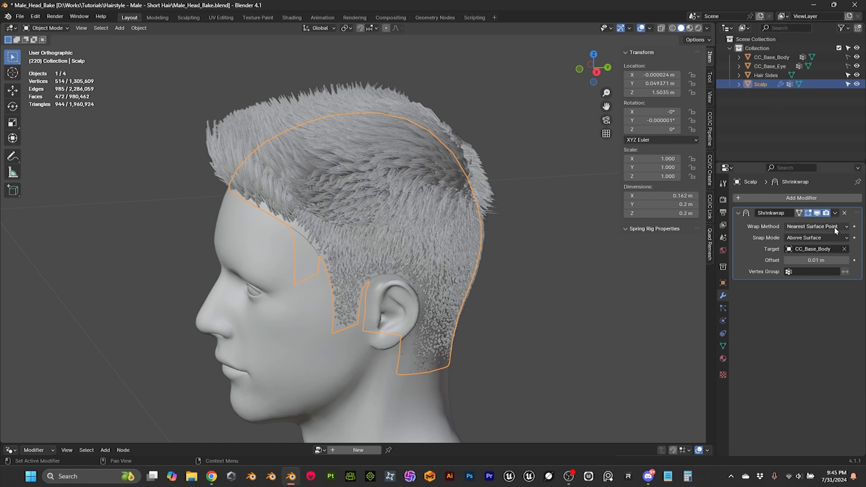
{"action": "left_click", "coordinate": [836, 214]}
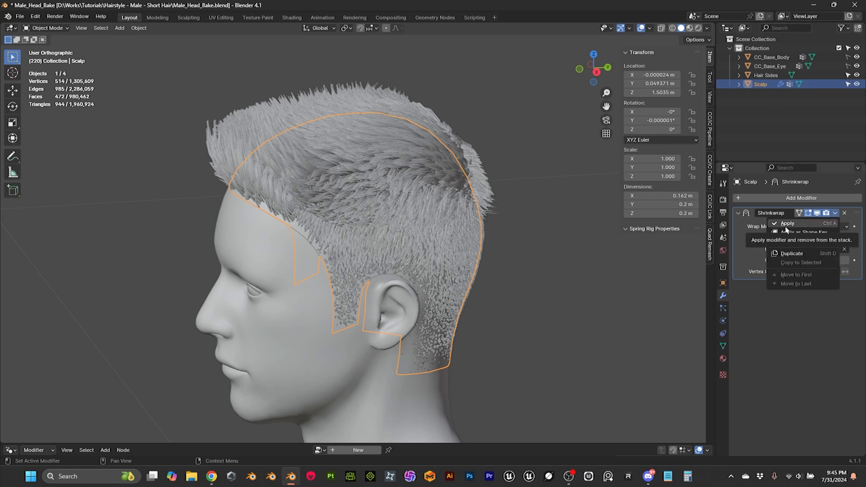
{"action": "left_click", "coordinate": [787, 223]}
{"action": "left_click", "coordinate": [523, 221]}
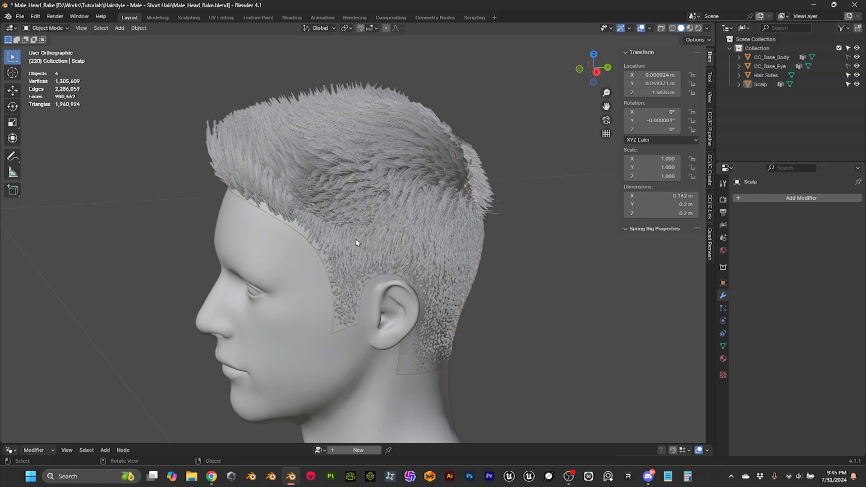
Step: Open the Scalp in the UV Editing workspace with the TexTools options shown, and select its whole mesh to display the UVs
{"action": "left_click", "coordinate": [293, 226]}
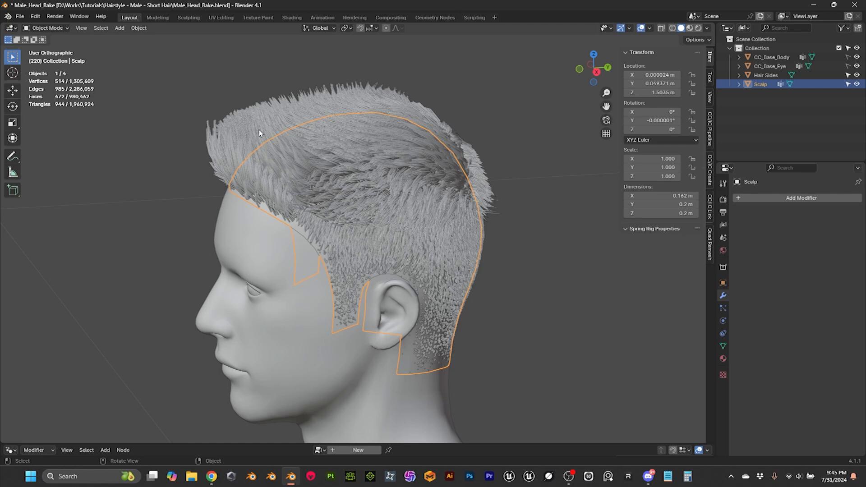
{"action": "left_click", "coordinate": [223, 18]}
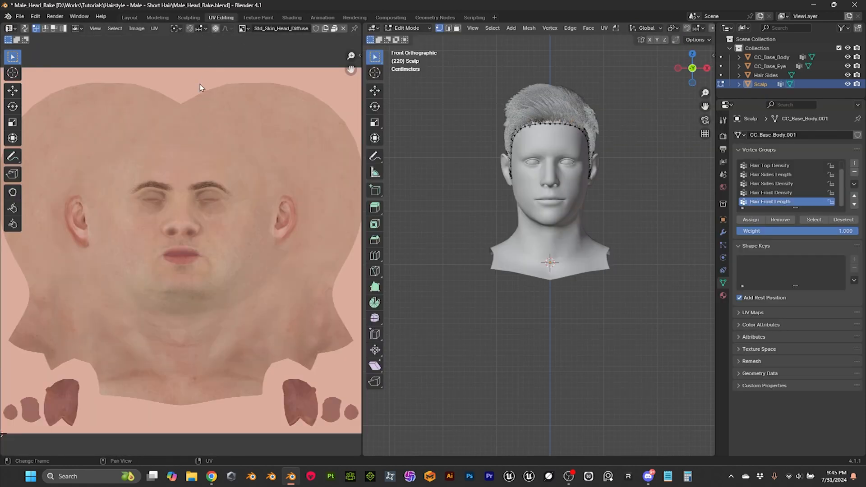
{"action": "key", "text": "n"}
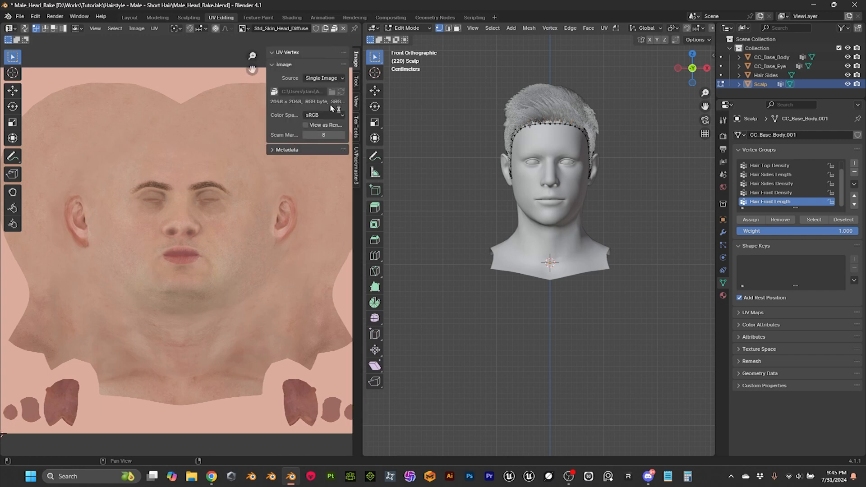
{"action": "left_click", "coordinate": [356, 128]}
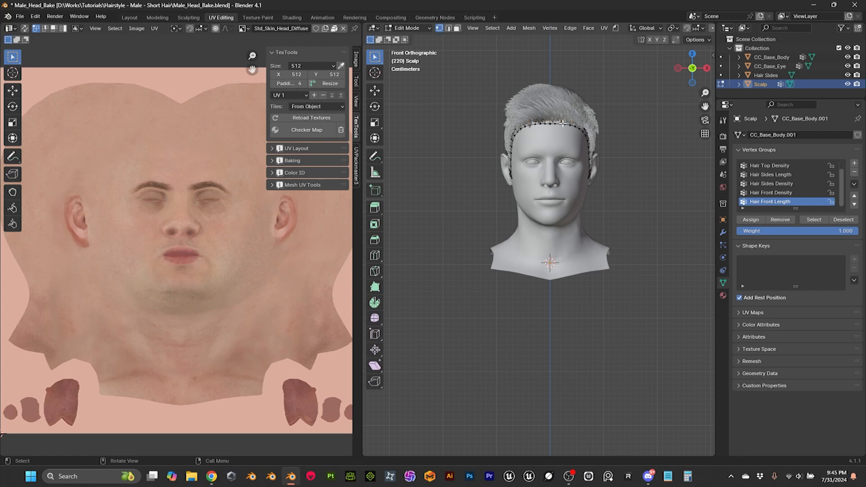
{"action": "key", "text": "a"}
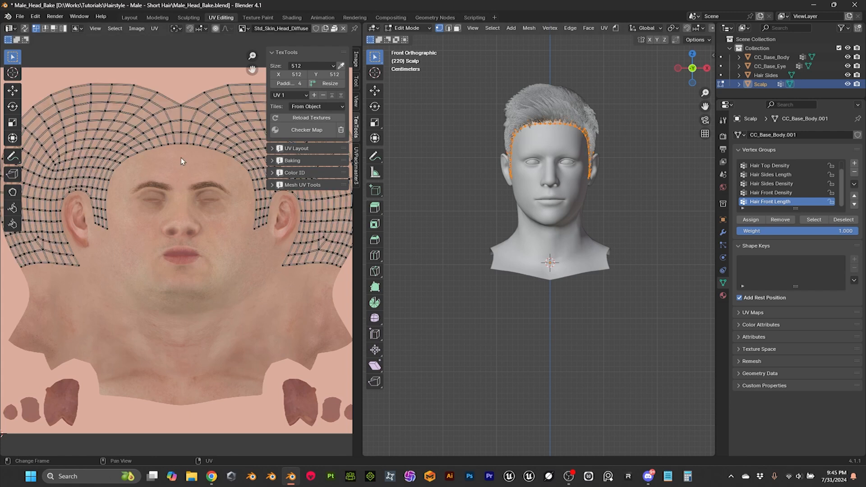
{"action": "key", "text": "Home"}
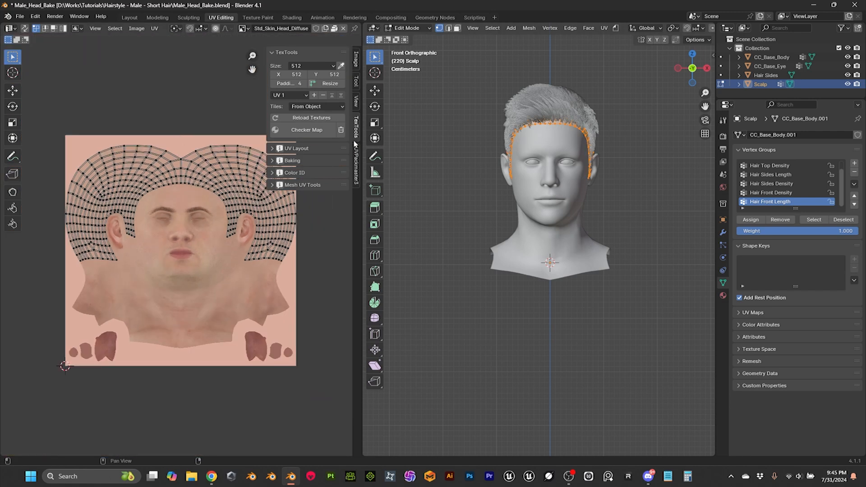
Step: Unwrap the entire Scalp mesh into a new UV layout
{"action": "scroll", "coordinate": [561, 122], "scroll_direction": "up", "scroll_amount": 2}
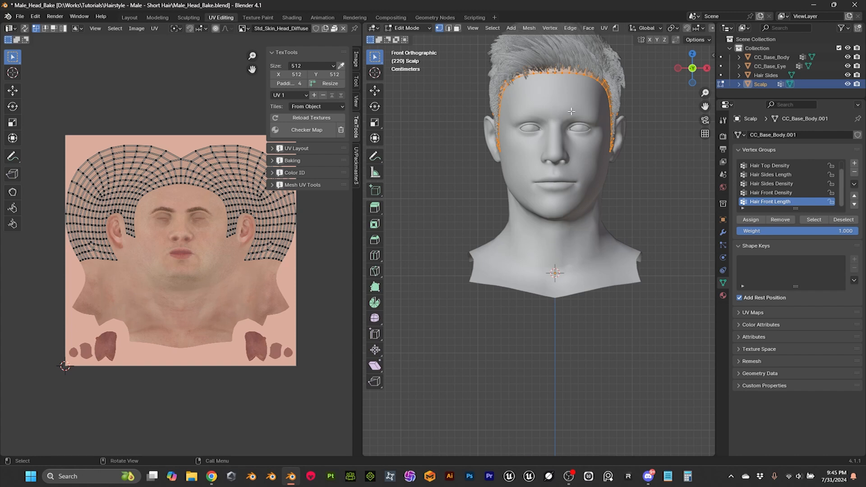
{"action": "middle_click_drag", "start_coordinate": [571, 111], "coordinate": [563, 218]}
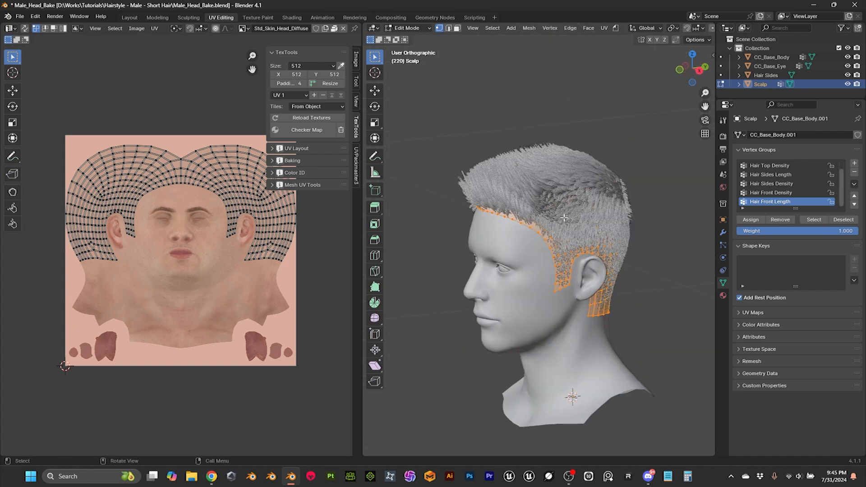
{"action": "scroll", "coordinate": [563, 218], "scroll_direction": "up", "scroll_amount": 2}
{"action": "left_click", "coordinate": [605, 30]}
{"action": "left_click", "coordinate": [620, 40]}
{"action": "scroll", "coordinate": [171, 197], "scroll_direction": "down", "scroll_amount": 2}
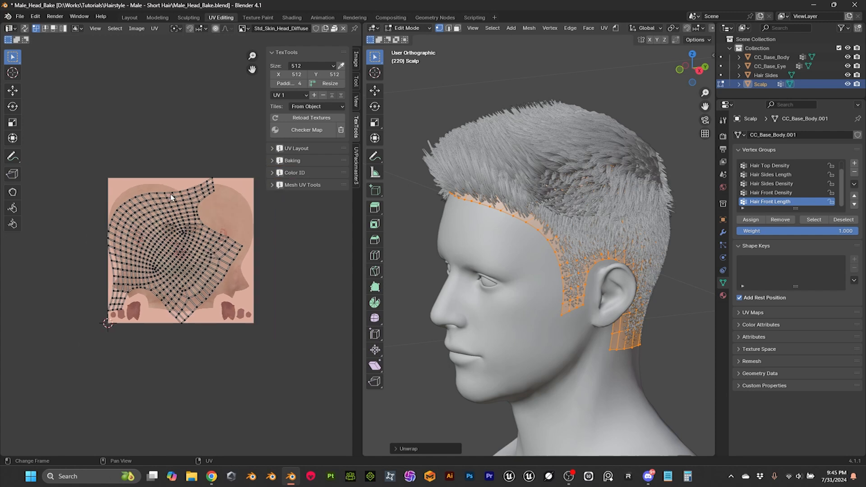
{"action": "scroll", "coordinate": [171, 197], "scroll_direction": "up", "scroll_amount": 3}
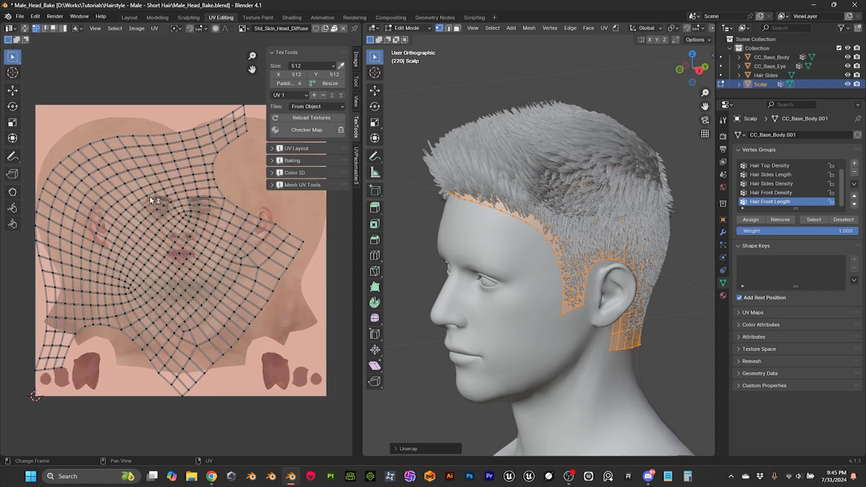
{"action": "scroll", "coordinate": [586, 235], "scroll_direction": "down", "scroll_amount": 4}
{"action": "left_click", "coordinate": [407, 28]}
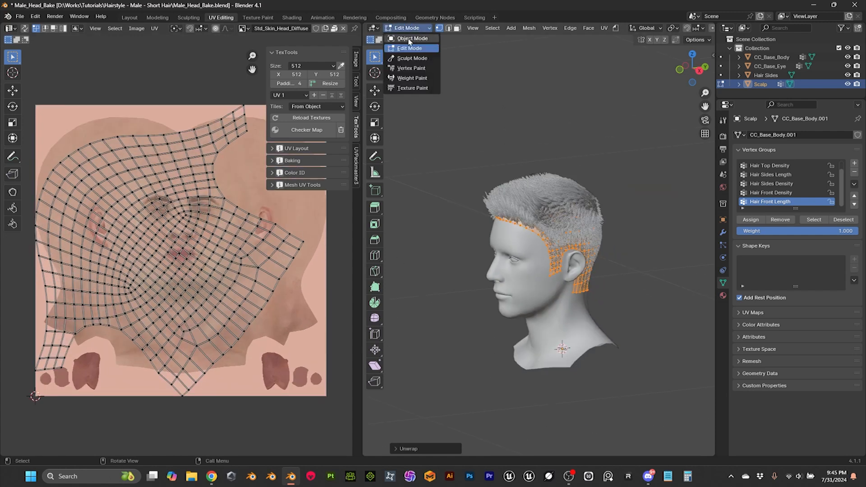
{"action": "left_click", "coordinate": [409, 40]}
{"action": "scroll", "coordinate": [537, 228], "scroll_direction": "down", "scroll_amount": 4}
{"action": "middle_click_drag", "start_coordinate": [535, 270], "coordinate": [570, 276]}
{"action": "scroll", "coordinate": [566, 235], "scroll_direction": "up", "scroll_amount": 3}
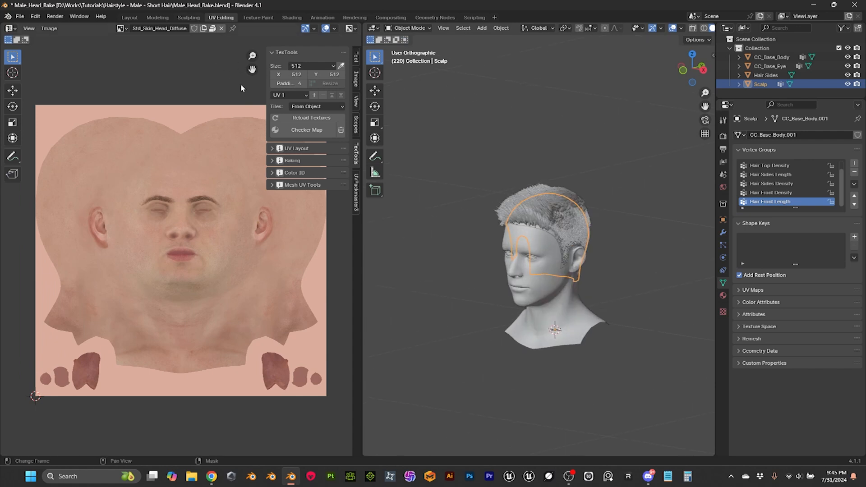
{"action": "key", "text": "Tab"}
{"action": "scroll", "coordinate": [516, 176], "scroll_direction": "up", "scroll_amount": 3}
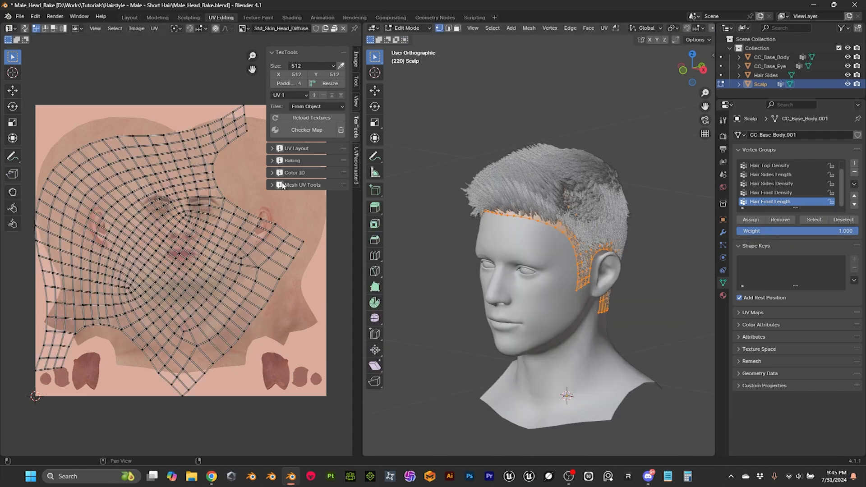
Step: With UV sync selection on and the whole Scalp selected, create a TexTools UV mesh, then return to the Layout workspace
{"action": "left_click", "coordinate": [273, 185]}
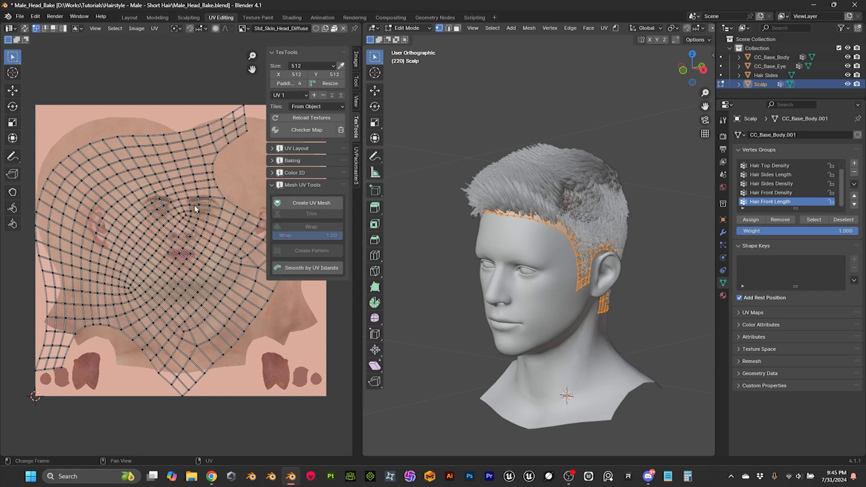
{"action": "left_click", "coordinate": [25, 28]}
{"action": "key", "text": "alt+a"}
{"action": "key", "text": "a"}
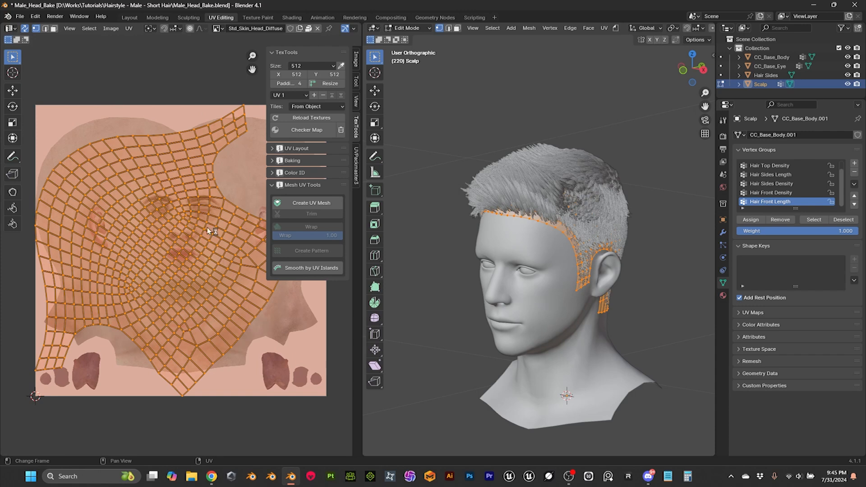
{"action": "left_click", "coordinate": [323, 206]}
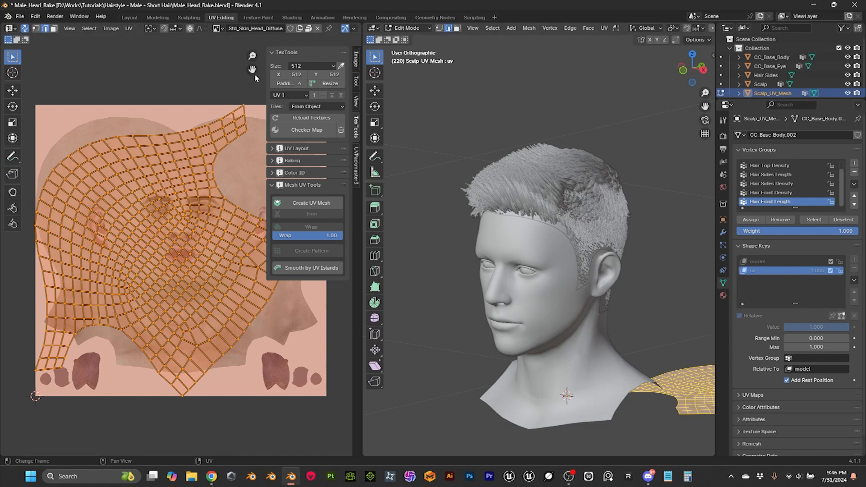
{"action": "left_click", "coordinate": [130, 18]}
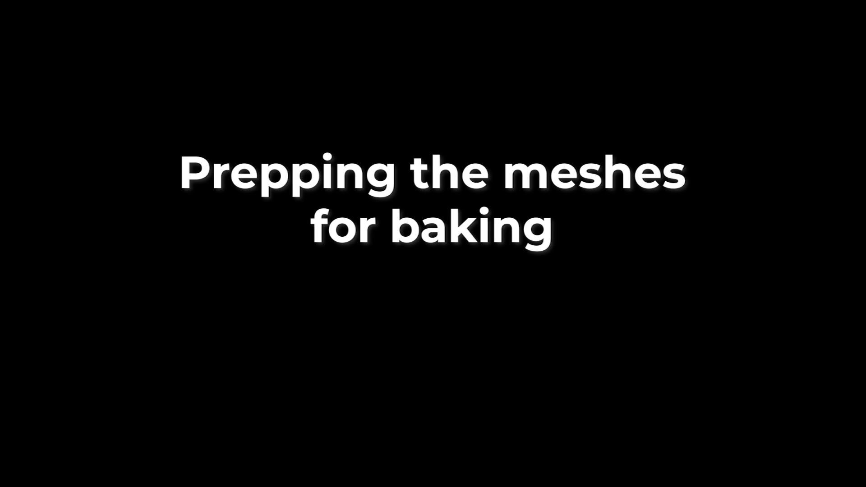
Step: Examine the hair mesh and the flat scalp UV mesh from several angles
{"action": "scroll", "coordinate": [268, 184], "scroll_direction": "down", "scroll_amount": 2}
{"action": "middle_click_drag", "start_coordinate": [270, 184], "coordinate": [311, 230]}
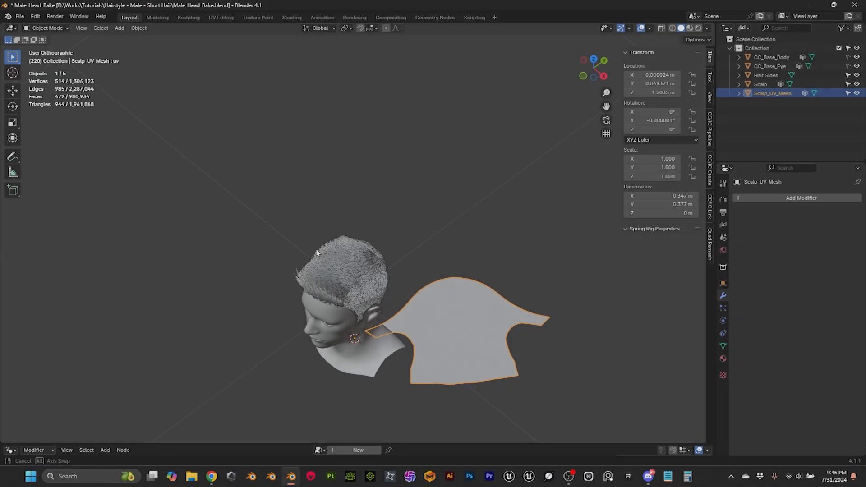
{"action": "middle_click_drag", "start_coordinate": [463, 247], "coordinate": [410, 194], "text": "shift"}
{"action": "left_click", "coordinate": [412, 195]}
{"action": "left_click", "coordinate": [434, 261]}
{"action": "middle_click_drag", "start_coordinate": [433, 260], "coordinate": [398, 280]}
{"action": "scroll", "coordinate": [460, 221], "scroll_direction": "up", "scroll_amount": 3}
{"action": "scroll", "coordinate": [463, 217], "scroll_direction": "down", "scroll_amount": 4}
{"action": "scroll", "coordinate": [466, 212], "scroll_direction": "up", "scroll_amount": 2}
{"action": "middle_click_drag", "start_coordinate": [471, 205], "coordinate": [424, 155]}
{"action": "scroll", "coordinate": [447, 174], "scroll_direction": "up", "scroll_amount": 2}
{"action": "middle_click_drag", "start_coordinate": [424, 155], "coordinate": [408, 165]}
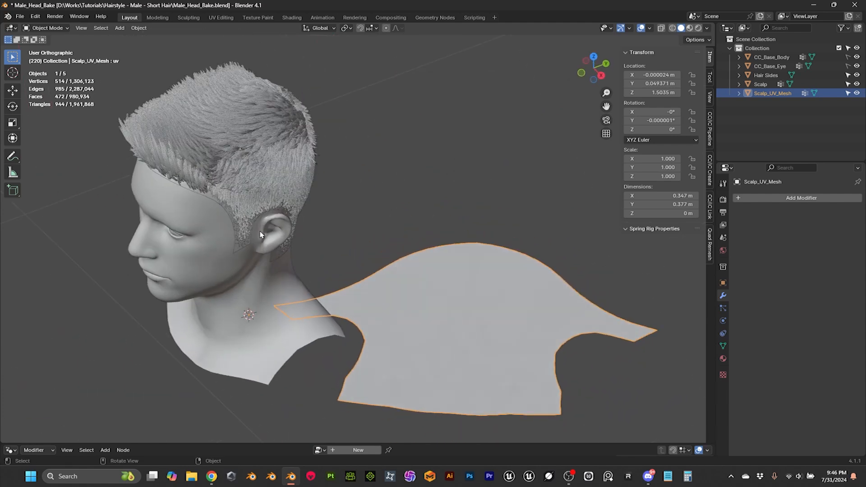
{"action": "left_click", "coordinate": [213, 198]}
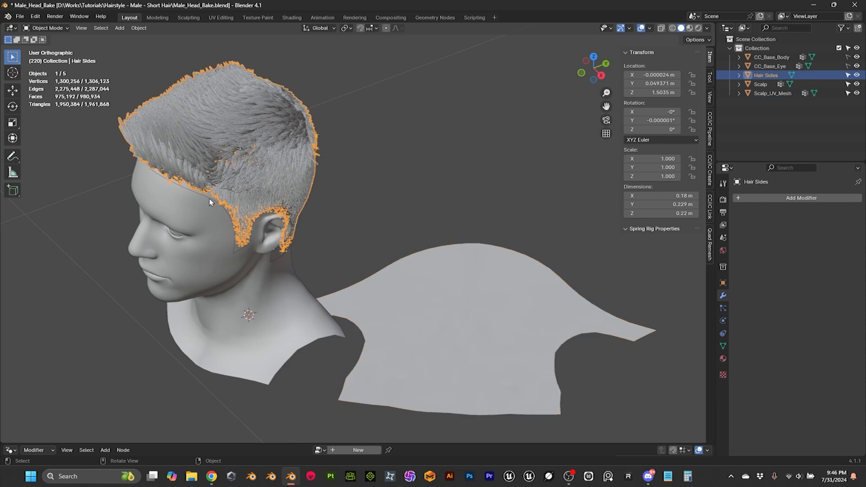
Step: In Edit Mode from the top view, rotate all of Scalp_UV_Mesh's geometry 128° about Z to align it symmetrically with the head
{"action": "left_click", "coordinate": [442, 305]}
{"action": "scroll", "coordinate": [440, 307], "scroll_direction": "down", "scroll_amount": 3}
{"action": "middle_click_drag", "start_coordinate": [440, 307], "coordinate": [448, 328]}
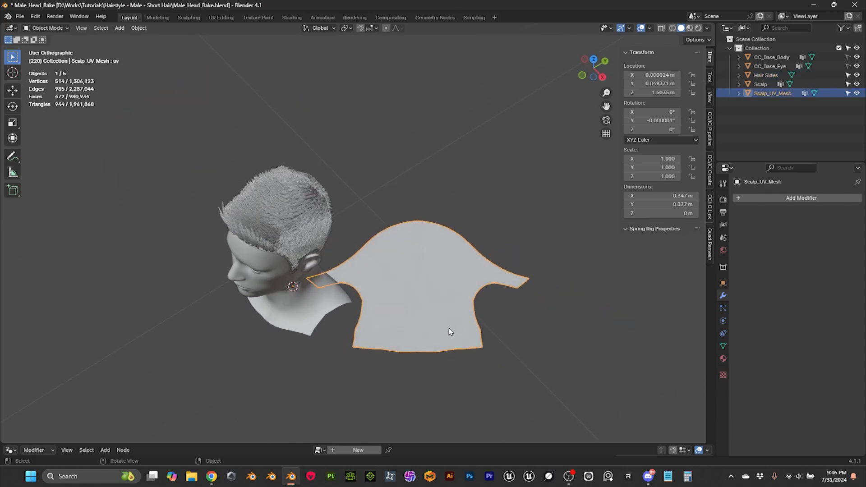
{"action": "key", "text": "Tab"}
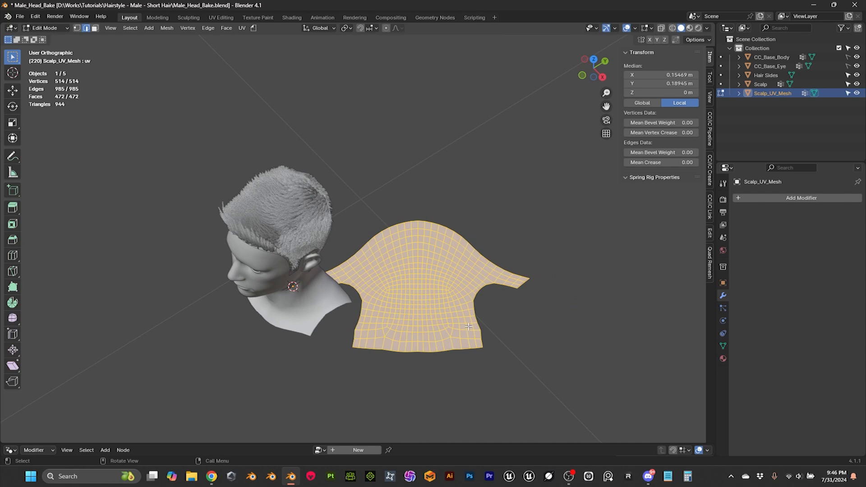
{"action": "key", "text": "KP_7"}
{"action": "scroll", "coordinate": [469, 327], "scroll_direction": "down", "scroll_amount": 2}
{"action": "middle_click_drag", "start_coordinate": [473, 357], "coordinate": [453, 309], "text": "shift"}
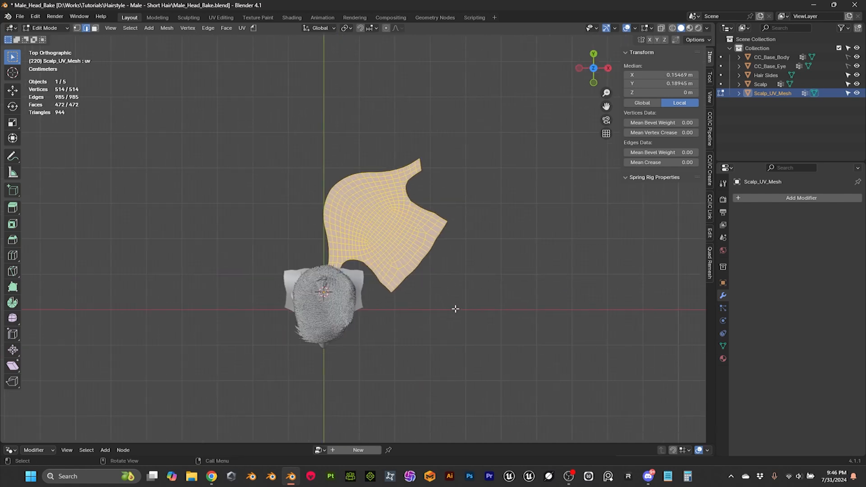
{"action": "key", "text": "r"}
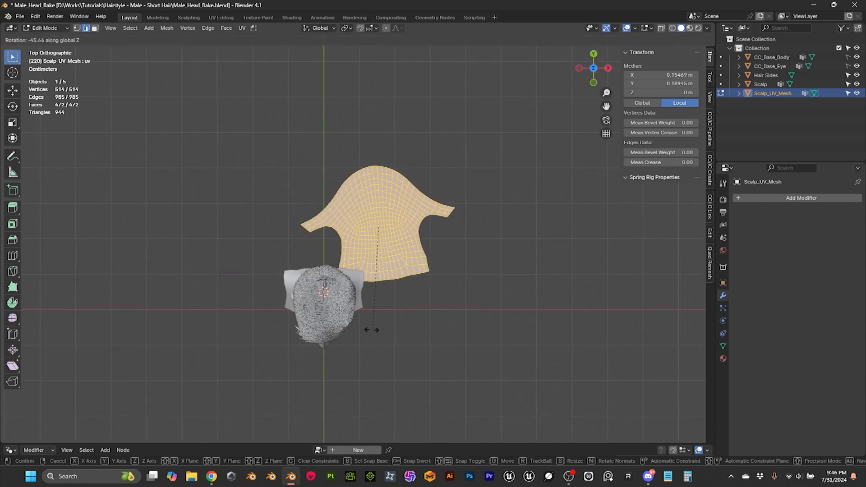
{"action": "left_click", "coordinate": [399, 111]}
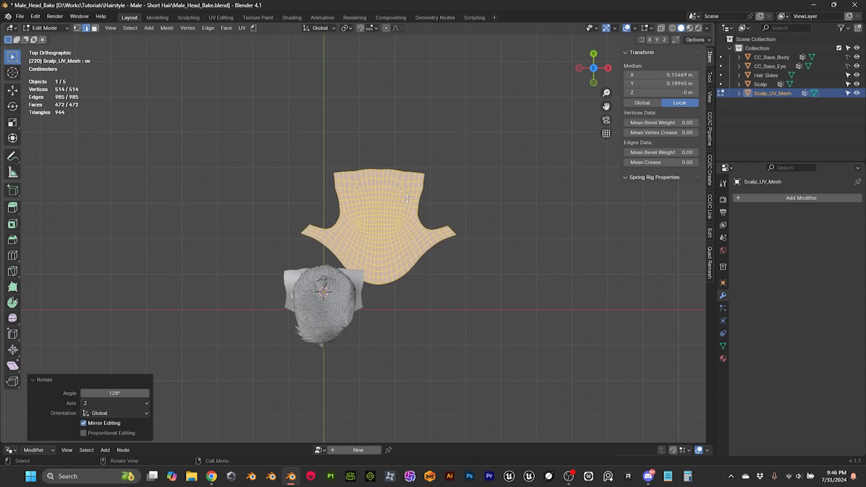
Step: Move the flat mesh about -0.158 m in X and -0.156 m in Y with Z locked, centring it under the head, and return to Object Mode
{"action": "key", "text": "g"}
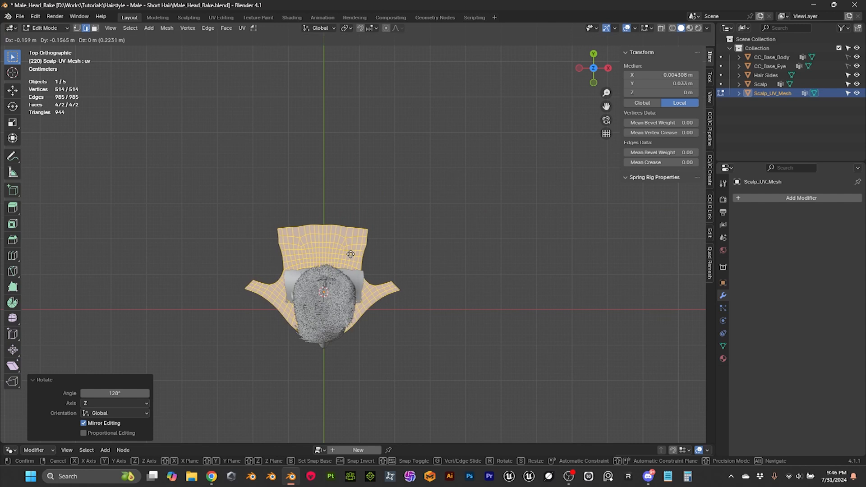
{"action": "key", "text": "shift+z"}
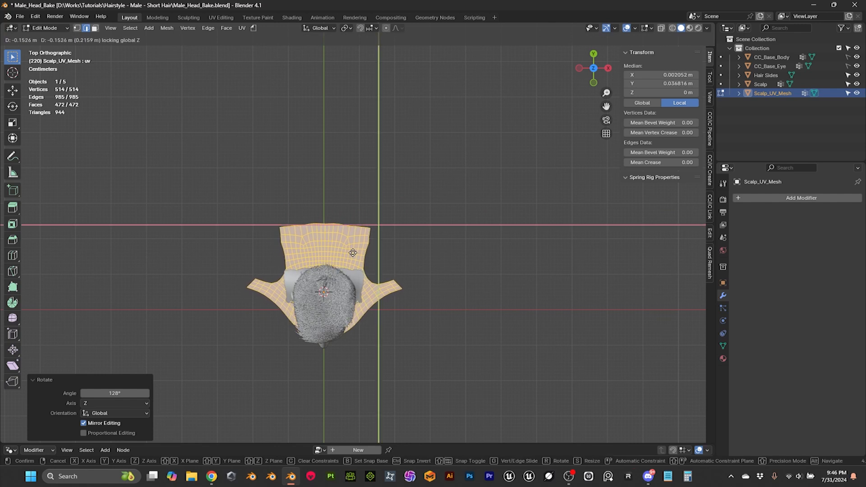
{"action": "left_click", "coordinate": [350, 253]}
{"action": "middle_click_drag", "start_coordinate": [437, 284], "coordinate": [390, 195]}
{"action": "middle_click_drag", "start_coordinate": [391, 209], "coordinate": [432, 210]}
{"action": "left_click", "coordinate": [45, 28]}
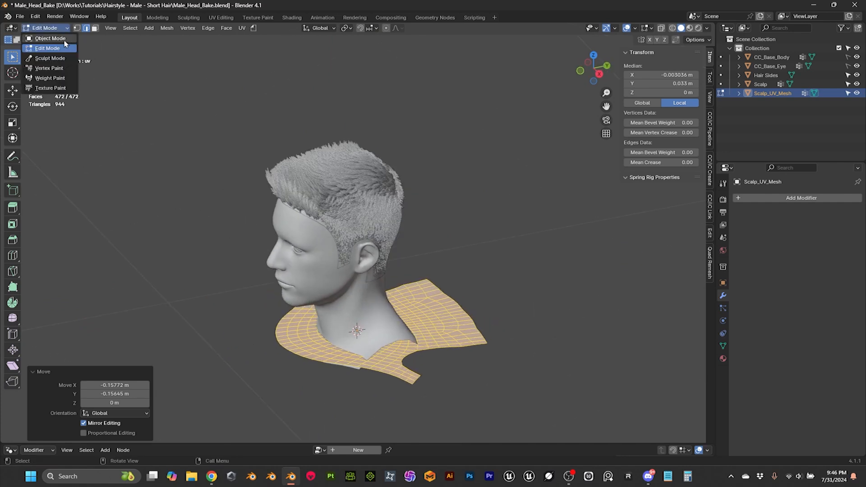
{"action": "left_click", "coordinate": [42, 37]}
{"action": "scroll", "coordinate": [473, 191], "scroll_direction": "up", "scroll_amount": 2}
{"action": "left_click", "coordinate": [479, 223]}
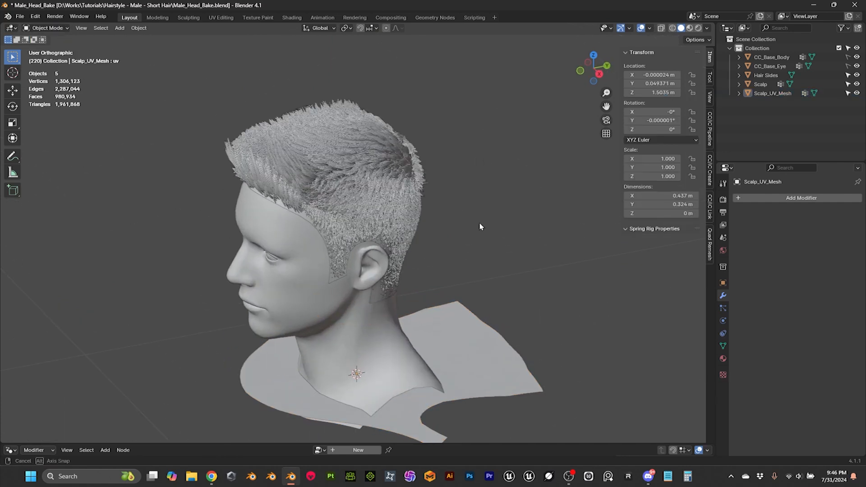
Step: Add a Basis shape key to the Scalp object
{"action": "scroll", "coordinate": [485, 216], "scroll_direction": "up", "scroll_amount": 3}
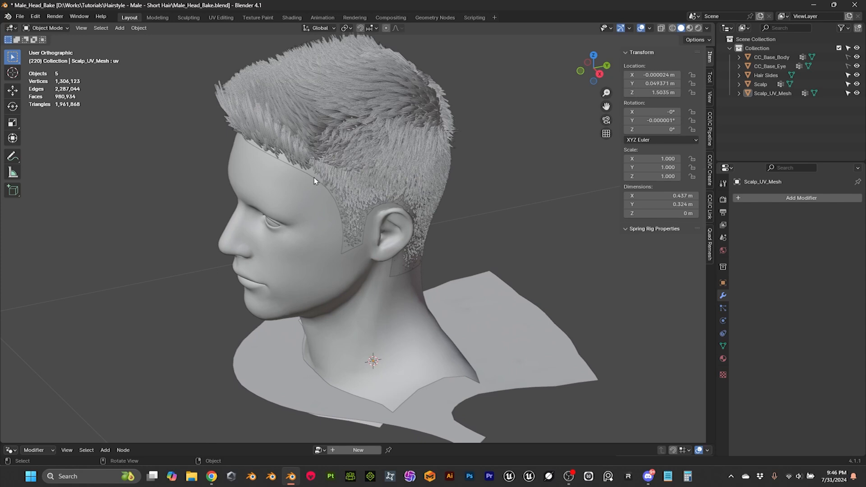
{"action": "left_click", "coordinate": [314, 177]}
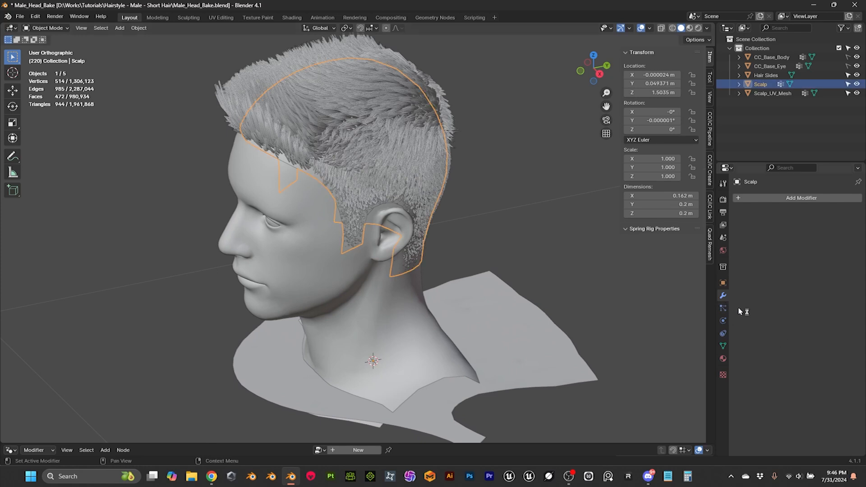
{"action": "left_click", "coordinate": [723, 346]}
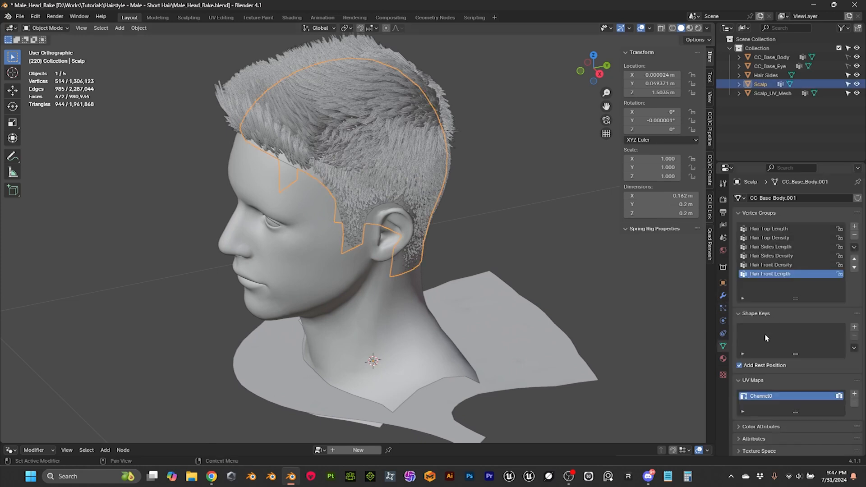
{"action": "left_click", "coordinate": [854, 326]}
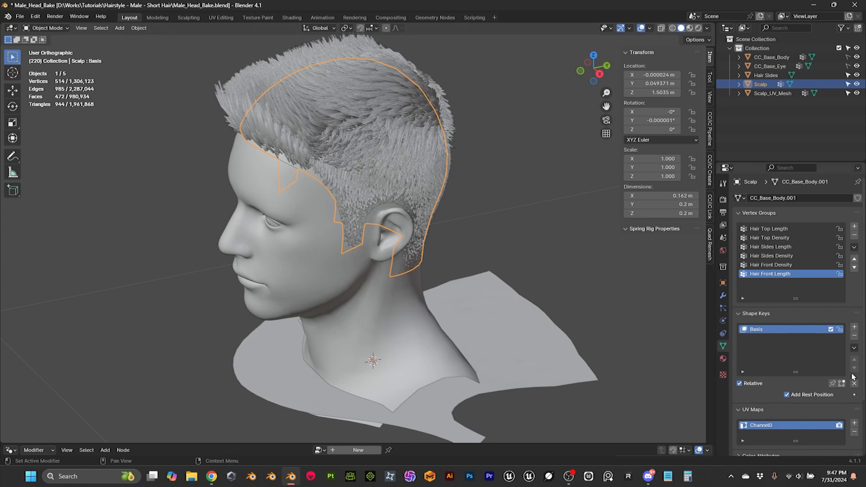
Step: Join Scalp_UV_Mesh as a shape onto the Scalp, and hide the Scalp_UV_Mesh object in the viewport
{"action": "left_click", "coordinate": [503, 309]}
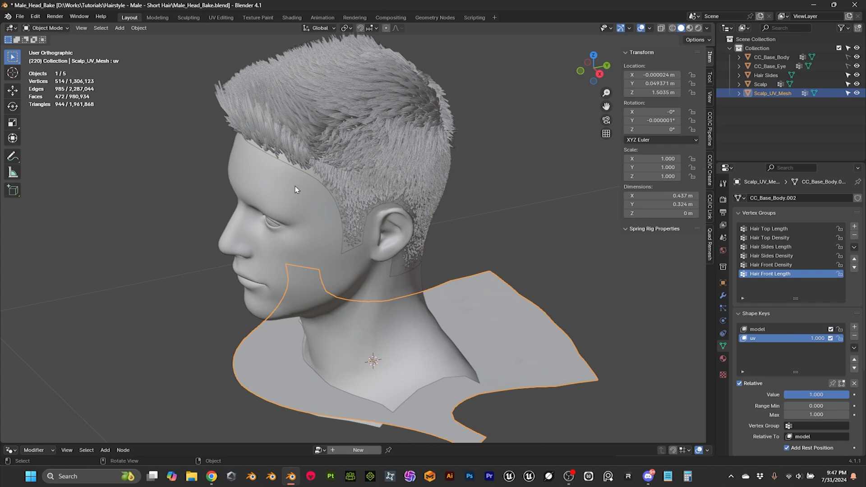
{"action": "left_click", "coordinate": [312, 175], "text": "shift"}
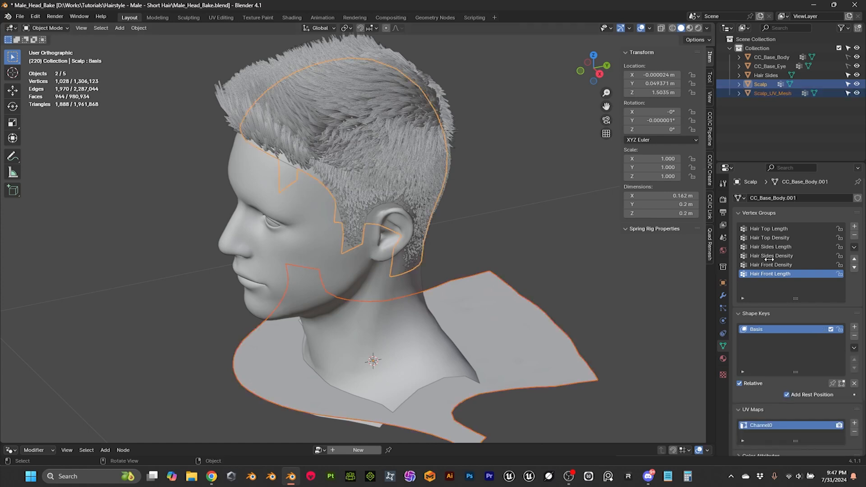
{"action": "left_click", "coordinate": [854, 349]}
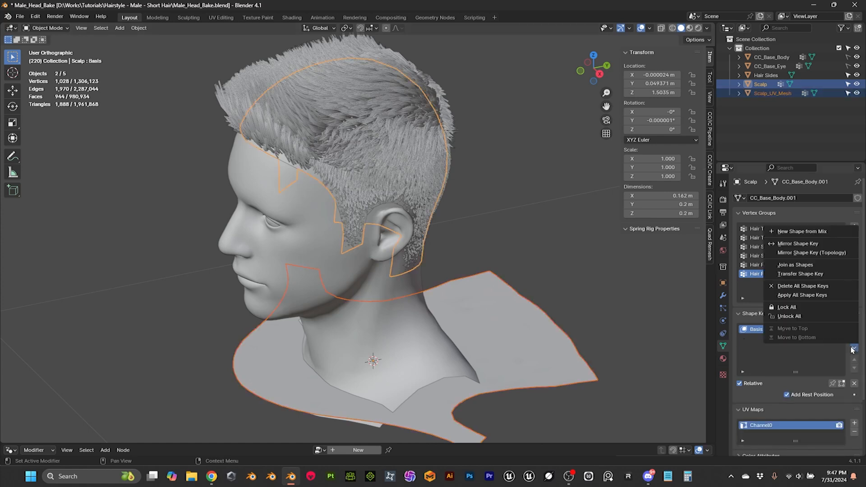
{"action": "left_click", "coordinate": [798, 266]}
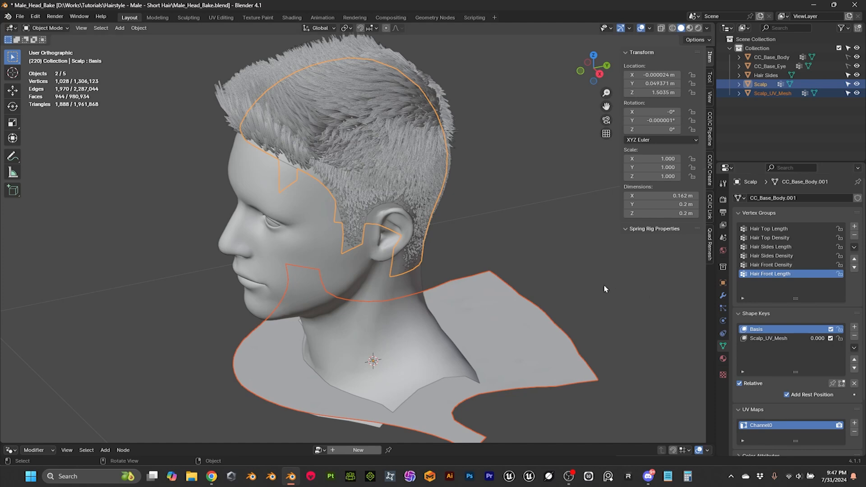
{"action": "left_click", "coordinate": [479, 201]}
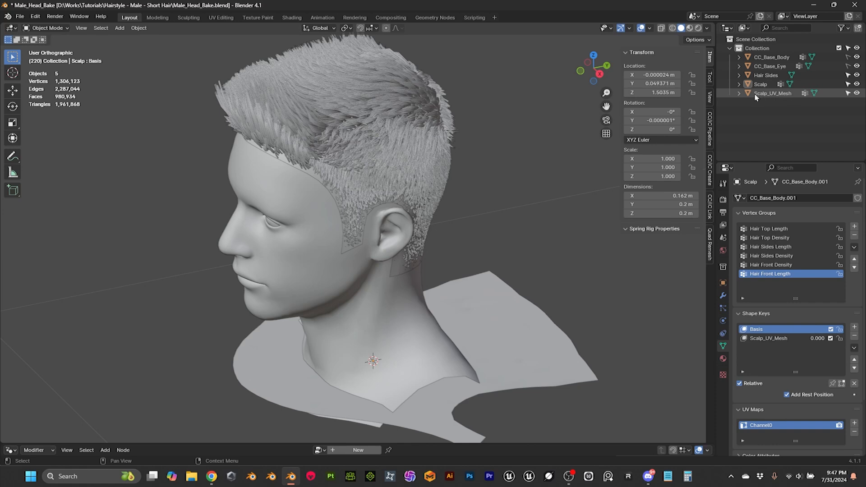
{"action": "left_click", "coordinate": [857, 93]}
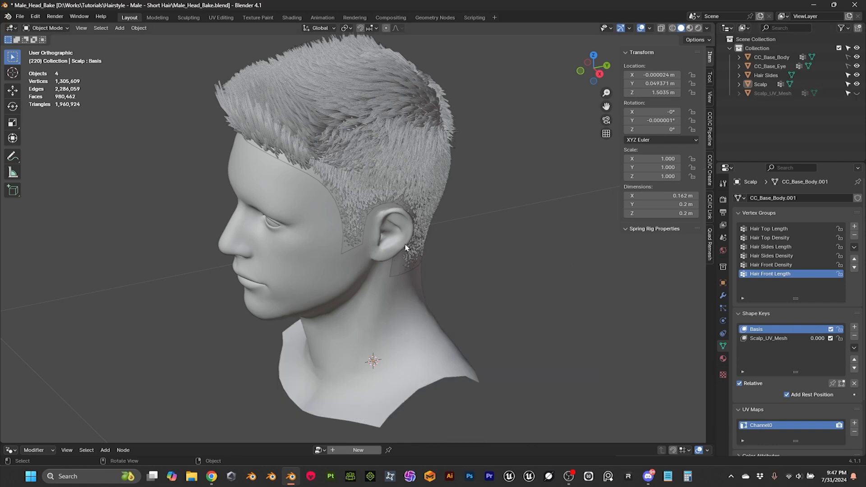
Step: Test the Scalp's Scalp_UV_Mesh shape key by raising its value to 1.000, and return it to 0.000
{"action": "left_click", "coordinate": [316, 177]}
{"action": "left_click", "coordinate": [315, 178]}
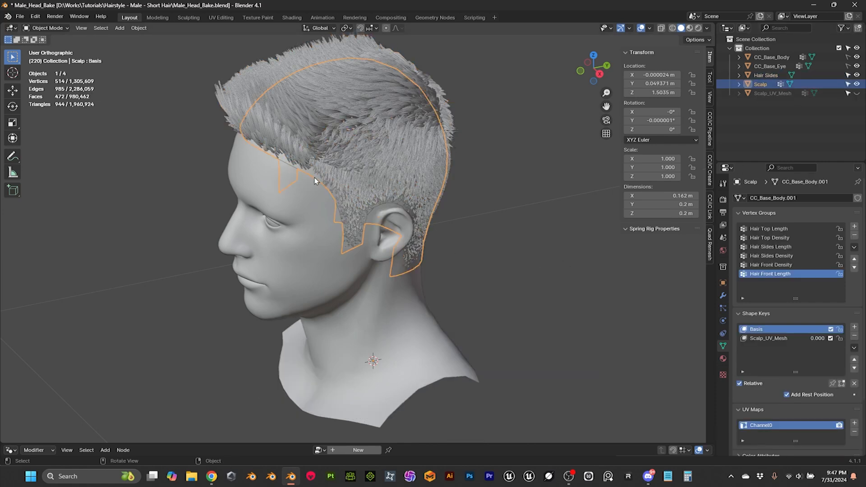
{"action": "left_click", "coordinate": [775, 338]}
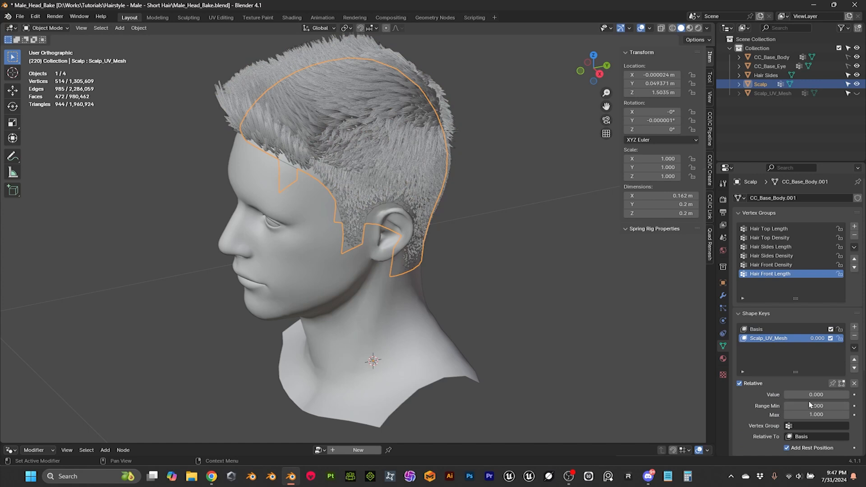
{"action": "left_click_drag", "start_coordinate": [796, 399], "coordinate": [850, 399]}
{"action": "scroll", "coordinate": [602, 340], "scroll_direction": "down", "scroll_amount": 2}
{"action": "middle_click_drag", "start_coordinate": [603, 340], "coordinate": [315, 251]}
{"action": "middle_click_drag", "start_coordinate": [385, 291], "coordinate": [456, 297]}
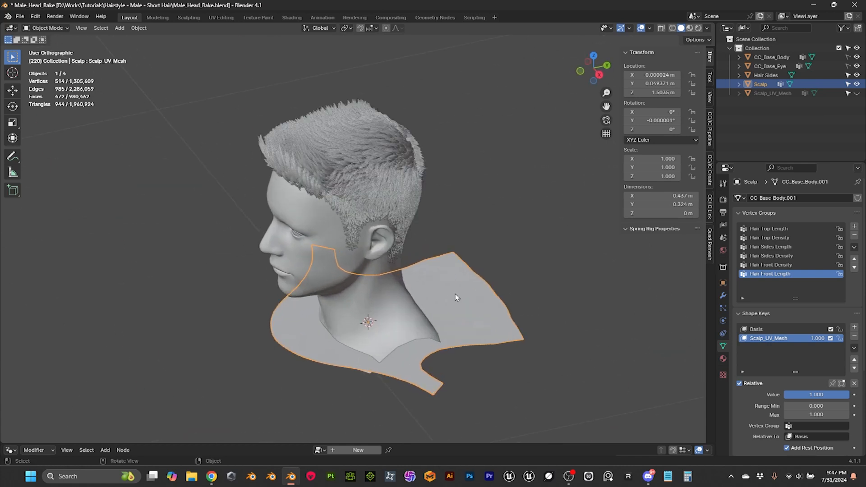
{"action": "middle_click_drag", "start_coordinate": [496, 273], "coordinate": [338, 194]}
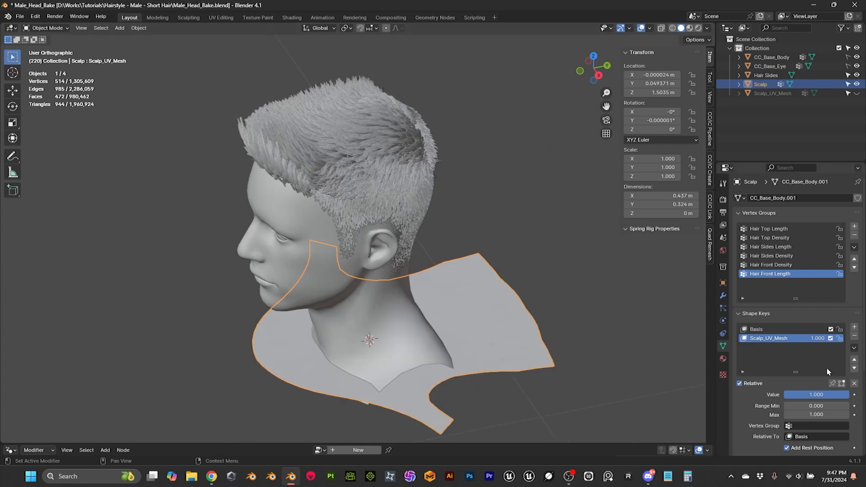
{"action": "left_click_drag", "start_coordinate": [816, 395], "coordinate": [784, 394]}
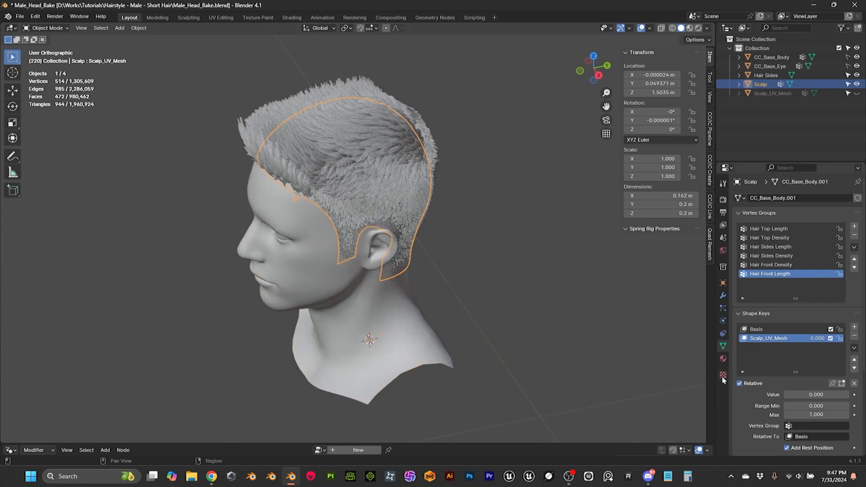
Step: Add a Surface Deform modifier to the Hair Sides mesh
{"action": "middle_click_drag", "start_coordinate": [449, 204], "coordinate": [502, 193]}
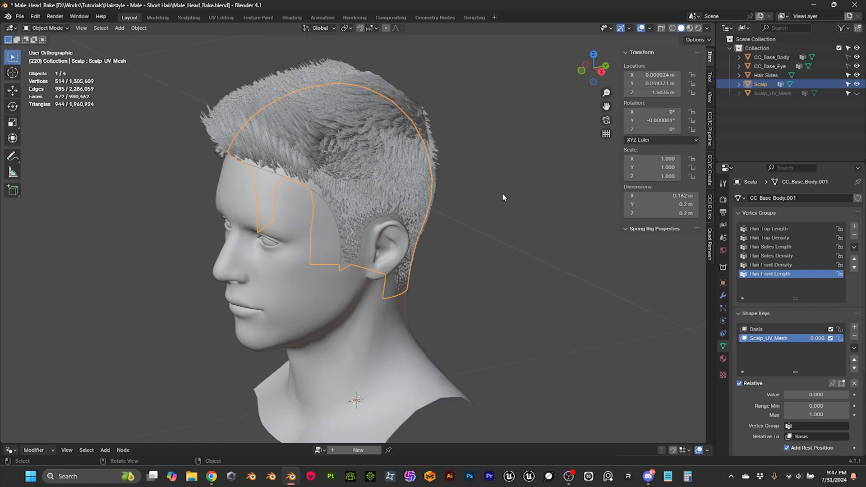
{"action": "left_click", "coordinate": [500, 195]}
{"action": "scroll", "coordinate": [492, 201], "scroll_direction": "up", "scroll_amount": 1}
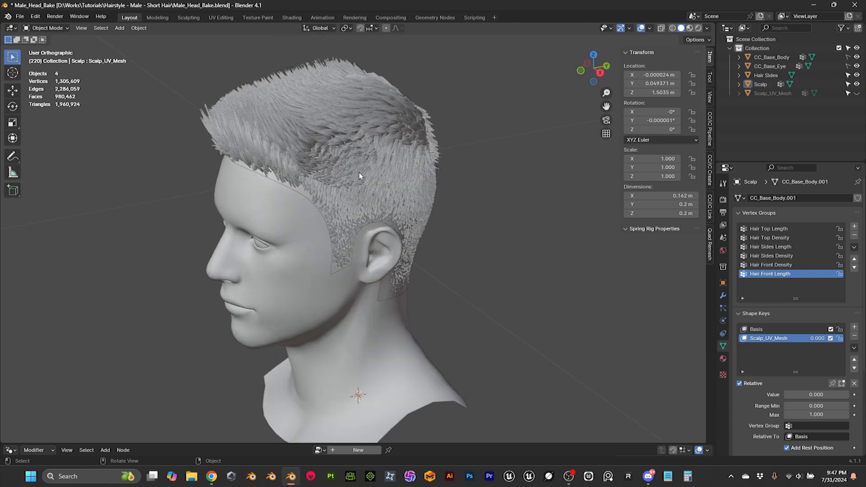
{"action": "left_click", "coordinate": [303, 120]}
{"action": "mouse_move", "coordinate": [303, 120]}
{"action": "middle_mouse_down"}
{"action": "mouse_move", "coordinate": [377, 116]}
{"action": "mouse_move", "coordinate": [345, 111]}
{"action": "mouse_move", "coordinate": [305, 130]}
{"action": "mouse_move", "coordinate": [316, 132]}
{"action": "middle_mouse_up"}
{"action": "left_click", "coordinate": [723, 296]}
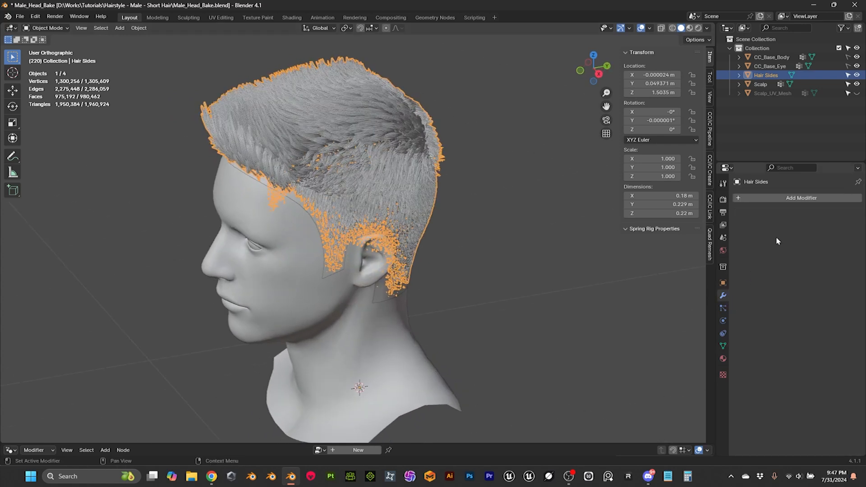
{"action": "left_click", "coordinate": [789, 199]}
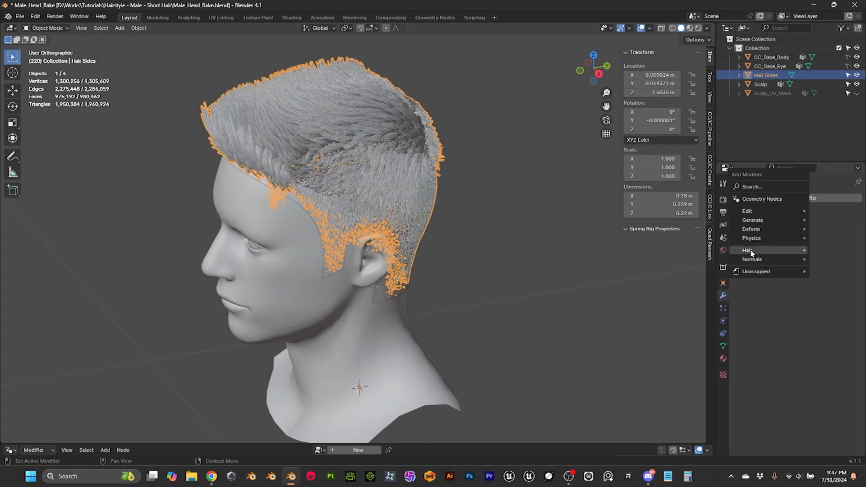
{"action": "mouse_move", "coordinate": [753, 221]}
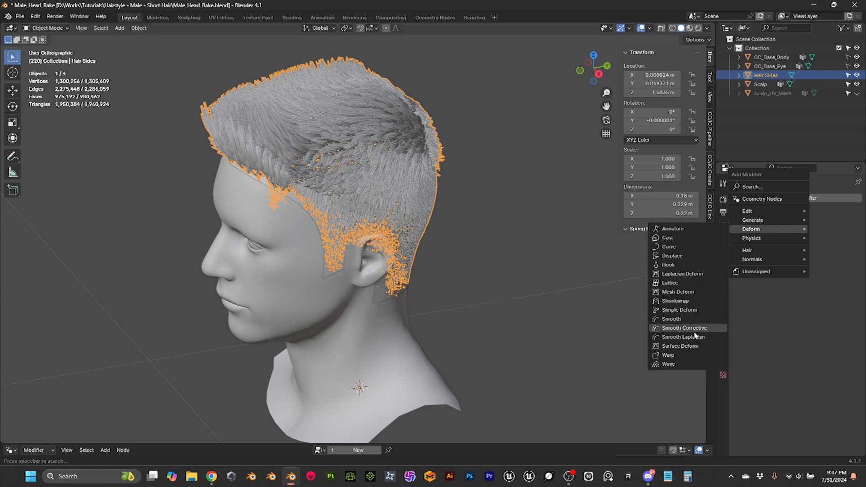
{"action": "left_click", "coordinate": [681, 345]}
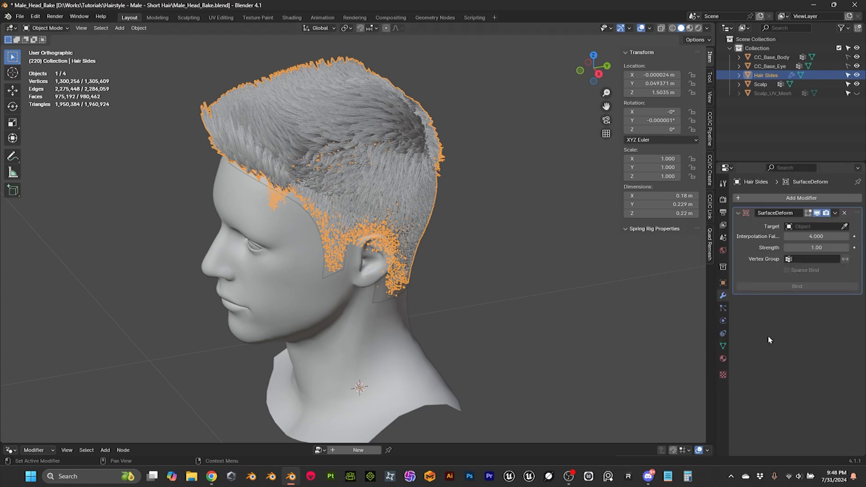
Step: Set the Surface Deform target to Scalp and its interpolation falloff to 16.000
{"action": "left_click", "coordinate": [846, 227]}
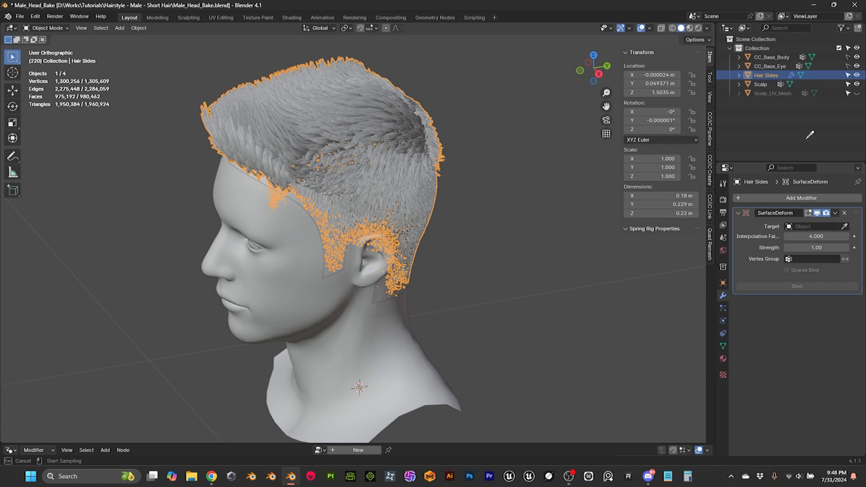
{"action": "left_click", "coordinate": [762, 86]}
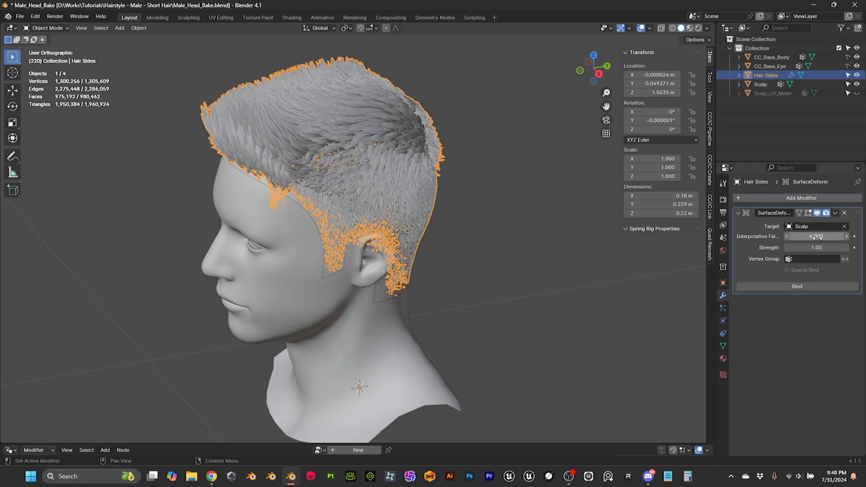
{"action": "left_click_drag", "start_coordinate": [818, 236], "coordinate": [843, 236]}
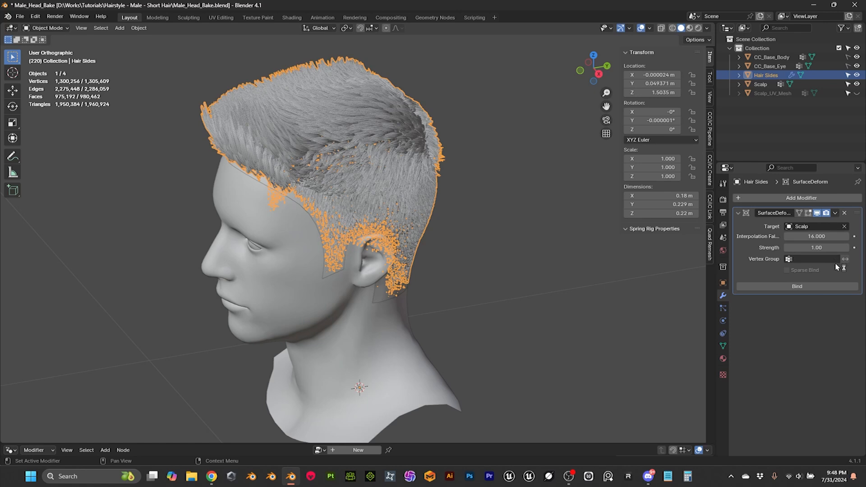
Step: Bind the Hair Sides mesh to the Scalp in its Surface Deform modifier
{"action": "left_click", "coordinate": [807, 289]}
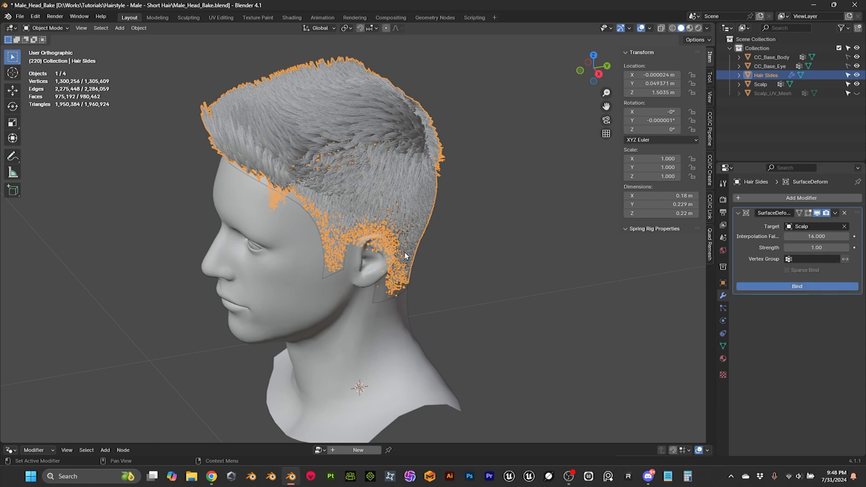
{"action": "scroll", "coordinate": [423, 235], "scroll_direction": "down", "scroll_amount": 3}
{"action": "scroll", "coordinate": [426, 243], "scroll_direction": "up", "scroll_amount": 2}
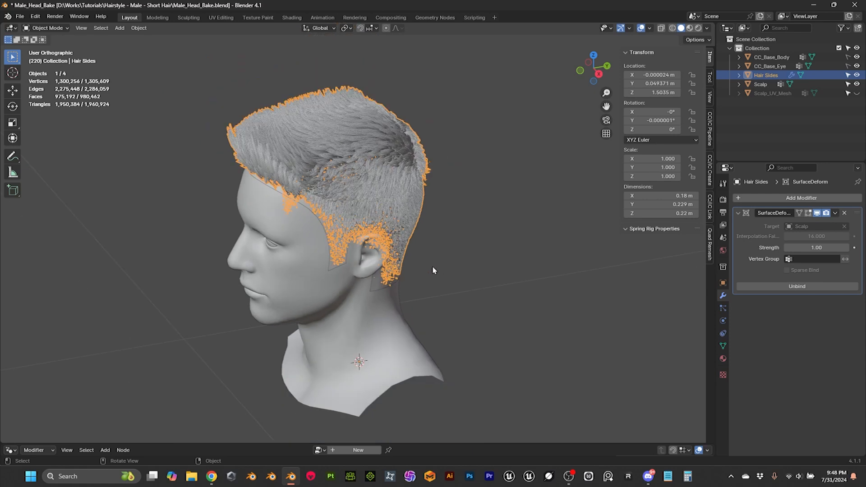
{"action": "scroll", "coordinate": [432, 266], "scroll_direction": "up", "scroll_amount": 1}
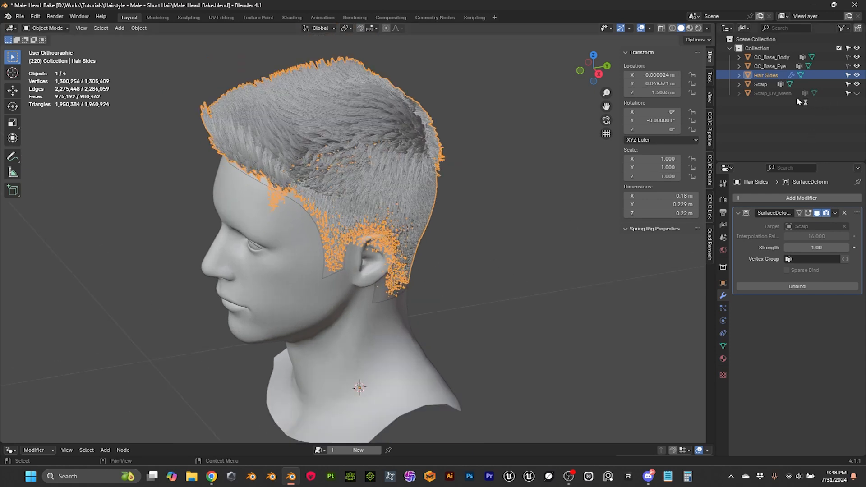
Step: Set the Scalp's Scalp_UV_Mesh shape key value to 1, and hide CC_Base_Body and CC_Base_Eye in the viewport
{"action": "left_click", "coordinate": [761, 85]}
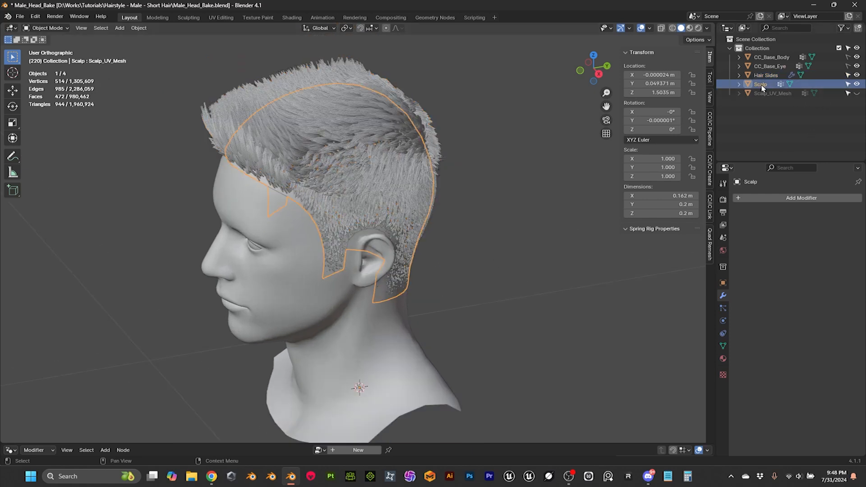
{"action": "left_click", "coordinate": [723, 346]}
{"action": "left_click", "coordinate": [815, 394]}
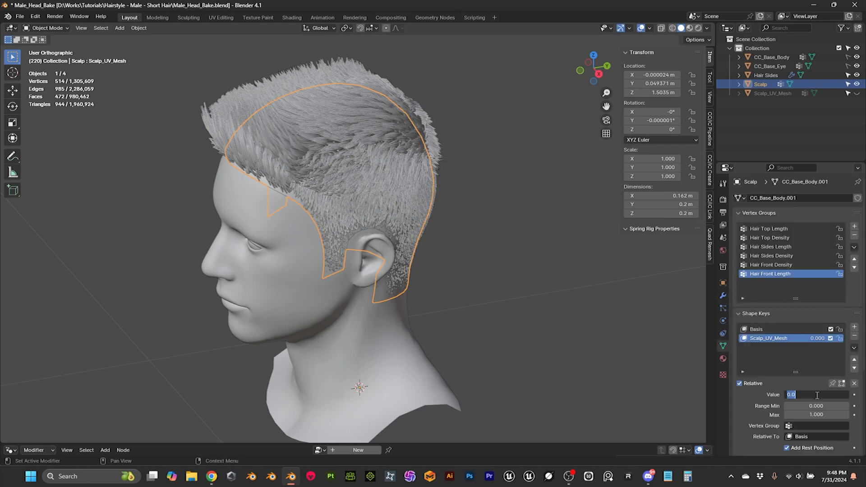
{"action": "type", "text": "1"}
{"action": "key", "text": "Return"}
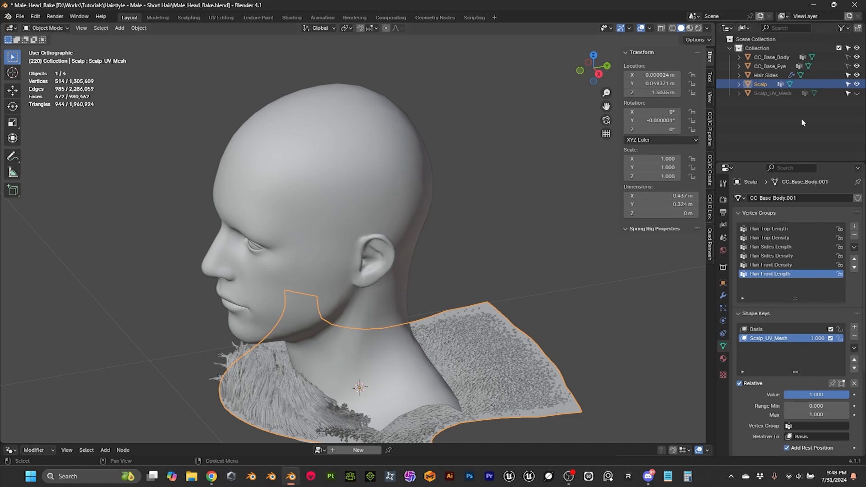
{"action": "left_click", "coordinate": [856, 57]}
{"action": "left_click", "coordinate": [857, 66]}
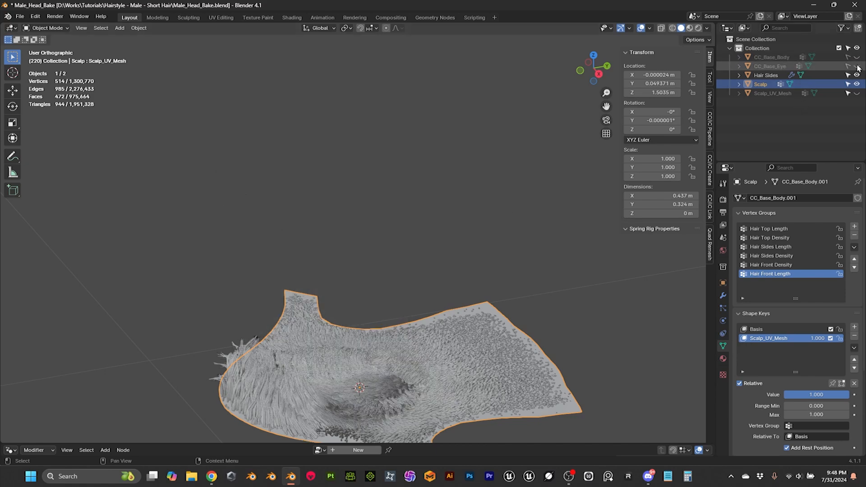
Step: Examine from several angles and up close how the hair strands follow the flattened scalp
{"action": "scroll", "coordinate": [496, 237], "scroll_direction": "down", "scroll_amount": 2}
{"action": "middle_click_drag", "start_coordinate": [458, 282], "coordinate": [439, 329]}
{"action": "left_click", "coordinate": [436, 231]}
{"action": "middle_click_drag", "start_coordinate": [441, 298], "coordinate": [475, 276]}
{"action": "scroll", "coordinate": [454, 351], "scroll_direction": "up", "scroll_amount": 2}
{"action": "middle_click_drag", "start_coordinate": [454, 350], "coordinate": [453, 192], "text": "shift"}
{"action": "scroll", "coordinate": [435, 251], "scroll_direction": "up", "scroll_amount": 4}
{"action": "middle_click_drag", "start_coordinate": [412, 311], "coordinate": [270, 353]}
{"action": "scroll", "coordinate": [271, 353], "scroll_direction": "down", "scroll_amount": 8}
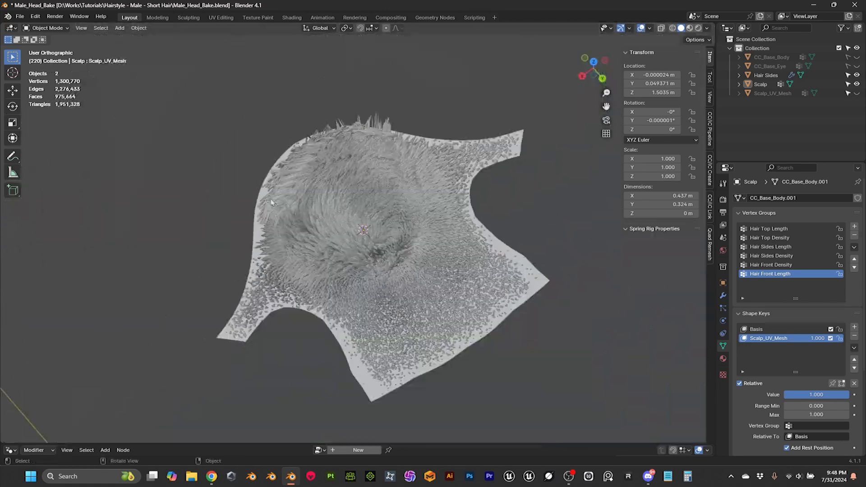
{"action": "middle_click_drag", "start_coordinate": [379, 259], "coordinate": [429, 230]}
{"action": "scroll", "coordinate": [429, 230], "scroll_direction": "up", "scroll_amount": 3}
{"action": "middle_click_drag", "start_coordinate": [372, 235], "coordinate": [379, 197]}
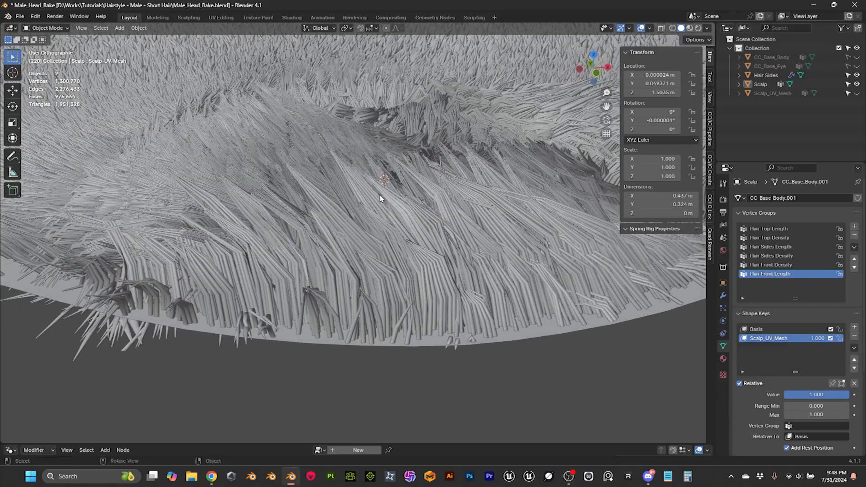
{"action": "middle_click_drag", "start_coordinate": [460, 268], "coordinate": [328, 193]}
{"action": "scroll", "coordinate": [464, 244], "scroll_direction": "up", "scroll_amount": 2}
{"action": "scroll", "coordinate": [404, 281], "scroll_direction": "down", "scroll_amount": 3}
{"action": "scroll", "coordinate": [302, 192], "scroll_direction": "up", "scroll_amount": 2}
{"action": "middle_click_drag", "start_coordinate": [361, 159], "coordinate": [323, 184]}
{"action": "middle_click_drag", "start_coordinate": [329, 110], "coordinate": [270, 228]}
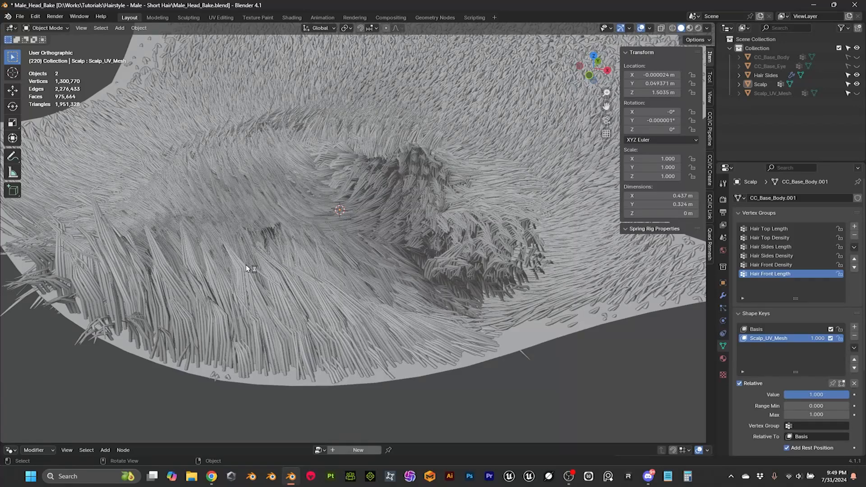
{"action": "scroll", "coordinate": [278, 267], "scroll_direction": "up", "scroll_amount": 3}
{"action": "middle_click_drag", "start_coordinate": [277, 267], "coordinate": [297, 237]}
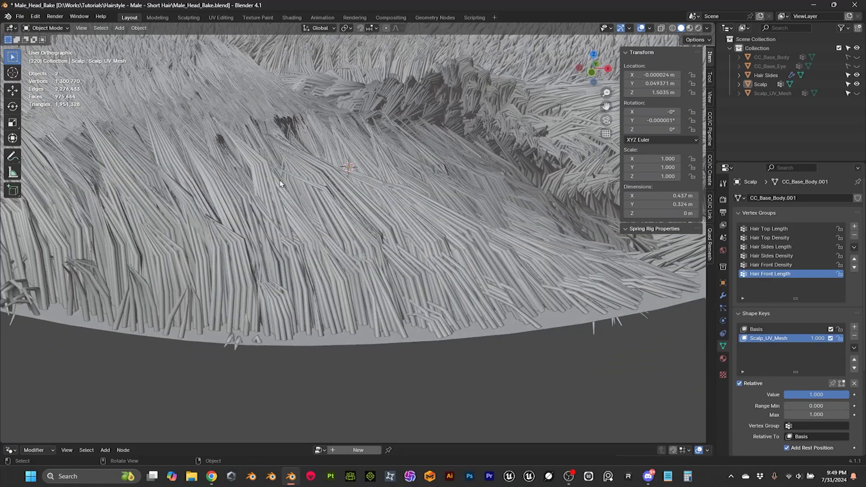
{"action": "middle_click_drag", "start_coordinate": [280, 183], "coordinate": [315, 202]}
{"action": "scroll", "coordinate": [315, 203], "scroll_direction": "down", "scroll_amount": 2}
Step: Save the Male_Head_Bake.blend file
{"action": "left_click", "coordinate": [340, 205]}
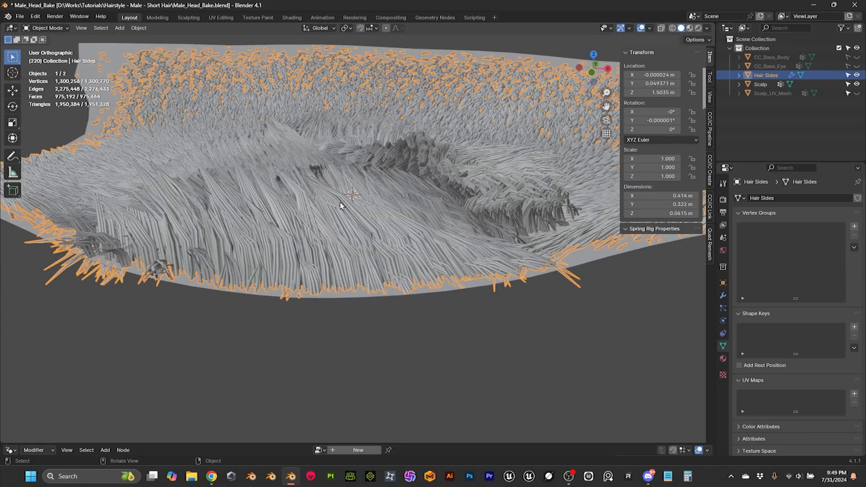
{"action": "key", "text": "ctrl"}
{"action": "key", "text": "ctrl+s"}
{"action": "scroll", "coordinate": [408, 329], "scroll_direction": "down", "scroll_amount": 2}
{"action": "left_click", "coordinate": [394, 329]}
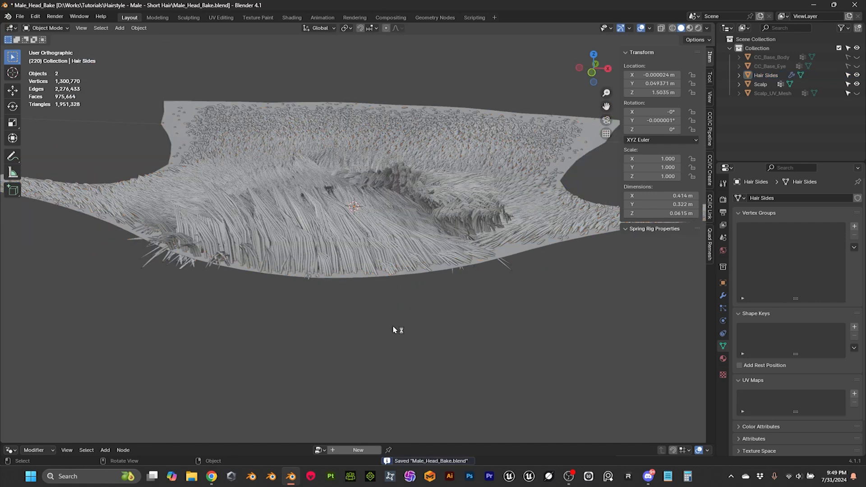
Step: Apply the Surface Deform modifier on the Hair Sides mesh
{"action": "left_click", "coordinate": [369, 246]}
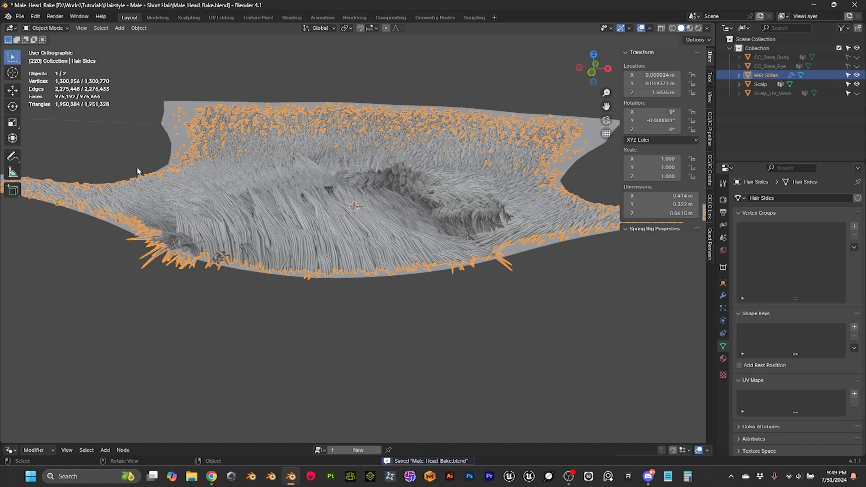
{"action": "left_click", "coordinate": [85, 131]}
{"action": "left_click", "coordinate": [268, 221]}
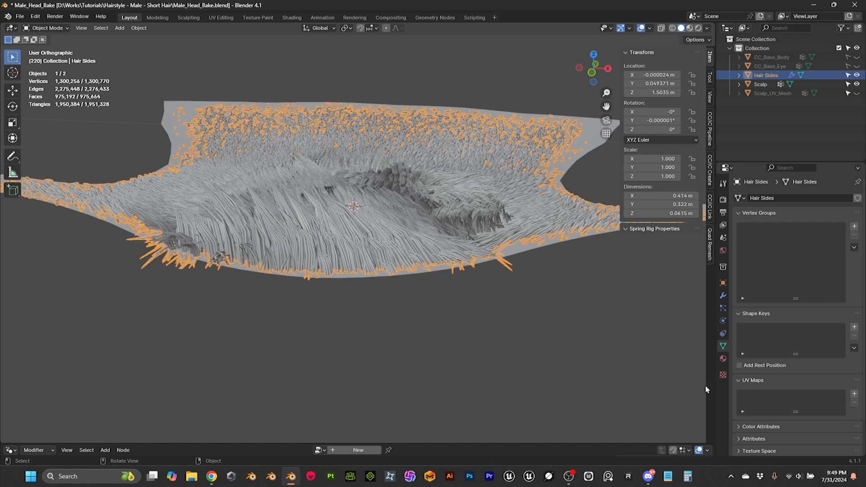
{"action": "left_click", "coordinate": [723, 296]}
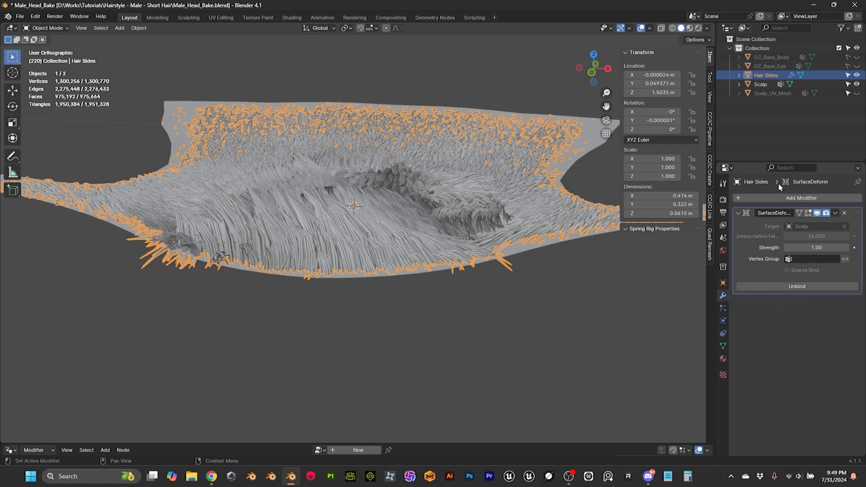
{"action": "middle_click_drag", "start_coordinate": [445, 200], "coordinate": [396, 221]}
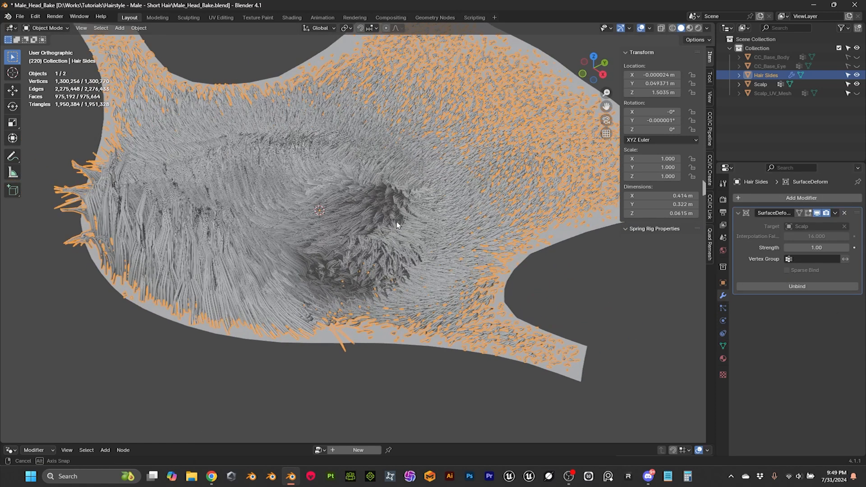
{"action": "left_click", "coordinate": [835, 215]}
{"action": "left_click", "coordinate": [812, 227]}
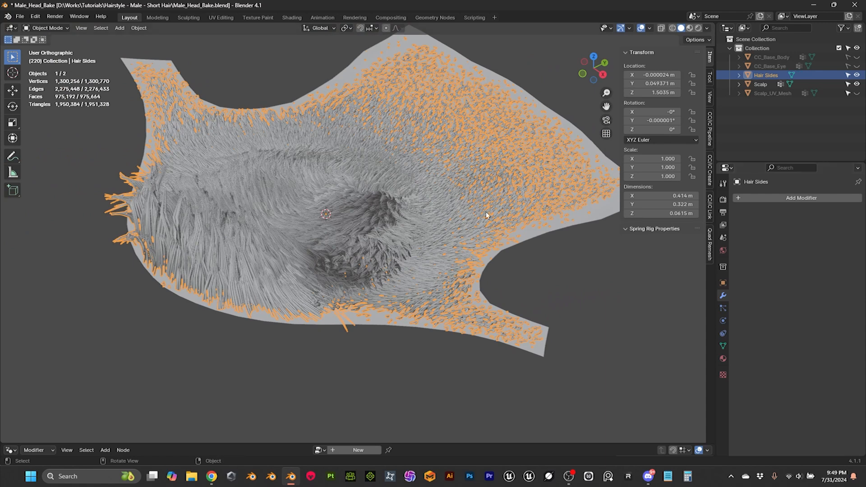
Step: Add a Catmull-Clark Subdivision modifier to the Hair Sides mesh, and check the smoothed strands
{"action": "left_click", "coordinate": [188, 303]}
{"action": "left_click", "coordinate": [254, 239]}
{"action": "left_click", "coordinate": [807, 199]}
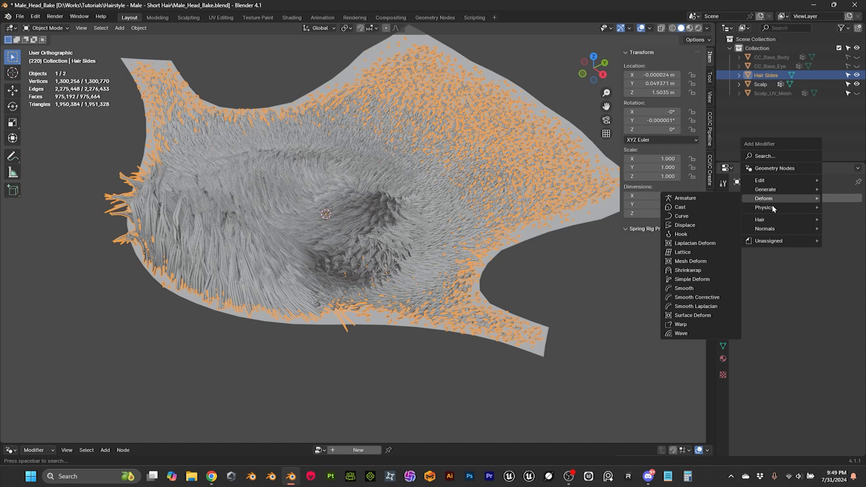
{"action": "mouse_move", "coordinate": [768, 190]}
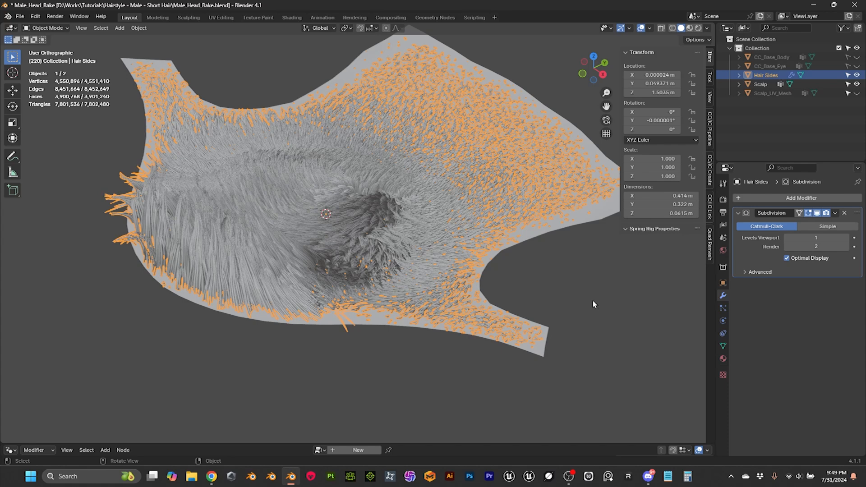
{"action": "middle_click_drag", "start_coordinate": [290, 282], "coordinate": [360, 313]}
{"action": "scroll", "coordinate": [300, 336], "scroll_direction": "up", "scroll_amount": 4}
{"action": "scroll", "coordinate": [320, 323], "scroll_direction": "down", "scroll_amount": 4}
{"action": "left_click", "coordinate": [356, 323]}
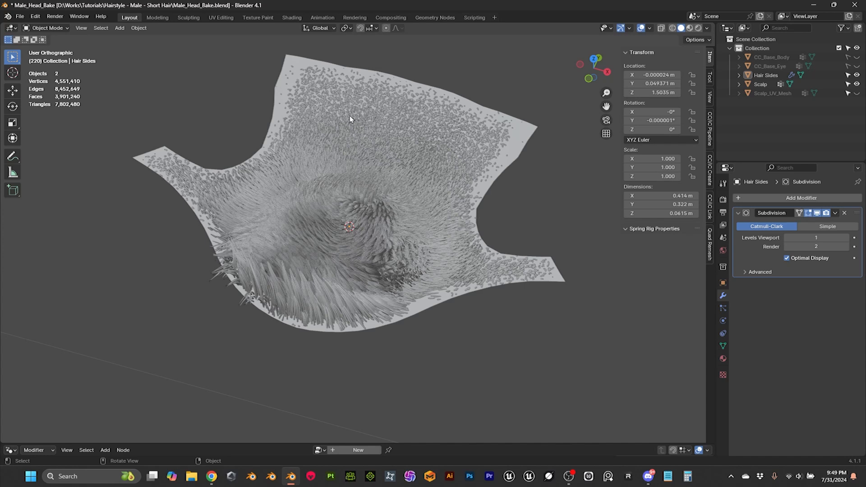
Step: Start an FBX export of the Scalp into the Scalp folder, limited to selected objects and the Mesh object type
{"action": "left_click", "coordinate": [304, 58]}
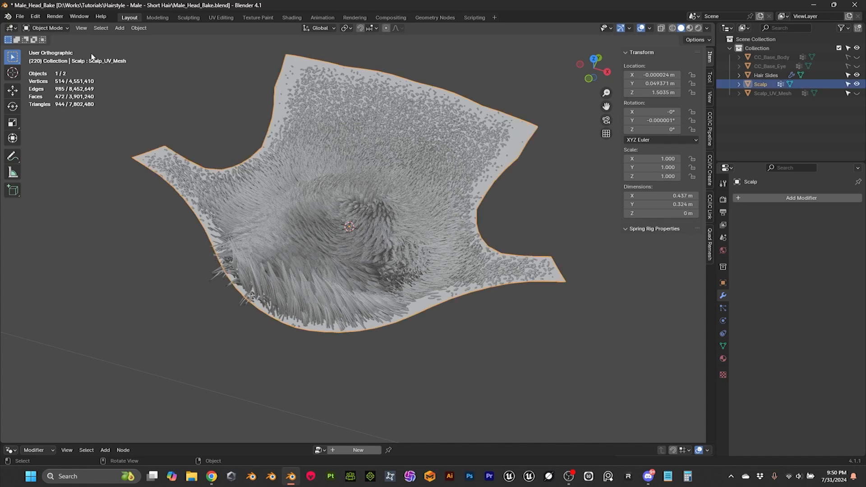
{"action": "left_click", "coordinate": [58, 29]}
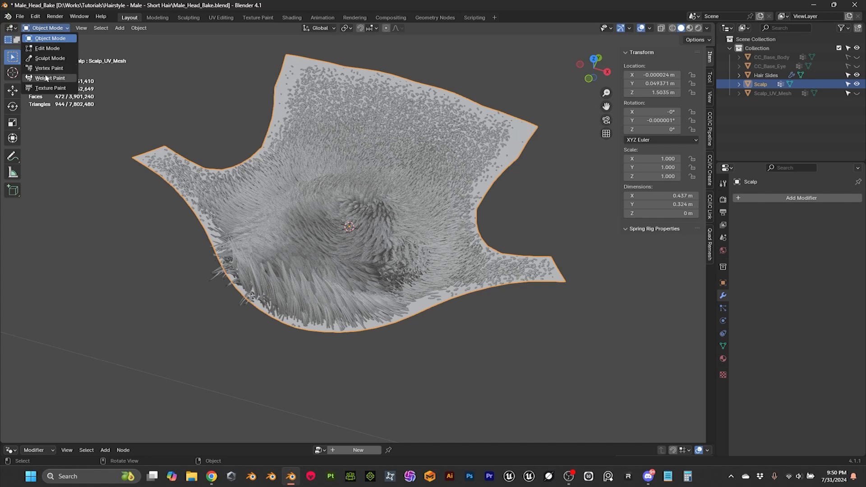
{"action": "left_click", "coordinate": [20, 17]}
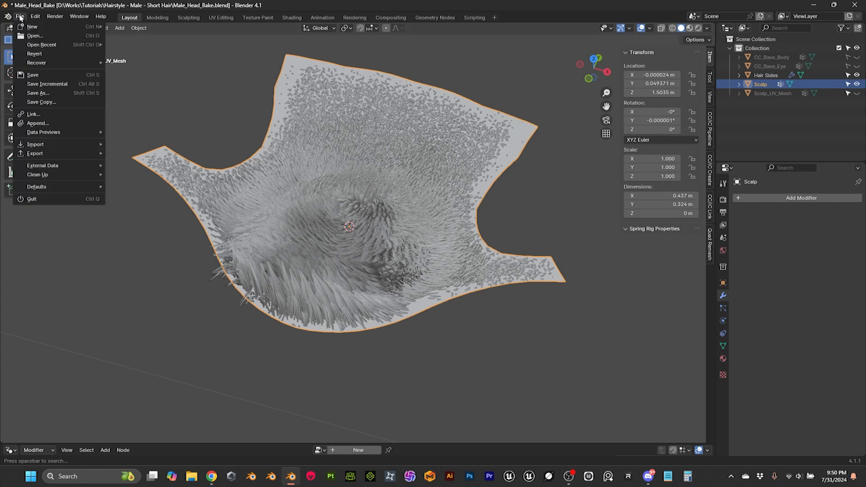
{"action": "mouse_move", "coordinate": [35, 153]}
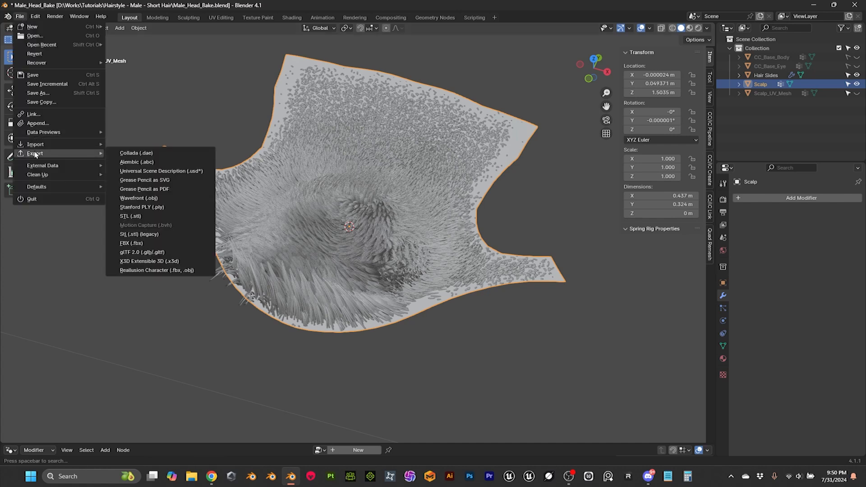
{"action": "left_click", "coordinate": [131, 243]}
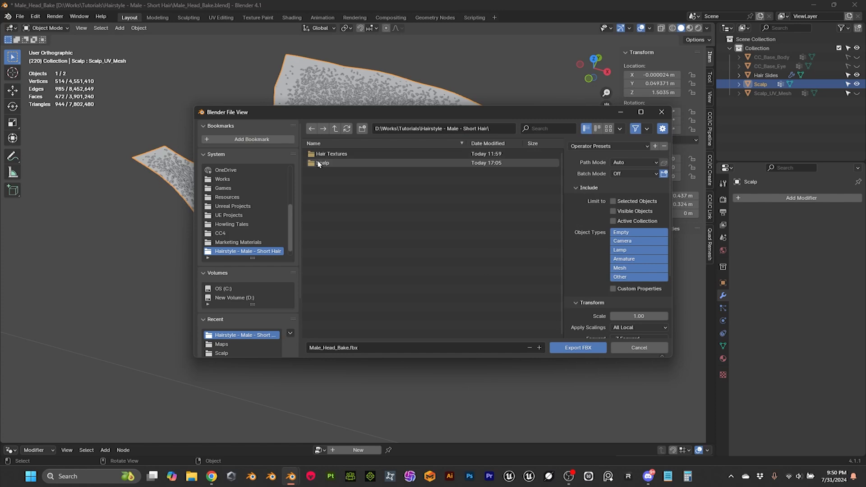
{"action": "double_click", "coordinate": [351, 162]}
{"action": "left_click", "coordinate": [329, 173]}
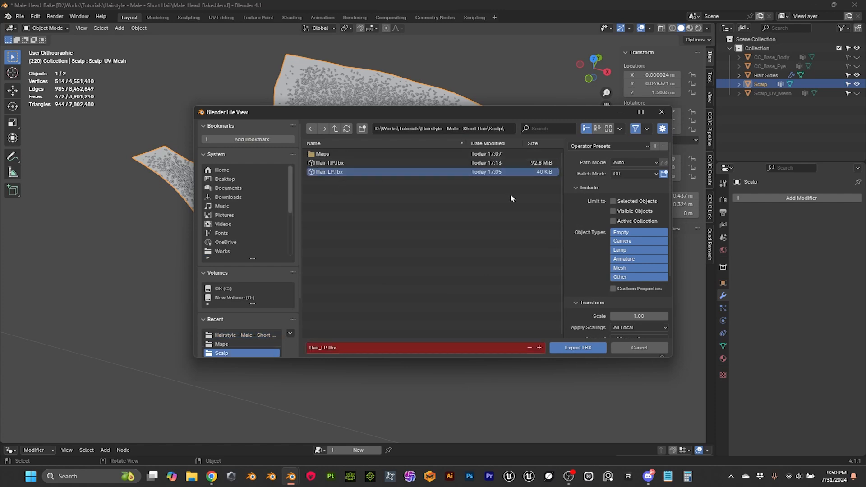
{"action": "left_click", "coordinate": [625, 269]}
Step: Delete the old Hair_HP.fbx and Hair_LP.fbx files from the Scalp export folder
{"action": "left_click", "coordinate": [336, 164]}
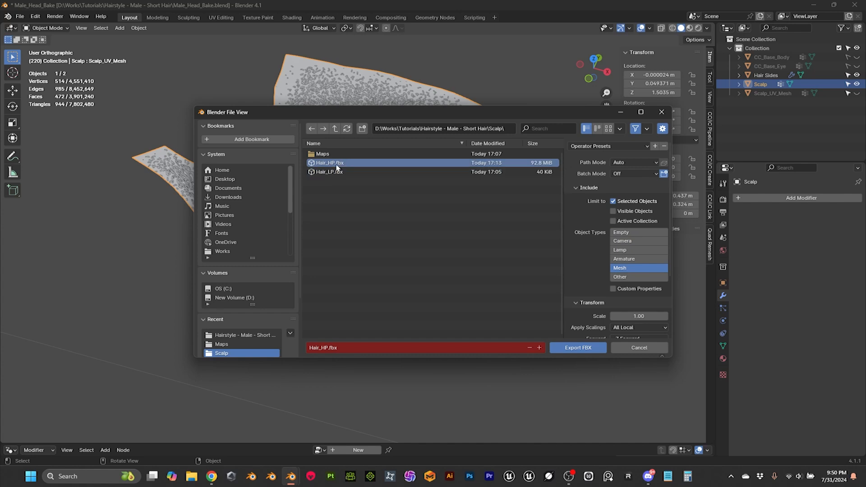
{"action": "right_click", "coordinate": [336, 168]}
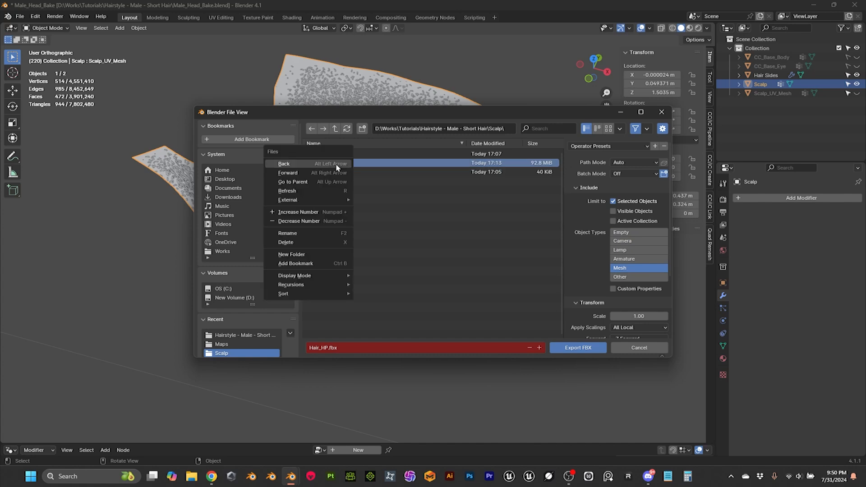
{"action": "left_click", "coordinate": [294, 242]}
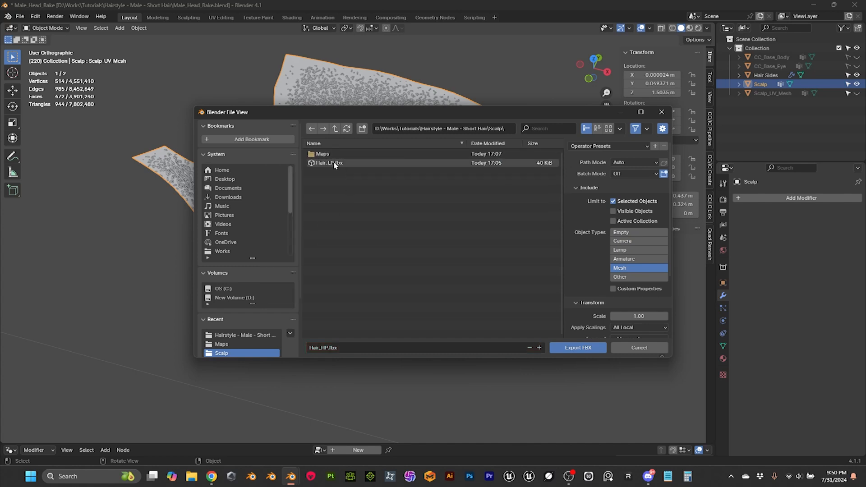
{"action": "right_click", "coordinate": [334, 166]}
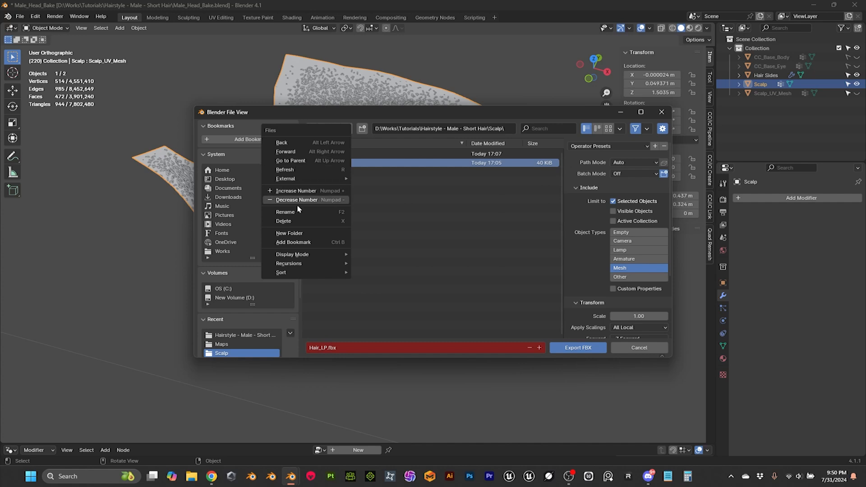
{"action": "left_click", "coordinate": [292, 221]}
Step: Name the export file Scalp_LP.fbx and export the flattened Scalp
{"action": "left_click", "coordinate": [359, 348]}
{"action": "left_click_drag", "start_coordinate": [321, 347], "coordinate": [310, 349]}
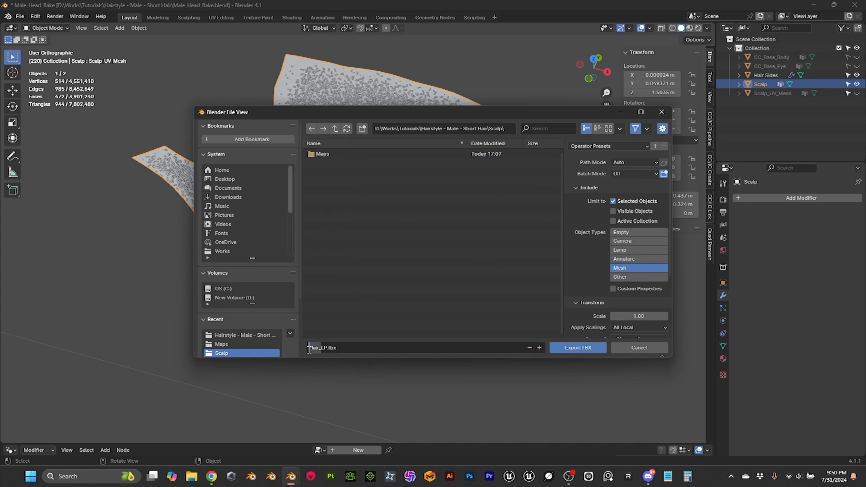
{"action": "key", "text": "Caps_Lock"}
{"action": "type", "text": "S"}
{"action": "key", "text": "Caps_Lock"}
{"action": "type", "text": "calp"}
{"action": "left_click", "coordinate": [575, 349]}
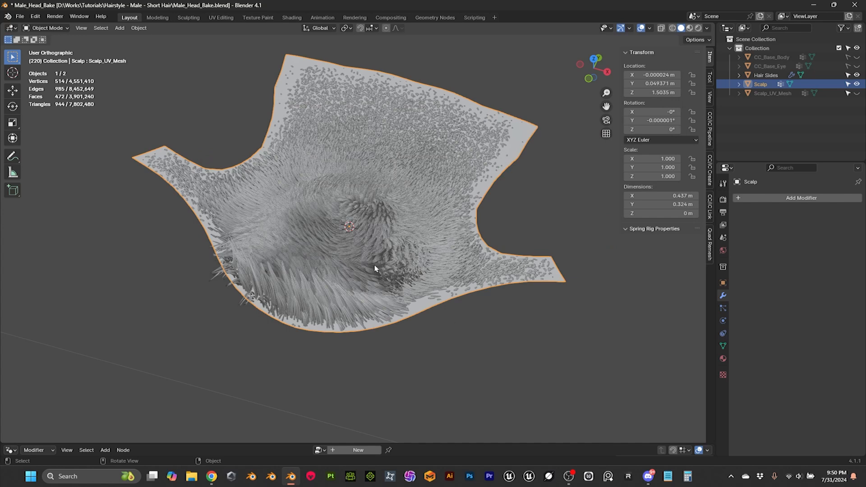
Step: Export the Hair Sides mesh as an FBX into the Scalp folder, naming the file Scalp_HP.fbx
{"action": "left_click", "coordinate": [339, 269]}
{"action": "left_click", "coordinate": [20, 16]}
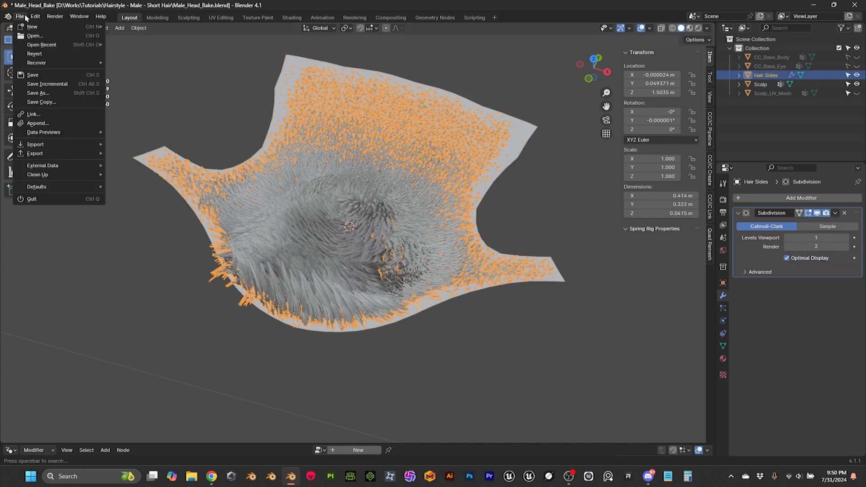
{"action": "mouse_move", "coordinate": [40, 153]}
{"action": "left_click", "coordinate": [141, 244]}
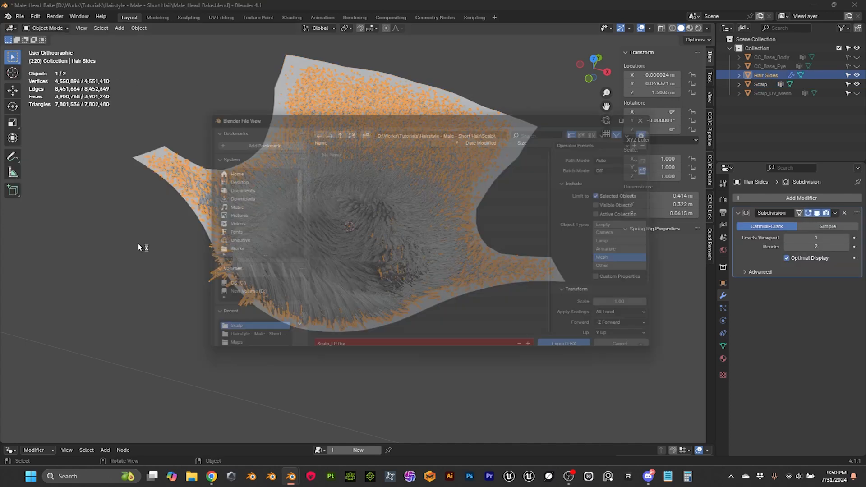
{"action": "left_click", "coordinate": [334, 163]}
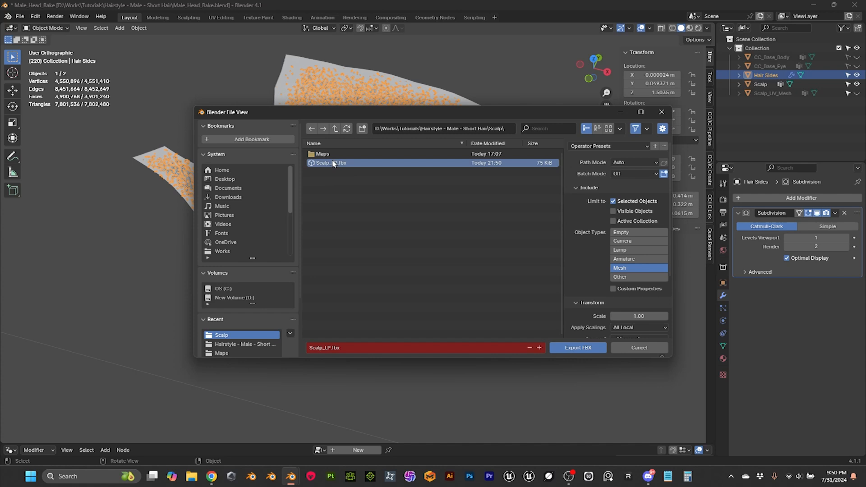
{"action": "left_click", "coordinate": [330, 346]}
{"action": "left_click", "coordinate": [328, 348]}
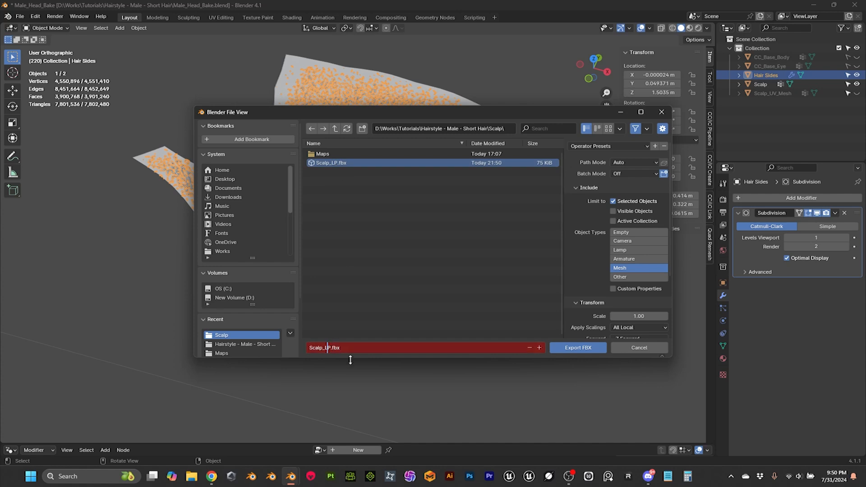
{"action": "type", "text": "H"}
{"action": "left_click", "coordinate": [581, 349]}
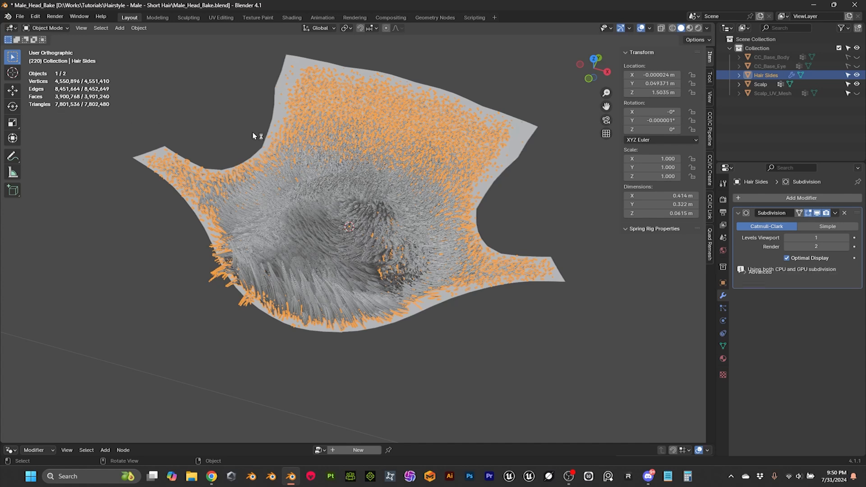
{"action": "scroll", "coordinate": [266, 149], "scroll_direction": "down", "scroll_amount": 5}
{"action": "scroll", "coordinate": [277, 162], "scroll_direction": "up", "scroll_amount": 4}
{"action": "middle_click_drag", "start_coordinate": [357, 169], "coordinate": [188, 290]}
{"action": "left_click", "coordinate": [188, 290]}
{"action": "middle_click_drag", "start_coordinate": [190, 249], "coordinate": [351, 418]}
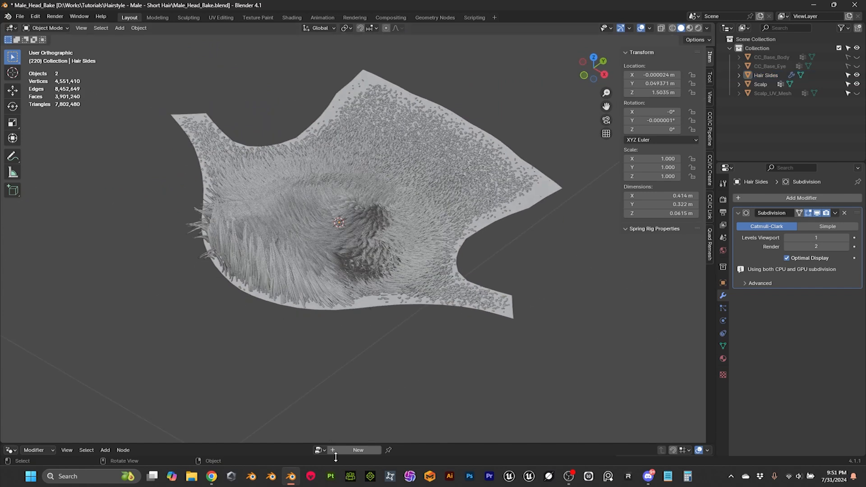
Step: Switch to Marmoset Toolbag without loading the autosaved scene, and dismiss its news window
{"action": "left_click", "coordinate": [315, 479]}
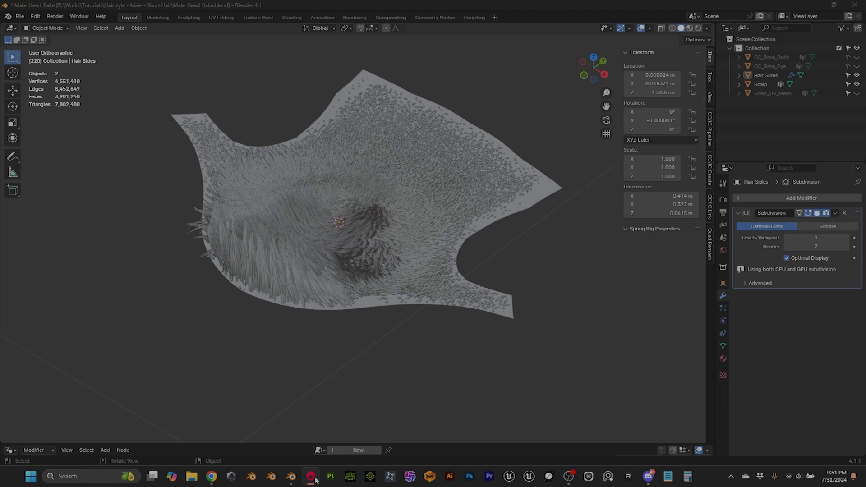
{"action": "left_click", "coordinate": [315, 479]}
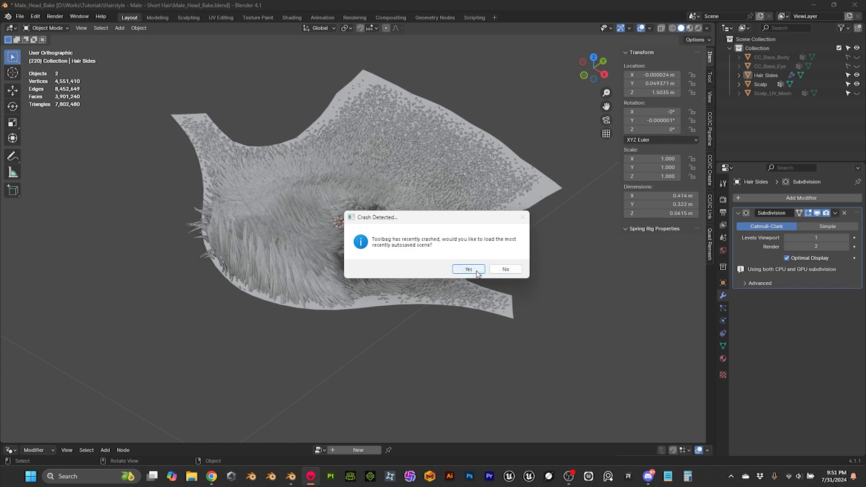
{"action": "left_click", "coordinate": [501, 271]}
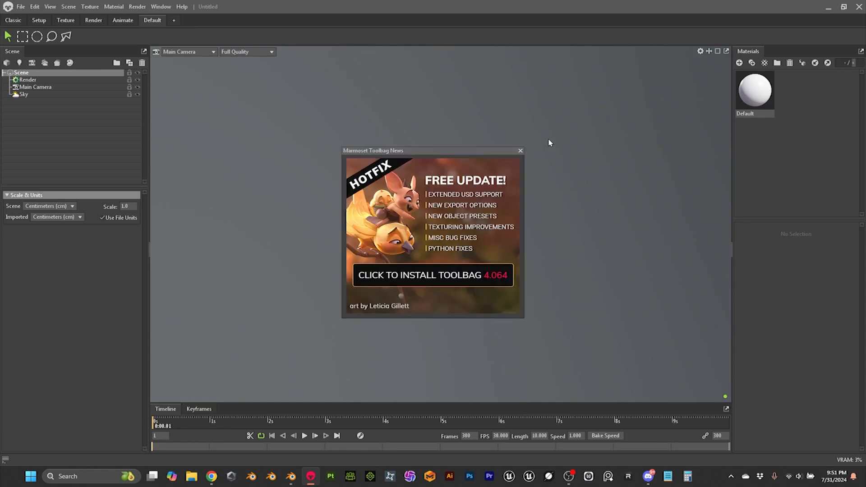
{"action": "left_click", "coordinate": [520, 150]}
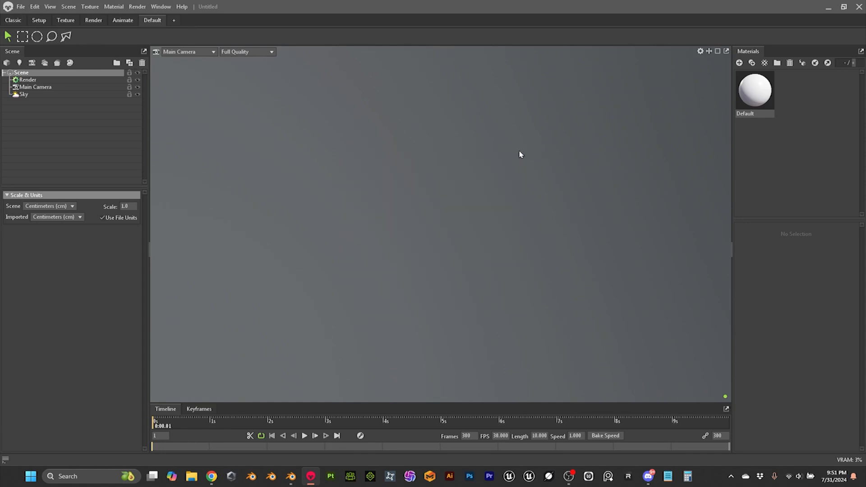
Step: Open the recent Baker.tbscene scene from the Scalp/Maps folder
{"action": "left_click", "coordinate": [20, 6]}
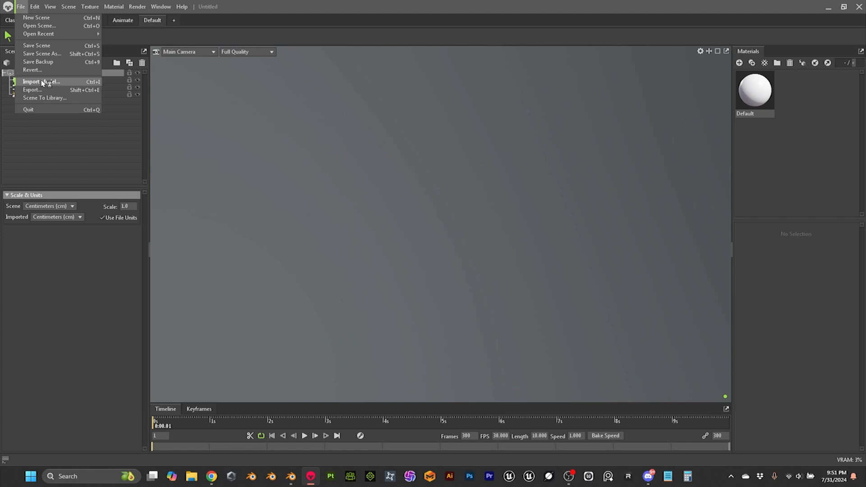
{"action": "left_click", "coordinate": [59, 80]}
{"action": "mouse_move", "coordinate": [48, 35]}
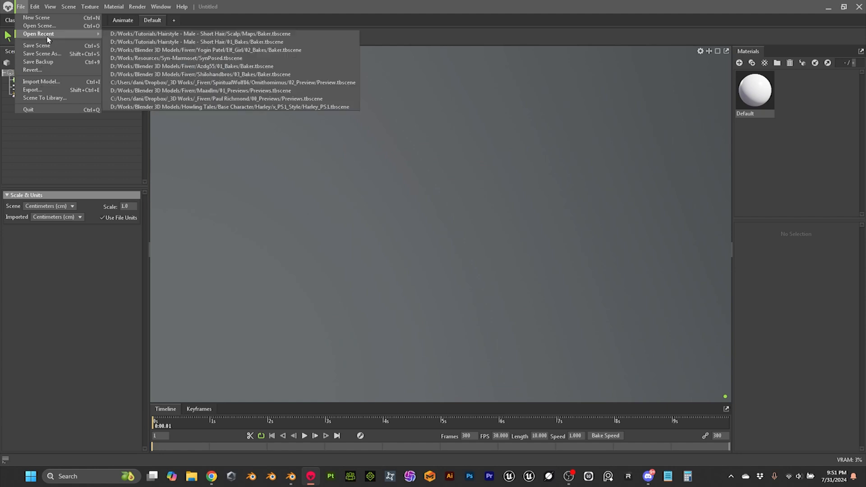
{"action": "left_click", "coordinate": [248, 34]}
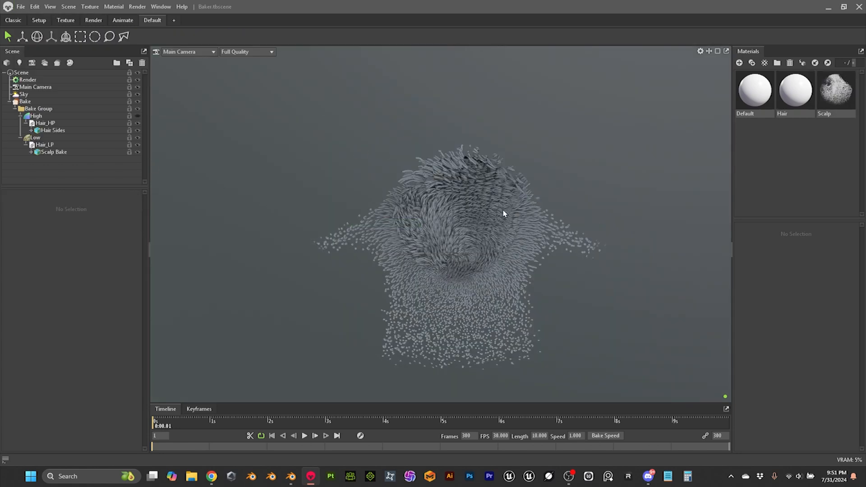
{"action": "left_click_drag", "start_coordinate": [405, 250], "coordinate": [572, 197]}
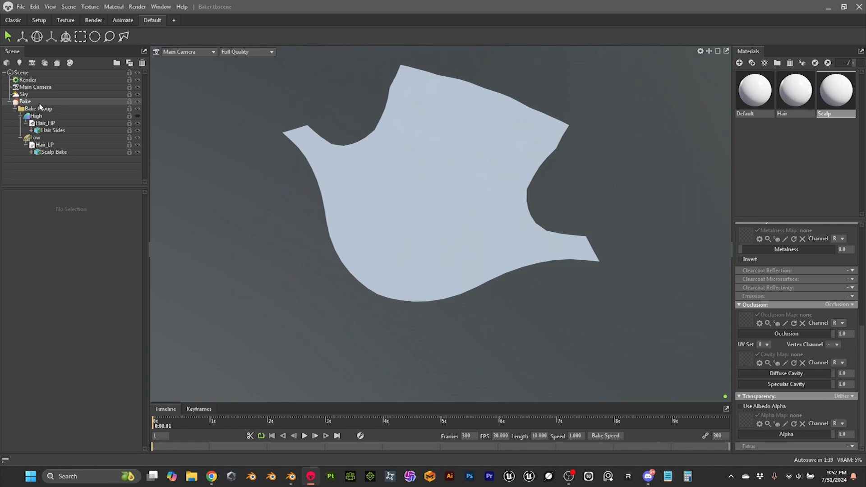
Step: Show only the high-poly hair mesh of the Bake object
{"action": "left_click", "coordinate": [38, 102]}
{"action": "left_click", "coordinate": [80, 197]}
{"action": "scroll", "coordinate": [502, 249], "scroll_direction": "down", "scroll_amount": 1}
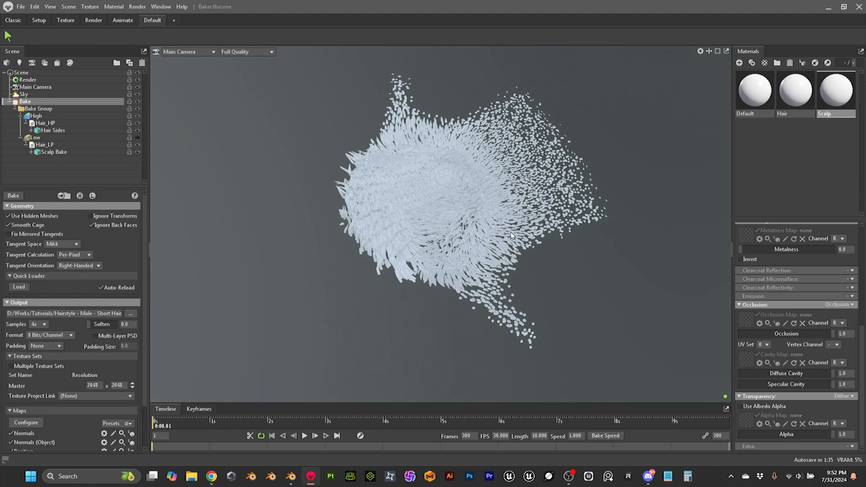
{"action": "scroll", "coordinate": [517, 231], "scroll_direction": "up", "scroll_amount": 2}
Step: Assign the Default material to the Hair Sides mesh and set its albedo color to red
{"action": "left_click", "coordinate": [425, 178]}
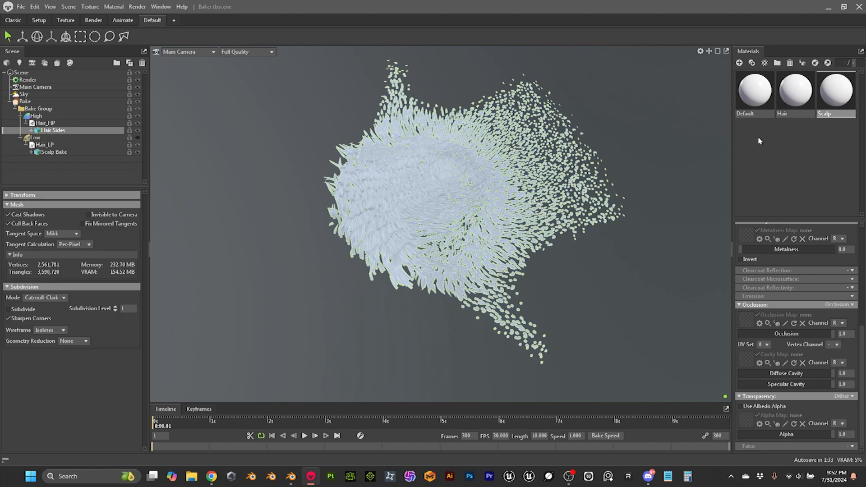
{"action": "left_click_drag", "start_coordinate": [758, 94], "coordinate": [417, 191]}
{"action": "left_click", "coordinate": [821, 252]}
{"action": "left_click", "coordinate": [538, 178]}
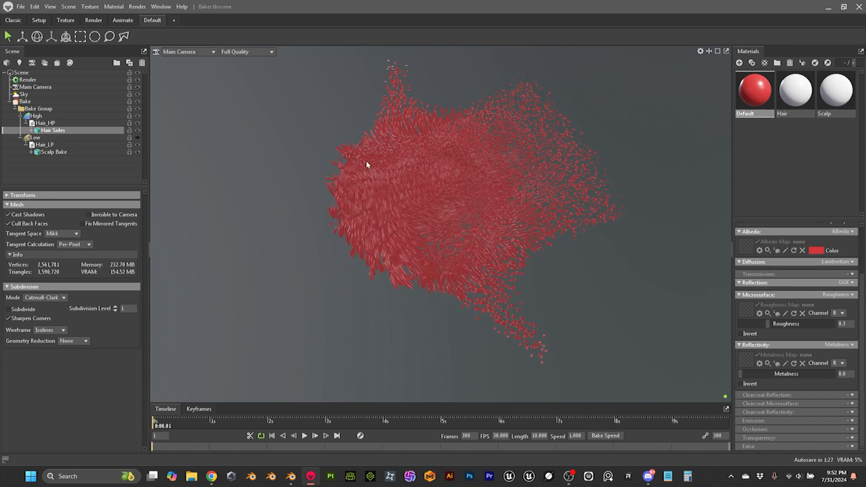
Step: Hide the Bake object's high-poly hair and show its low-poly scalp mesh
{"action": "left_click", "coordinate": [49, 102]}
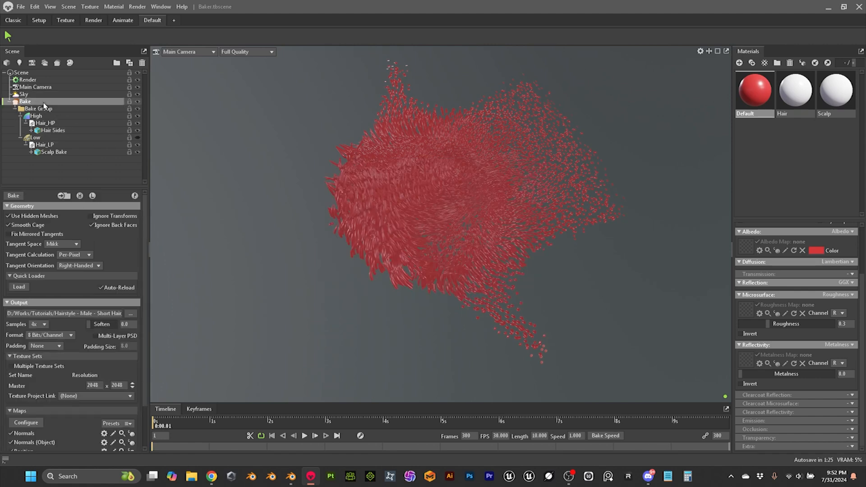
{"action": "left_click", "coordinate": [79, 195]}
{"action": "left_click", "coordinate": [92, 195]}
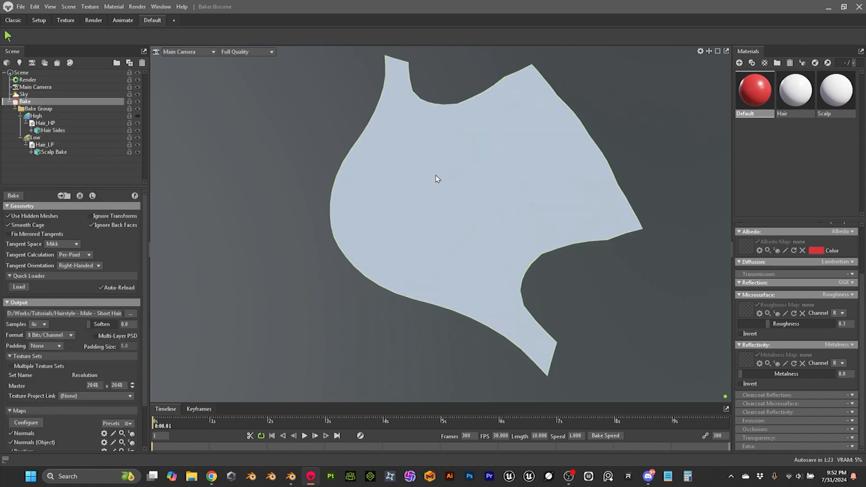
{"action": "left_click_drag", "start_coordinate": [438, 183], "coordinate": [418, 194]}
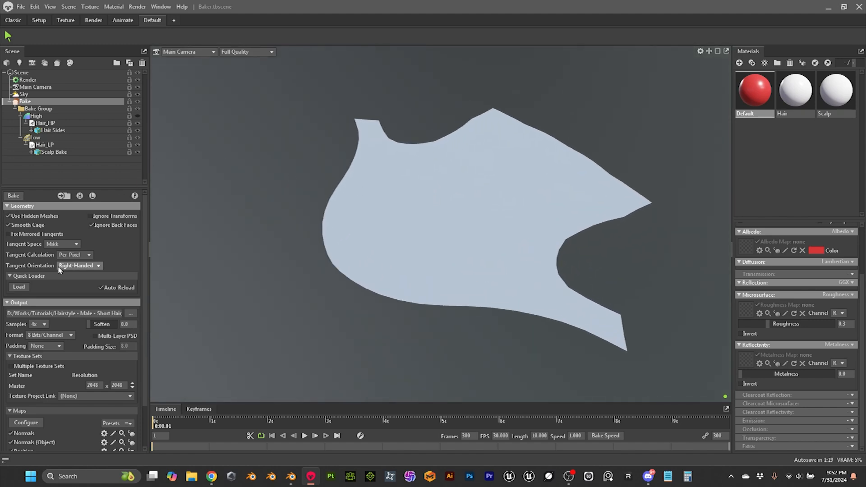
Step: Review the enabled map list, and bake the high-poly hair onto the low-poly scalp
{"action": "scroll", "coordinate": [61, 276], "scroll_direction": "down", "scroll_amount": 2}
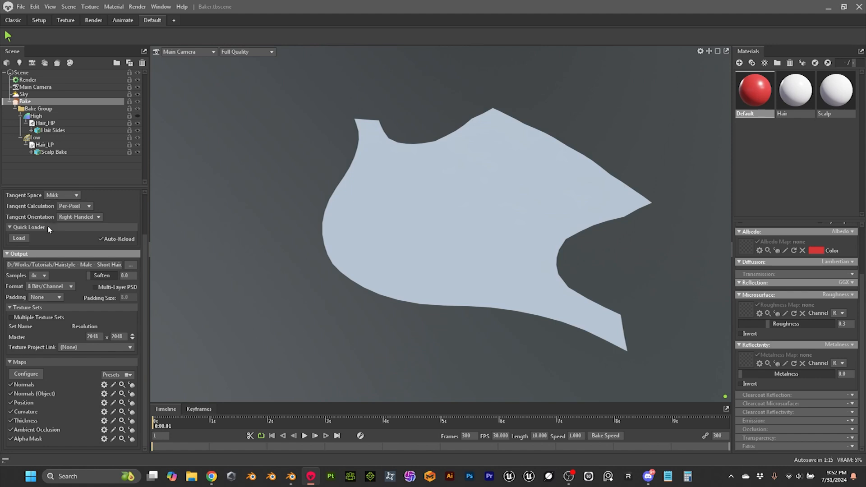
{"action": "scroll", "coordinate": [49, 228], "scroll_direction": "up", "scroll_amount": 2}
{"action": "left_click", "coordinate": [13, 195]}
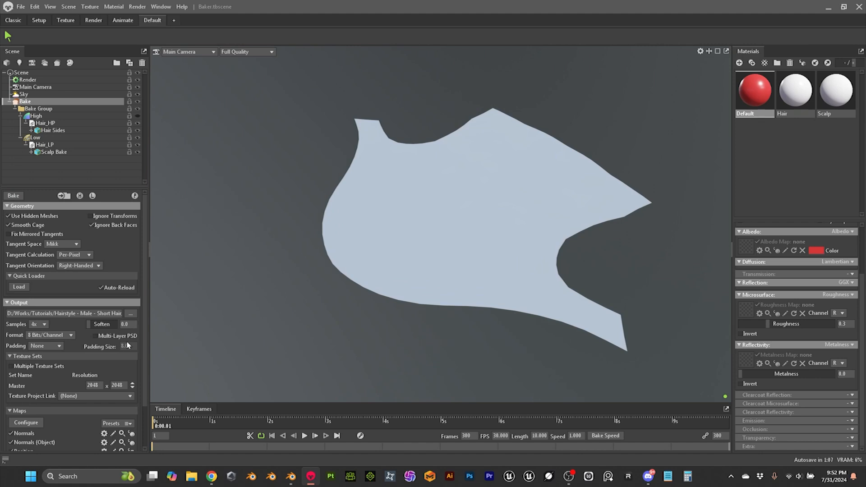
Step: Load the baked Map_normal texture as the normal map of the Scalp material
{"action": "scroll", "coordinate": [66, 356], "scroll_direction": "down", "scroll_amount": 2}
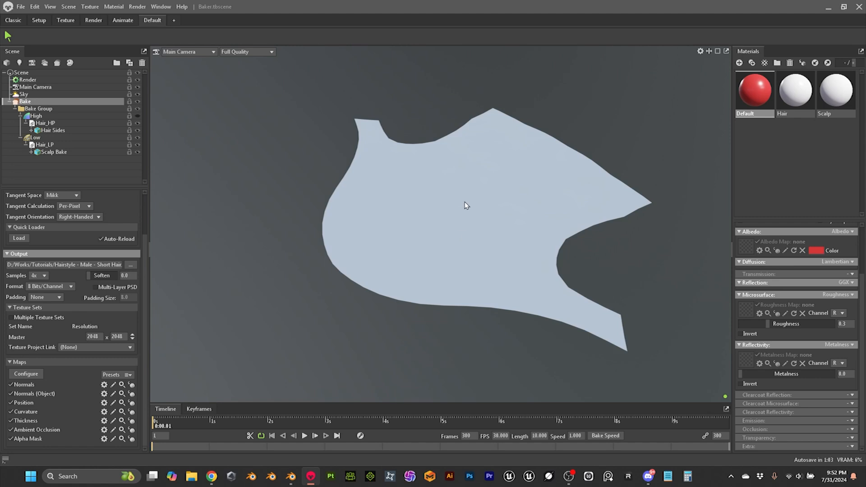
{"action": "scroll", "coordinate": [465, 205], "scroll_direction": "up", "scroll_amount": 2}
{"action": "scroll", "coordinate": [473, 216], "scroll_direction": "up", "scroll_amount": 3}
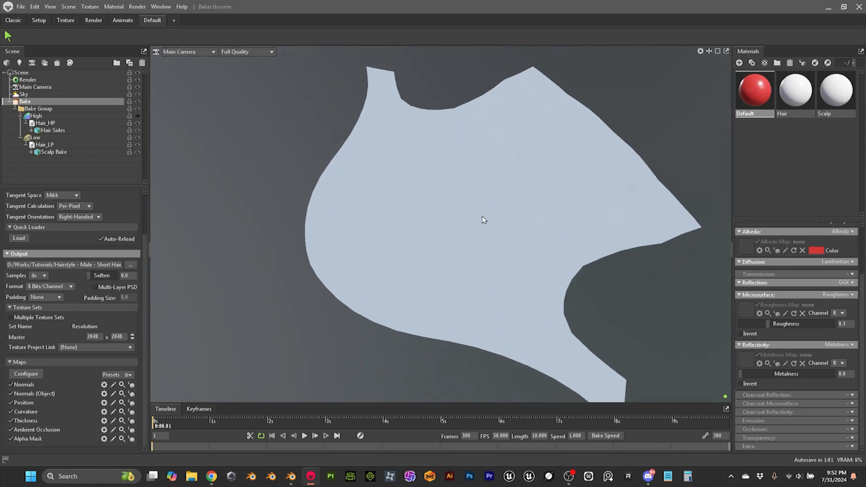
{"action": "scroll", "coordinate": [483, 219], "scroll_direction": "down", "scroll_amount": 1}
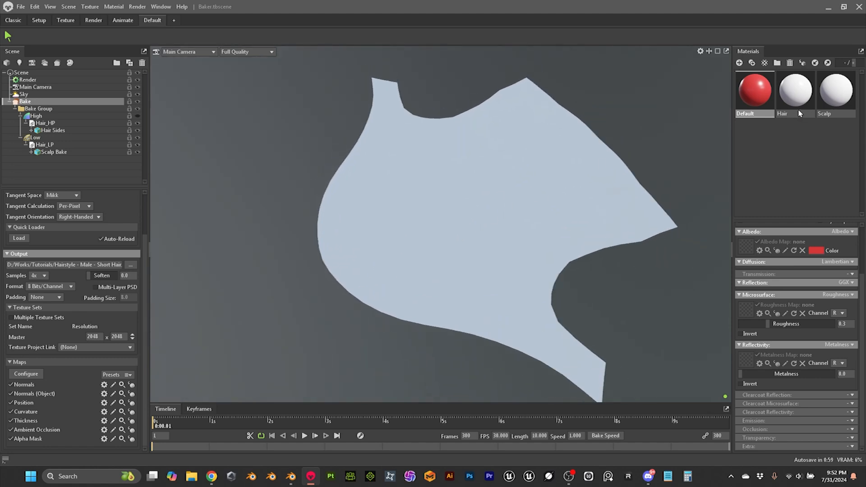
{"action": "left_click", "coordinate": [836, 99]}
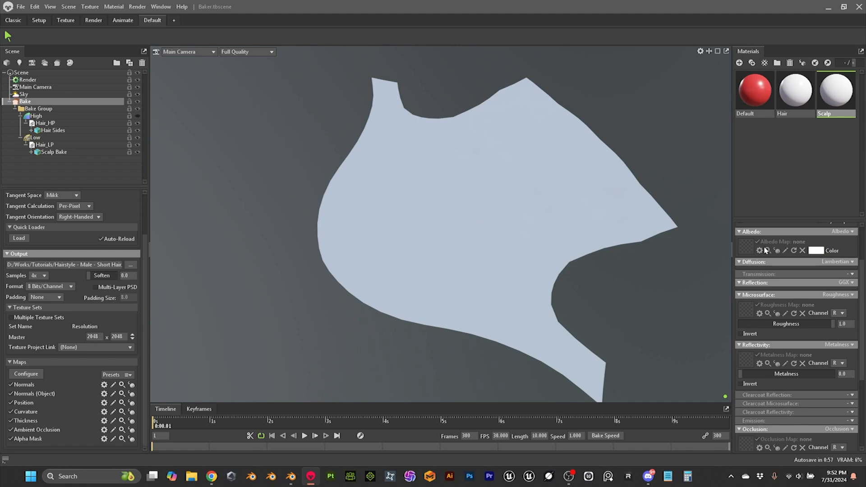
{"action": "scroll", "coordinate": [765, 251], "scroll_direction": "up", "scroll_amount": 3}
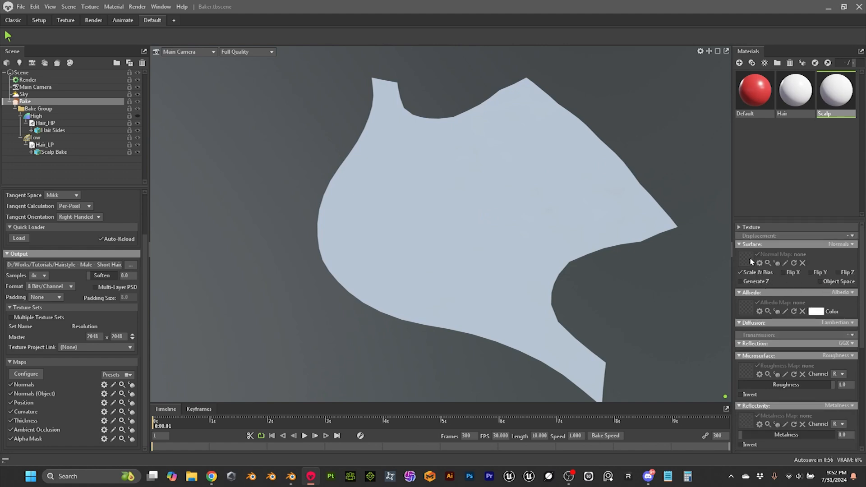
{"action": "left_click", "coordinate": [749, 257]}
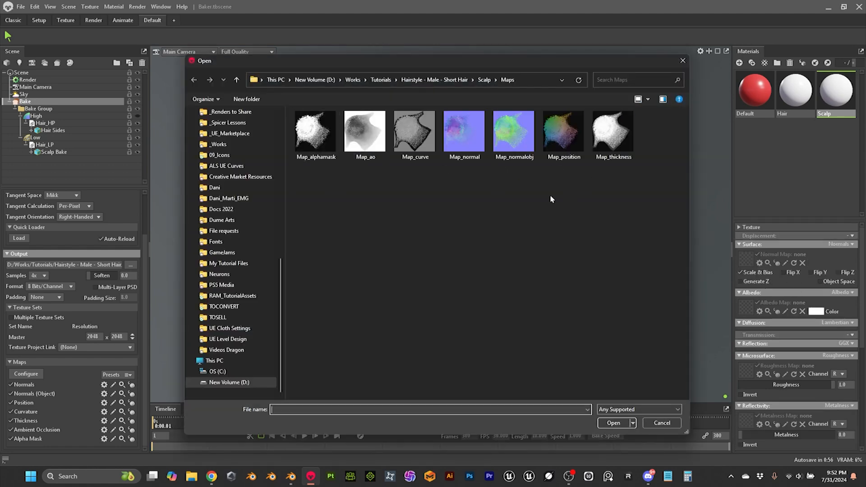
{"action": "left_click", "coordinate": [464, 132]}
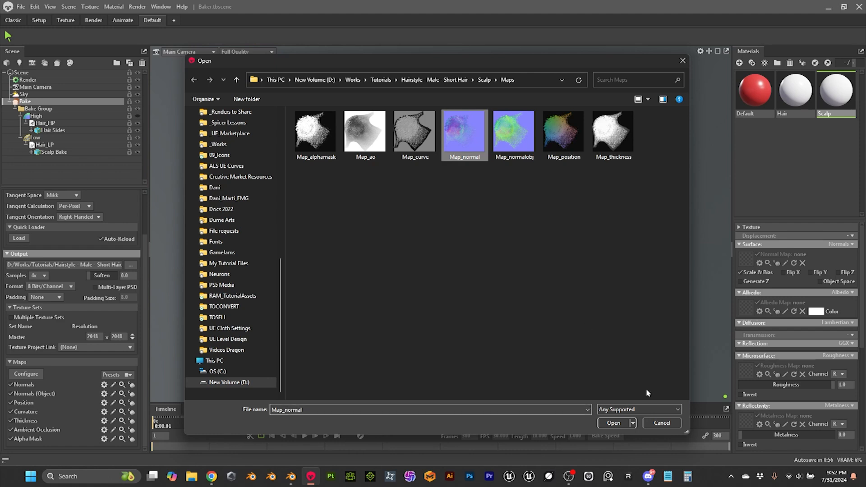
{"action": "left_click", "coordinate": [614, 423]}
Step: Inspect the normal detail on the scalp, and load Map_ao as the Scalp material's occlusion map
{"action": "left_click_drag", "start_coordinate": [558, 297], "coordinate": [499, 226]}
{"action": "scroll", "coordinate": [570, 328], "scroll_direction": "up", "scroll_amount": 5}
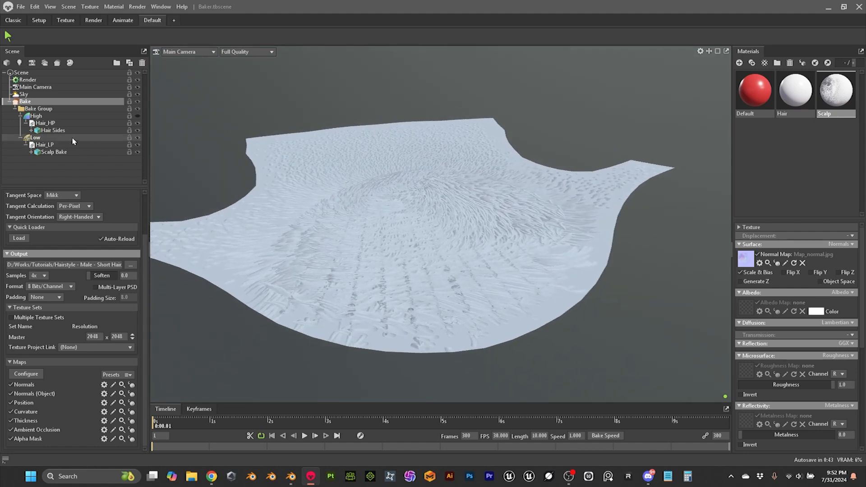
{"action": "scroll", "coordinate": [367, 229], "scroll_direction": "up", "scroll_amount": 2}
{"action": "scroll", "coordinate": [359, 228], "scroll_direction": "down", "scroll_amount": 3}
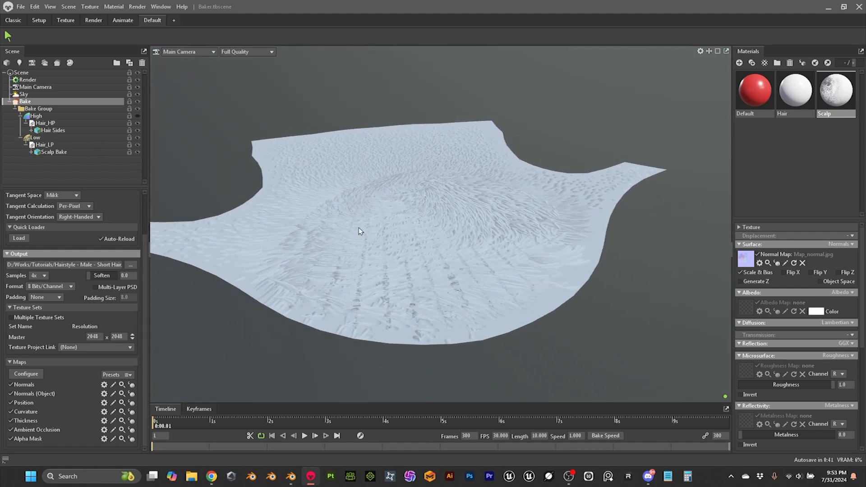
{"action": "scroll", "coordinate": [829, 322], "scroll_direction": "down", "scroll_amount": 8}
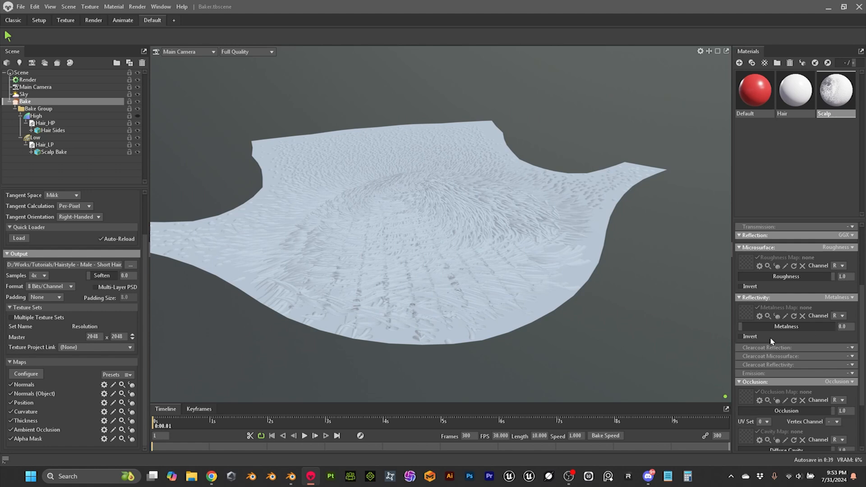
{"action": "left_click", "coordinate": [747, 335]}
{"action": "left_click", "coordinate": [365, 133]}
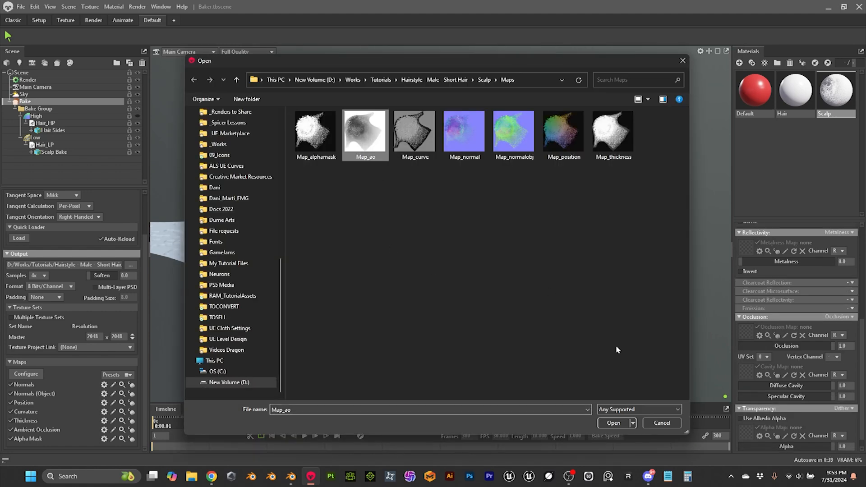
{"action": "left_click", "coordinate": [613, 423]}
Step: Load the baked Map_curve texture as the cavity map of the Scalp material
{"action": "left_click_drag", "start_coordinate": [511, 274], "coordinate": [552, 278]}
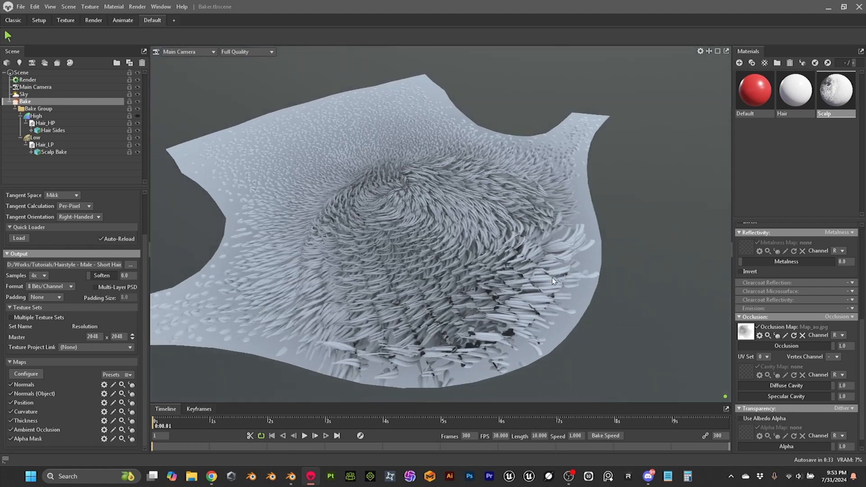
{"action": "left_click", "coordinate": [749, 369]}
{"action": "left_click", "coordinate": [415, 133]}
{"action": "left_click", "coordinate": [613, 423]}
Step: Load the baked Map_alphamask texture as the alpha map of the Scalp material
{"action": "left_click_drag", "start_coordinate": [586, 311], "coordinate": [605, 345]}
{"action": "scroll", "coordinate": [604, 341], "scroll_direction": "up", "scroll_amount": 3}
{"action": "scroll", "coordinate": [603, 341], "scroll_direction": "down", "scroll_amount": 2}
{"action": "scroll", "coordinate": [612, 317], "scroll_direction": "up", "scroll_amount": 3}
{"action": "left_click_drag", "start_coordinate": [618, 321], "coordinate": [521, 291]}
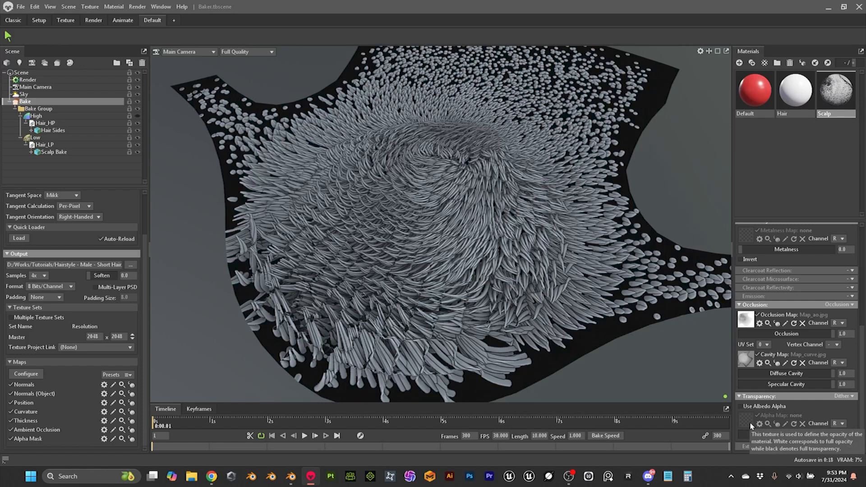
{"action": "left_click", "coordinate": [751, 426]}
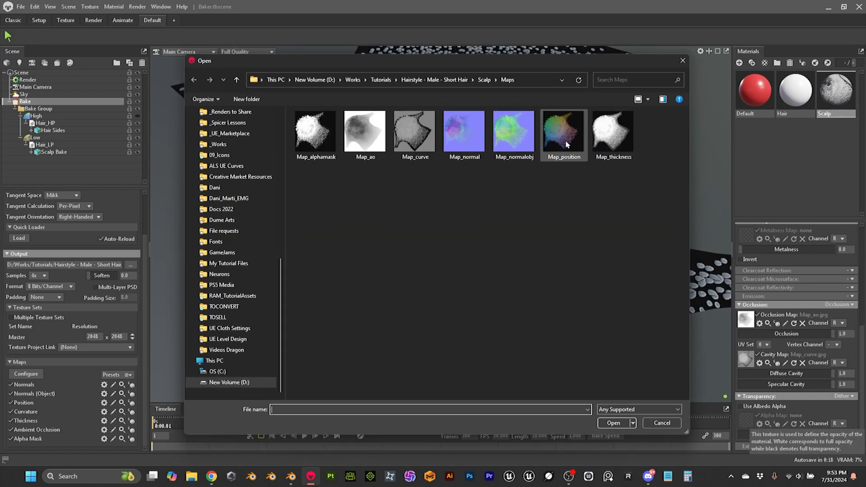
{"action": "left_click", "coordinate": [324, 133]}
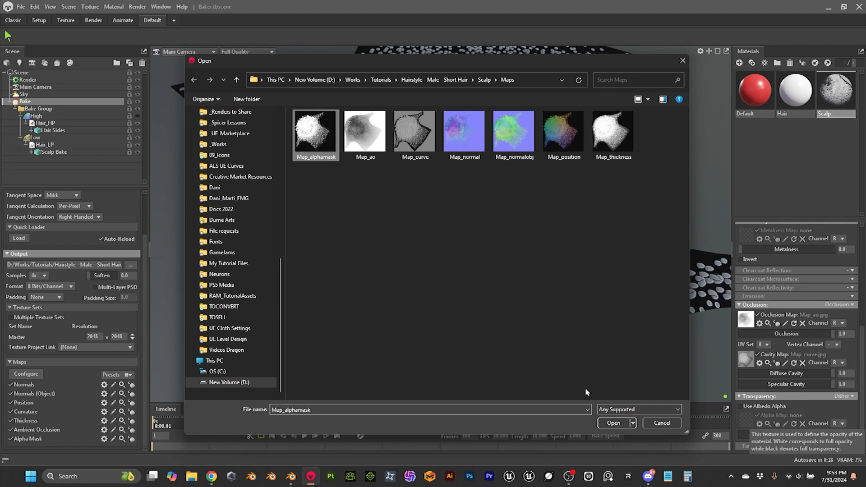
{"action": "left_click", "coordinate": [621, 422]}
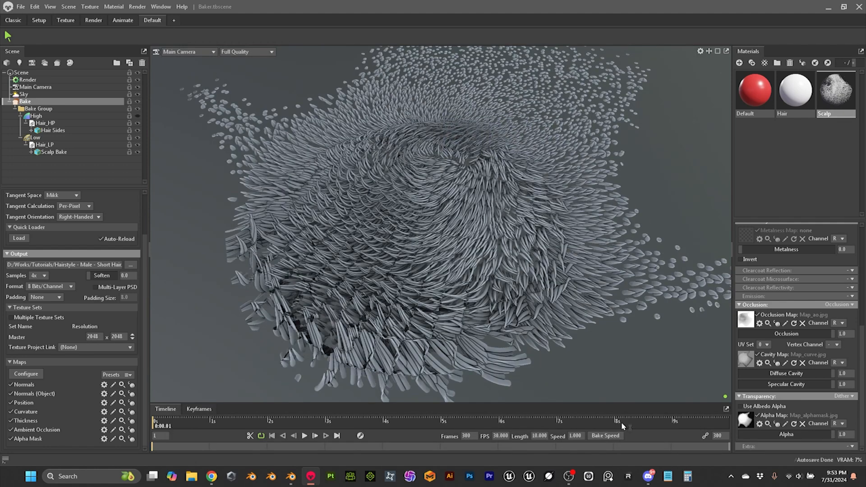
Step: Inspect the alpha-masked hair on the scalp, and display the bake cage of the Low group
{"action": "left_click_drag", "start_coordinate": [518, 324], "coordinate": [387, 229]}
{"action": "scroll", "coordinate": [476, 271], "scroll_direction": "up", "scroll_amount": 5}
{"action": "scroll", "coordinate": [423, 267], "scroll_direction": "down", "scroll_amount": 8}
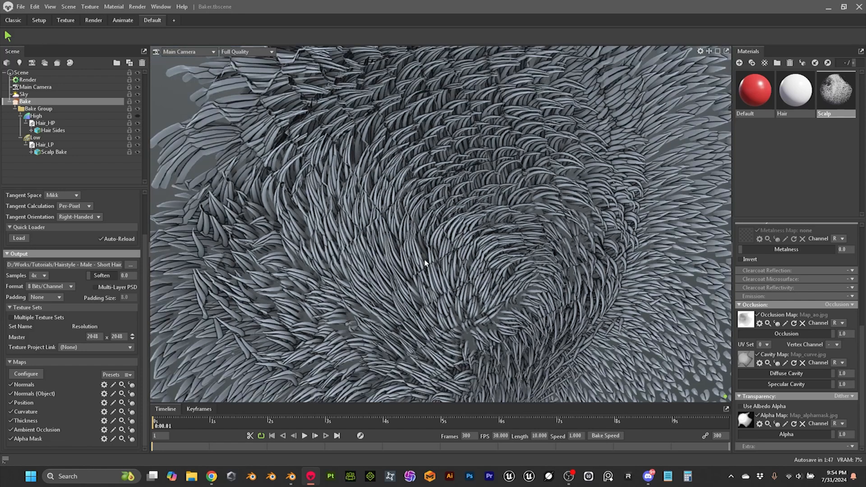
{"action": "left_click_drag", "start_coordinate": [400, 267], "coordinate": [498, 195]}
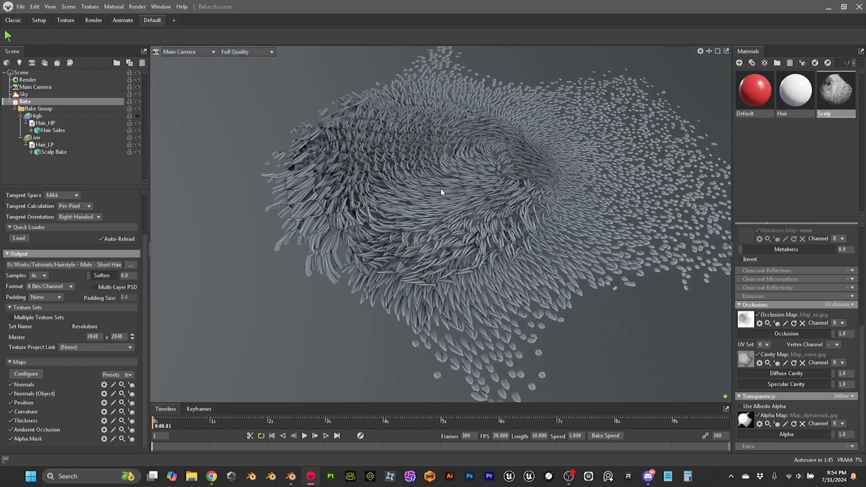
{"action": "left_click", "coordinate": [72, 137]}
{"action": "left_click_drag", "start_coordinate": [456, 225], "coordinate": [481, 207]}
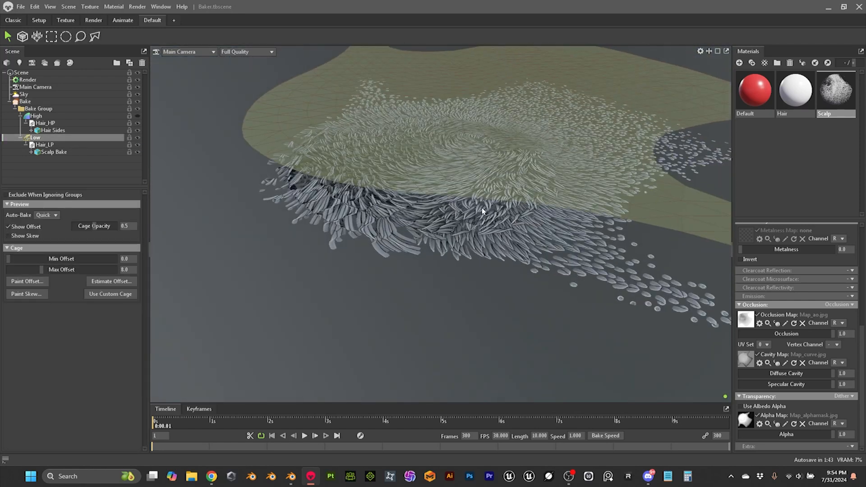
Step: Set the Low group's maximum cage offset to 1.0, and check the cage coverage against the high-poly hair
{"action": "left_click", "coordinate": [44, 102]}
{"action": "left_click", "coordinate": [45, 137]}
{"action": "left_click_drag", "start_coordinate": [313, 303], "coordinate": [353, 272]}
{"action": "scroll", "coordinate": [353, 269], "scroll_direction": "up", "scroll_amount": 1}
{"action": "left_click_drag", "start_coordinate": [364, 200], "coordinate": [390, 254]}
{"action": "scroll", "coordinate": [357, 232], "scroll_direction": "up", "scroll_amount": 2}
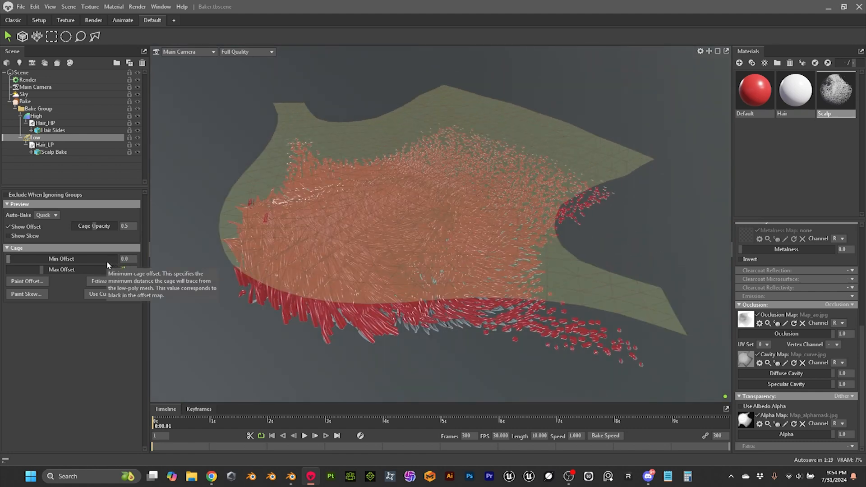
{"action": "type", "text": "4"}
{"action": "key", "text": "Return"}
{"action": "left_click_drag", "start_coordinate": [358, 265], "coordinate": [349, 247]}
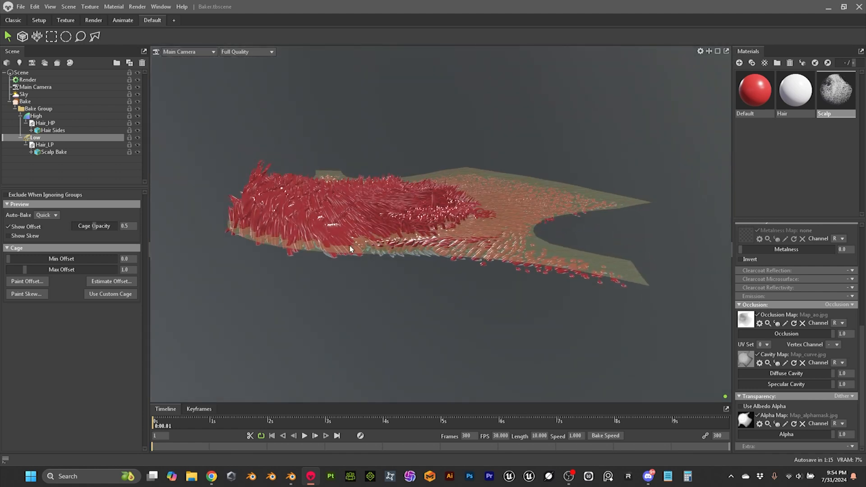
{"action": "scroll", "coordinate": [378, 248], "scroll_direction": "up", "scroll_amount": 2}
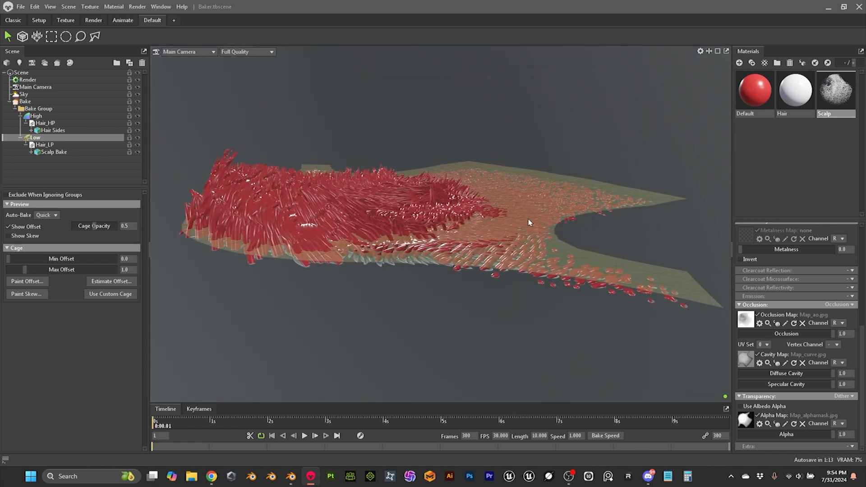
Step: Rebake the maps with the 1.0 cage offset, and inspect the hair detail across the scalp
{"action": "left_click", "coordinate": [25, 101]}
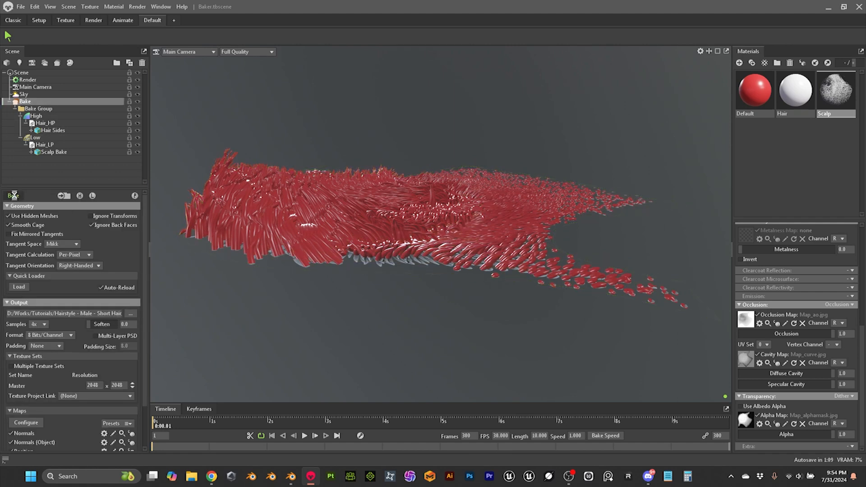
{"action": "left_click", "coordinate": [79, 196]}
{"action": "left_click_drag", "start_coordinate": [297, 212], "coordinate": [423, 256]}
{"action": "scroll", "coordinate": [469, 289], "scroll_direction": "down", "scroll_amount": 2}
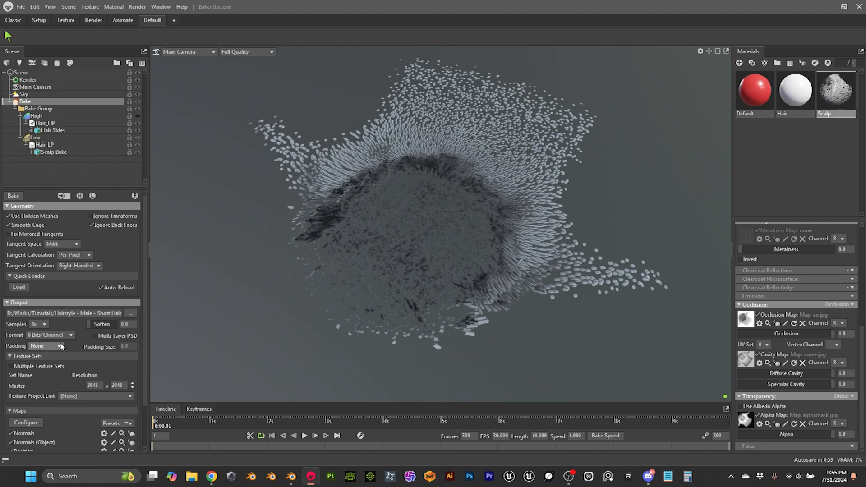
{"action": "scroll", "coordinate": [356, 304], "scroll_direction": "down", "scroll_amount": 2}
{"action": "scroll", "coordinate": [355, 306], "scroll_direction": "up", "scroll_amount": 2}
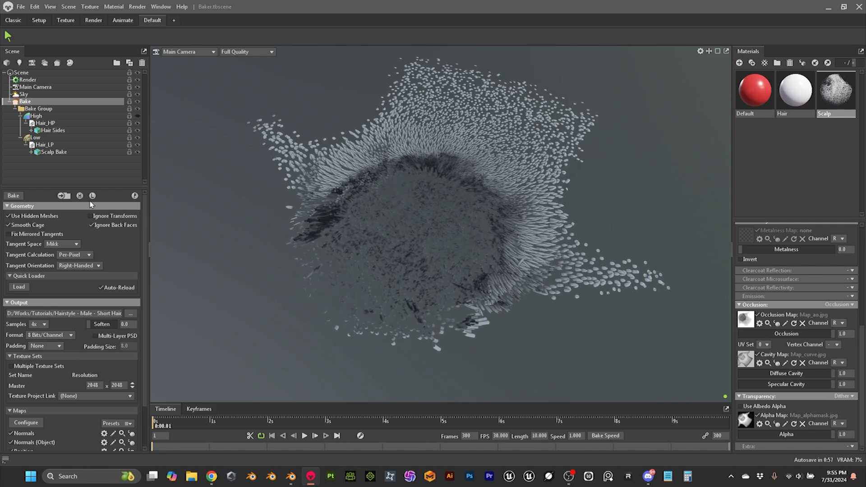
{"action": "left_click_drag", "start_coordinate": [201, 250], "coordinate": [344, 260]}
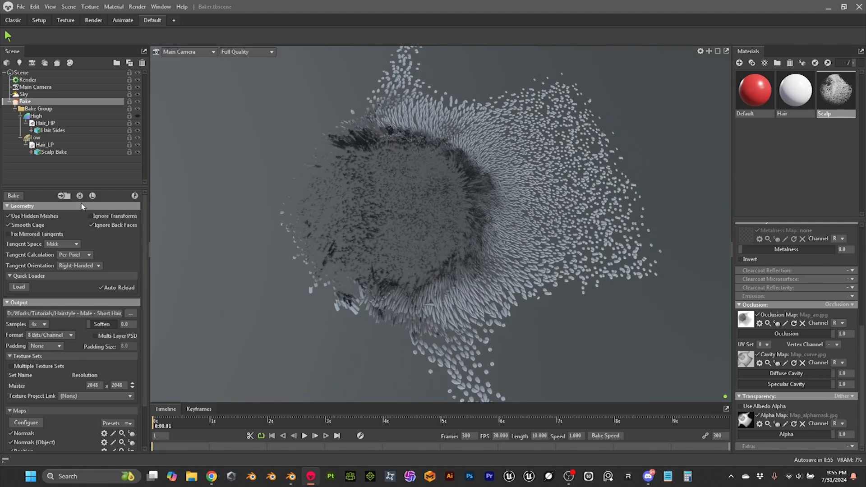
Step: Set the Low group's maximum cage offset to 10.0, and rebake the scalp maps
{"action": "left_click", "coordinate": [54, 138]}
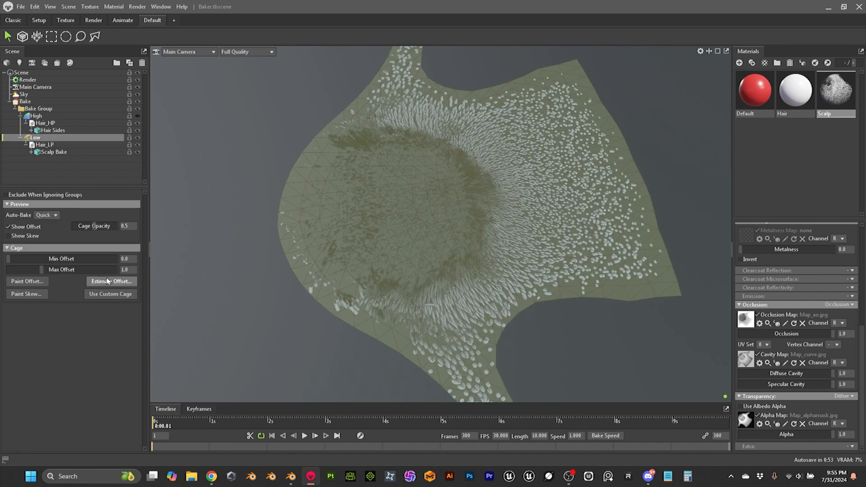
{"action": "type", "text": "10"}
{"action": "key", "text": "Return"}
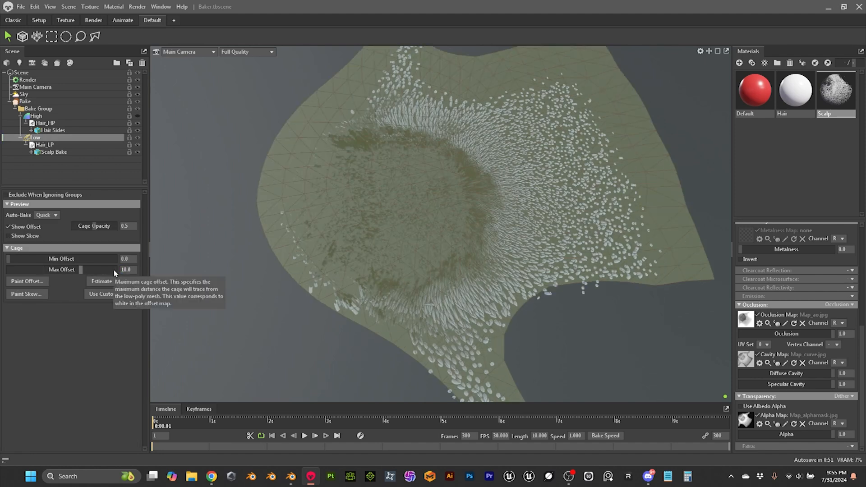
{"action": "left_click", "coordinate": [26, 102]}
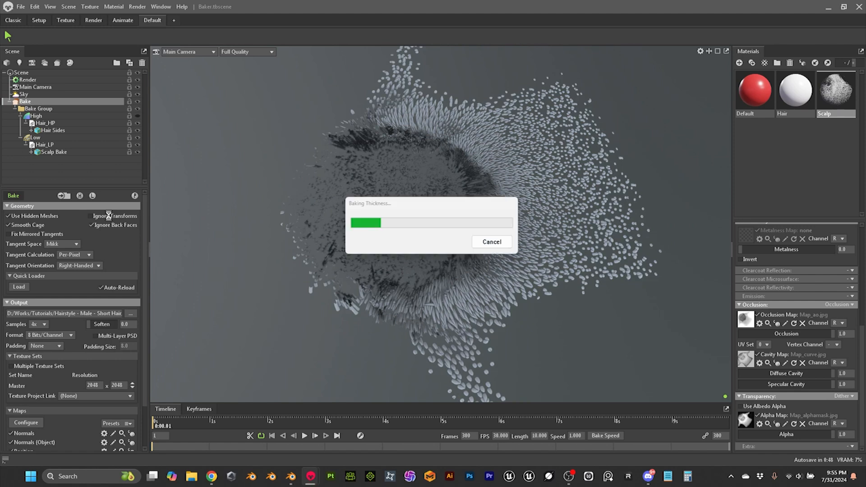
{"action": "left_click_drag", "start_coordinate": [215, 218], "coordinate": [404, 212]}
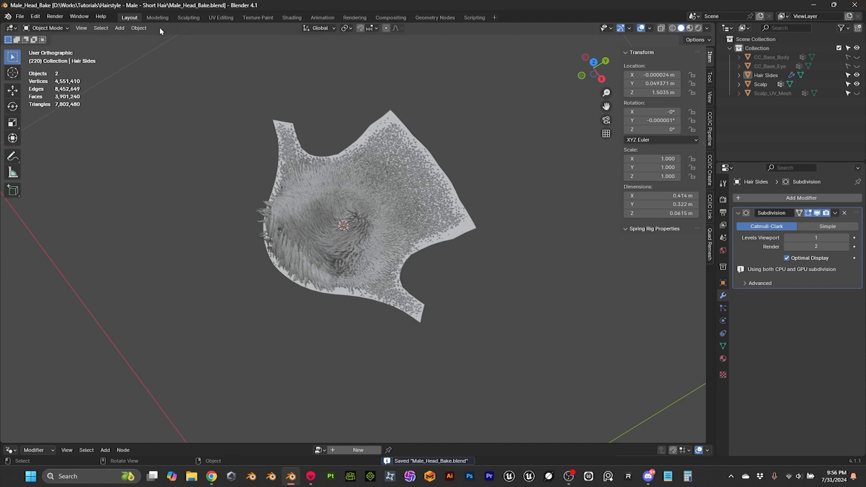
Step: Open the recent file Male_Head_02.blend in Blender
{"action": "left_click", "coordinate": [20, 17]}
{"action": "mouse_move", "coordinate": [47, 48]}
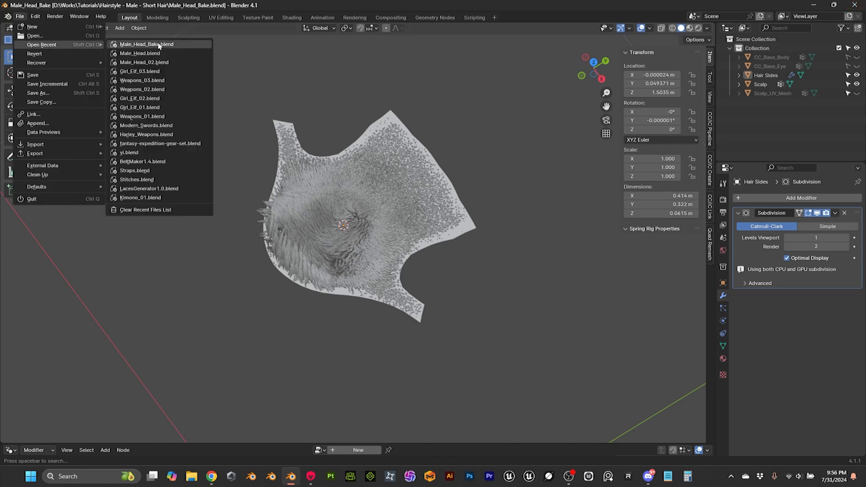
{"action": "left_click", "coordinate": [135, 62]}
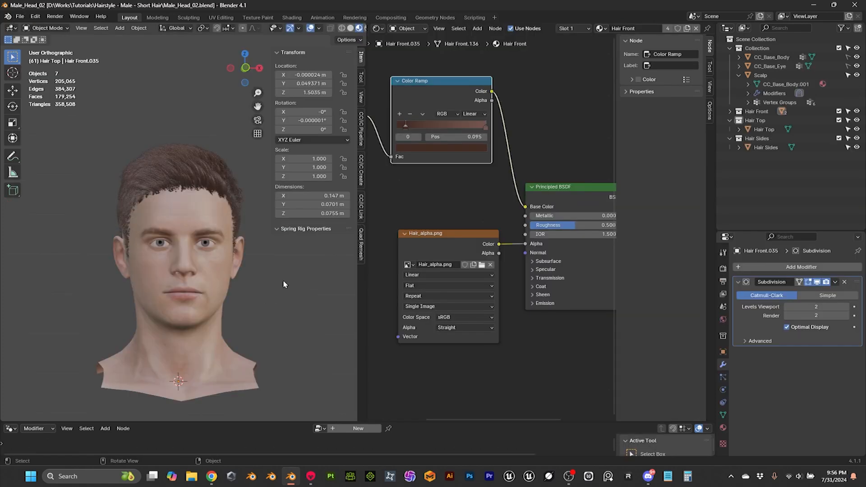
Step: Hide the Hair Front, Hair Top and Hair Sides collections, leaving only the scalp on the head
{"action": "middle_click_drag", "start_coordinate": [282, 280], "coordinate": [222, 300]}
{"action": "scroll", "coordinate": [220, 273], "scroll_direction": "up", "scroll_amount": 5}
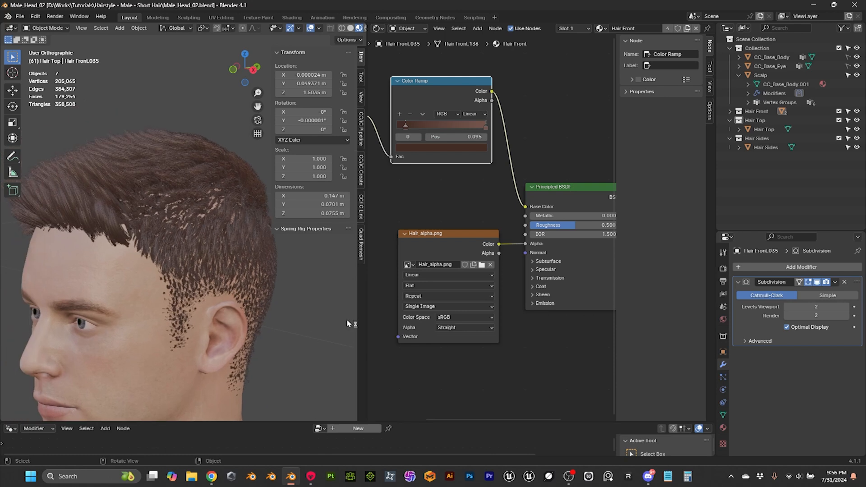
{"action": "scroll", "coordinate": [411, 202], "scroll_direction": "down", "scroll_amount": 2}
{"action": "middle_click_drag", "start_coordinate": [411, 202], "coordinate": [513, 217]}
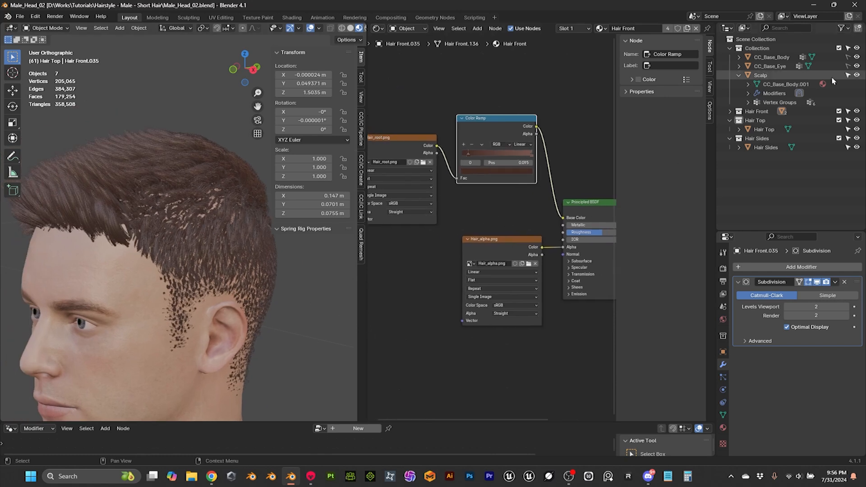
{"action": "left_click", "coordinate": [857, 111]}
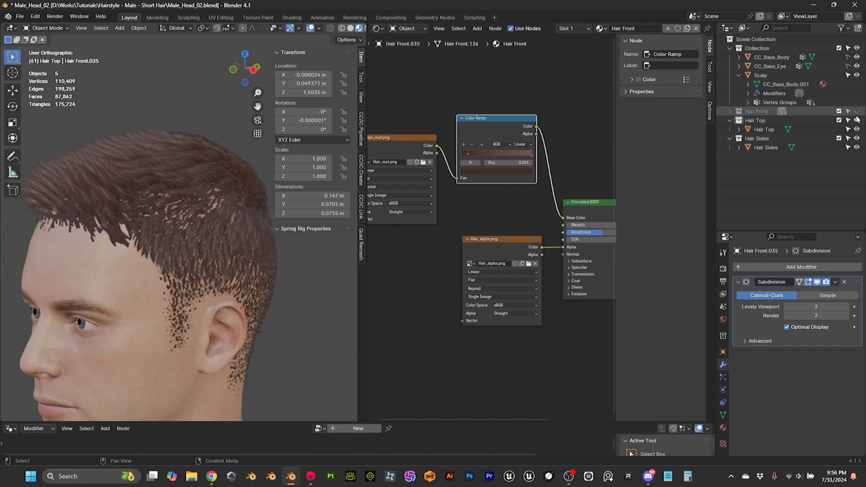
{"action": "left_click", "coordinate": [857, 120]}
{"action": "left_click", "coordinate": [857, 139]}
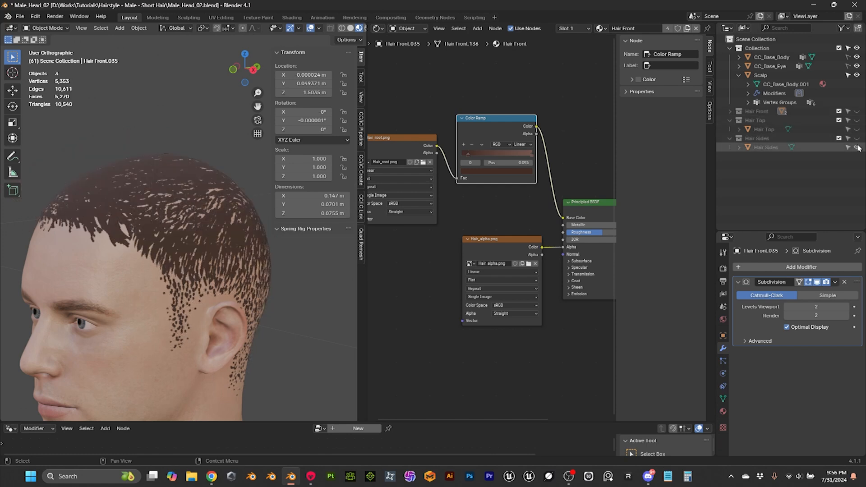
Step: Select the Scalp object, and load the baked Map_alphamask.jpg into its material's image texture node
{"action": "middle_click_drag", "start_coordinate": [212, 271], "coordinate": [352, 285]}
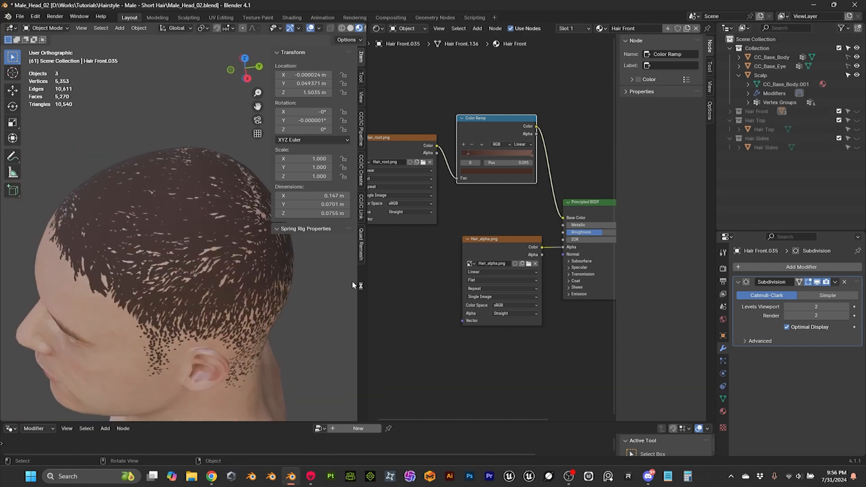
{"action": "middle_click_drag", "start_coordinate": [141, 221], "coordinate": [163, 220]}
{"action": "scroll", "coordinate": [162, 194], "scroll_direction": "up", "scroll_amount": 3}
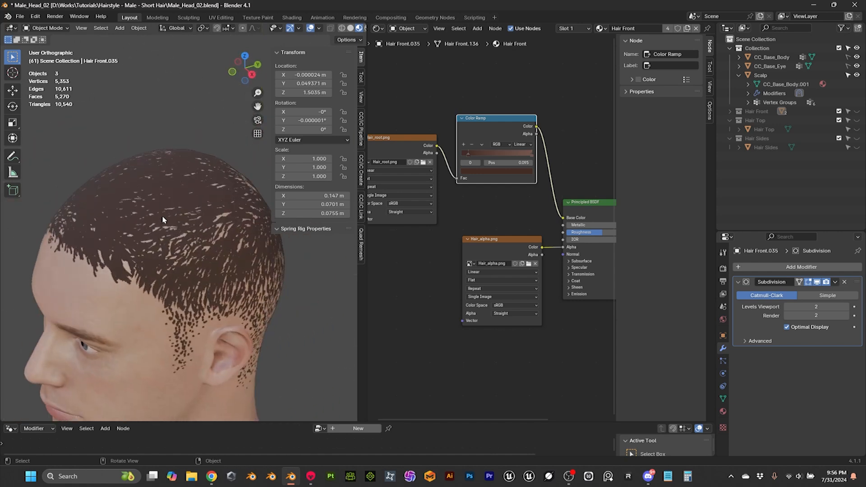
{"action": "left_click", "coordinate": [183, 190]}
{"action": "scroll", "coordinate": [461, 205], "scroll_direction": "up", "scroll_amount": 5}
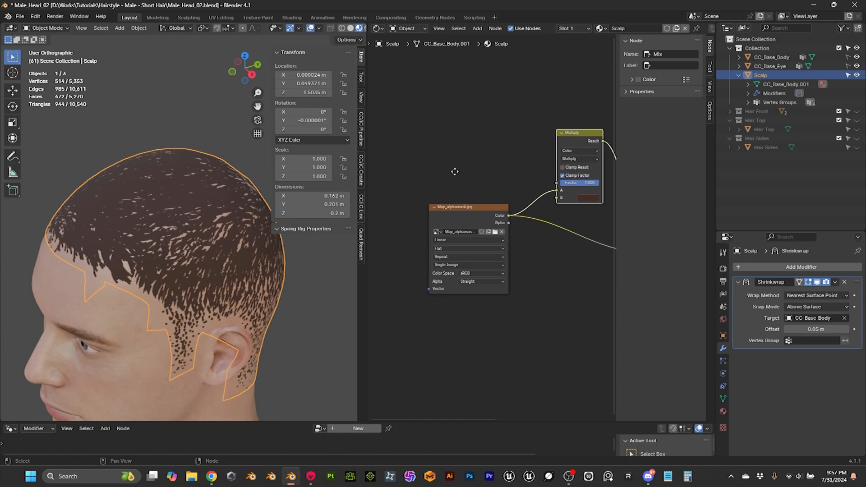
{"action": "middle_click_drag", "start_coordinate": [468, 168], "coordinate": [513, 161]}
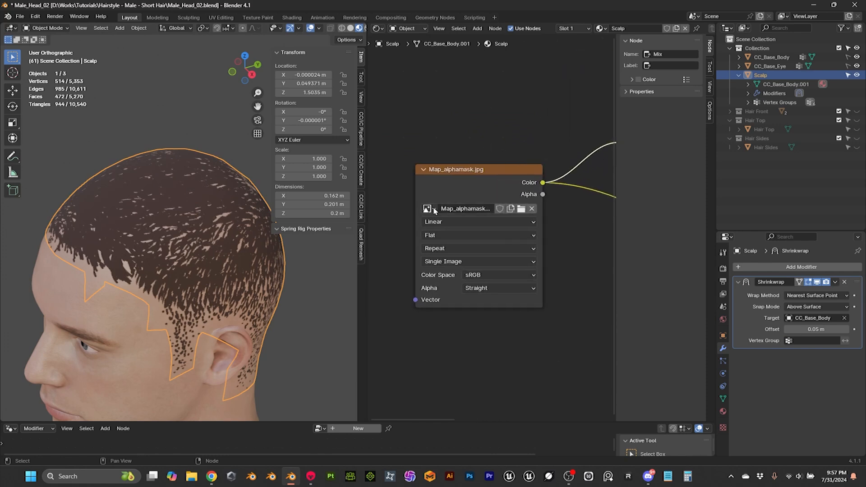
{"action": "left_click", "coordinate": [520, 209]}
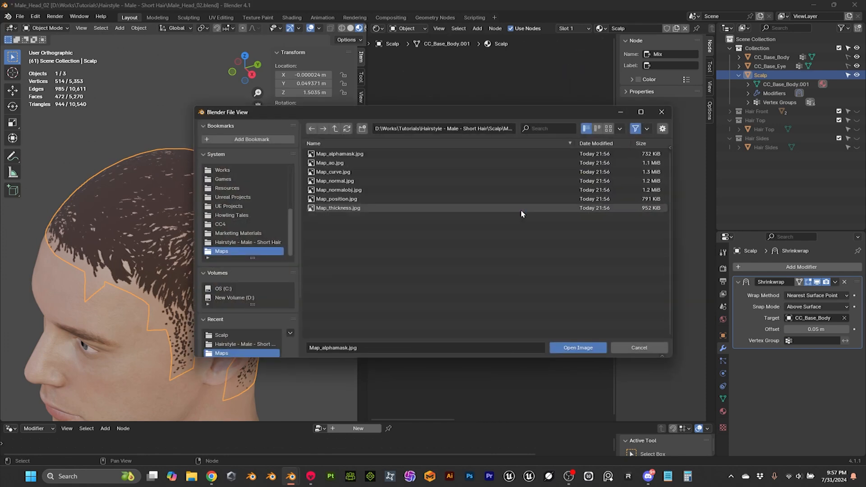
{"action": "left_click", "coordinate": [347, 153]}
{"action": "left_click", "coordinate": [578, 347]}
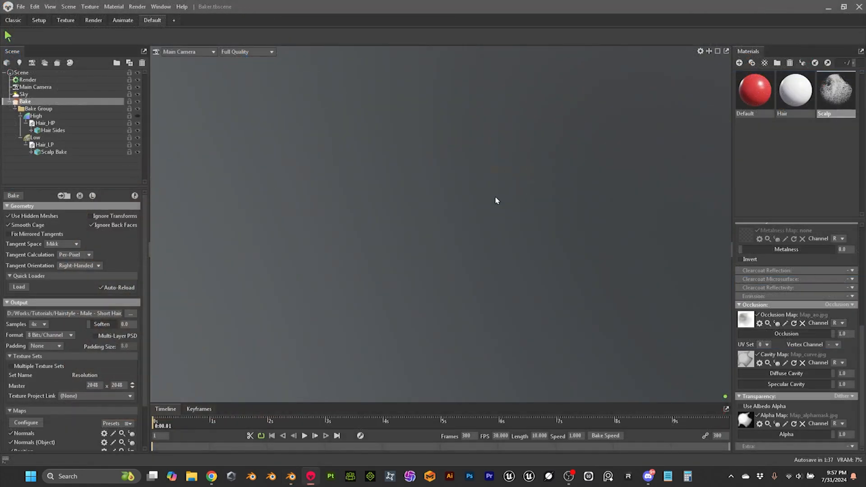
Step: Switch to Marmoset Toolbag, and disable the Scalp material's normal, occlusion and cavity maps
{"action": "scroll", "coordinate": [504, 275], "scroll_direction": "down", "scroll_amount": 5}
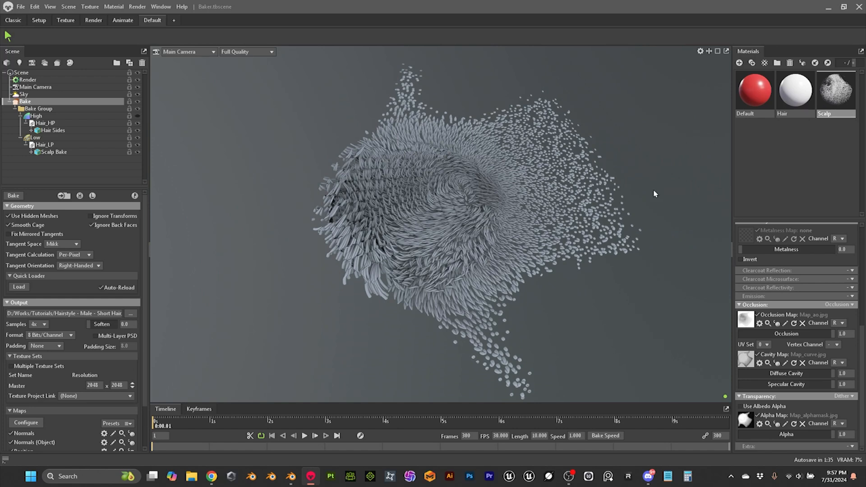
{"action": "left_click_drag", "start_coordinate": [384, 324], "coordinate": [403, 322]}
{"action": "left_click_drag", "start_coordinate": [382, 238], "coordinate": [384, 243]}
{"action": "scroll", "coordinate": [829, 316], "scroll_direction": "up", "scroll_amount": 4}
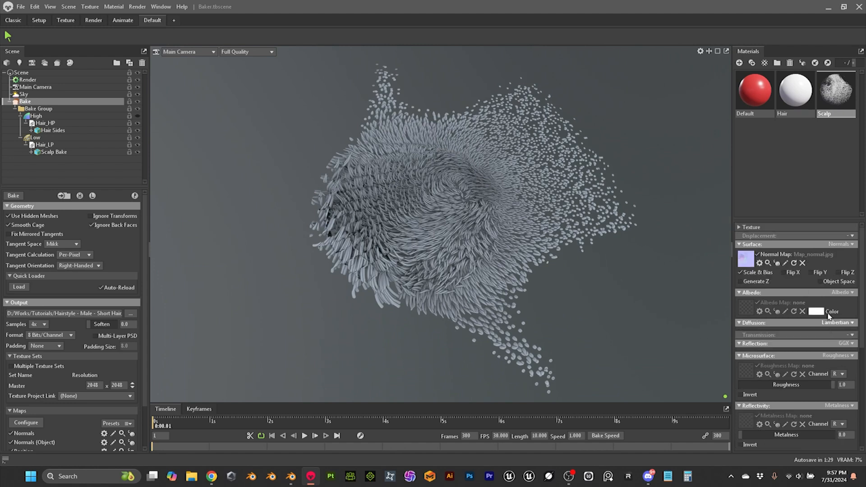
{"action": "left_click", "coordinate": [758, 254]}
{"action": "scroll", "coordinate": [766, 298], "scroll_direction": "down", "scroll_amount": 3}
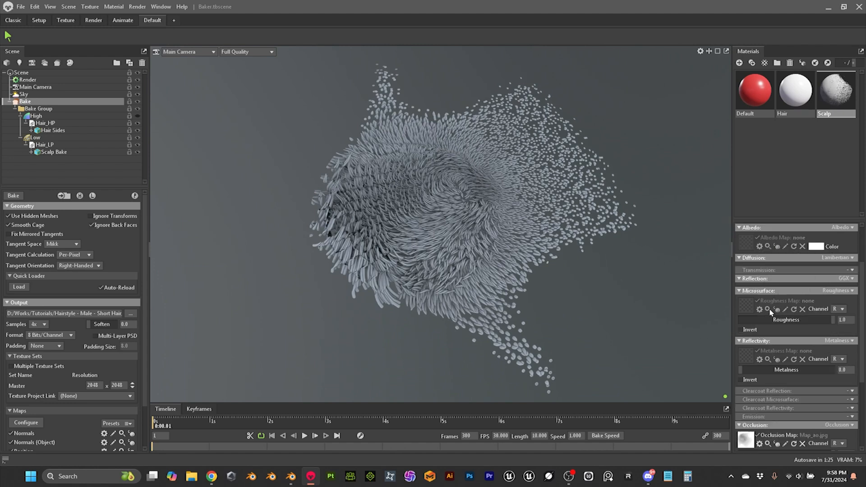
{"action": "left_click", "coordinate": [758, 370]}
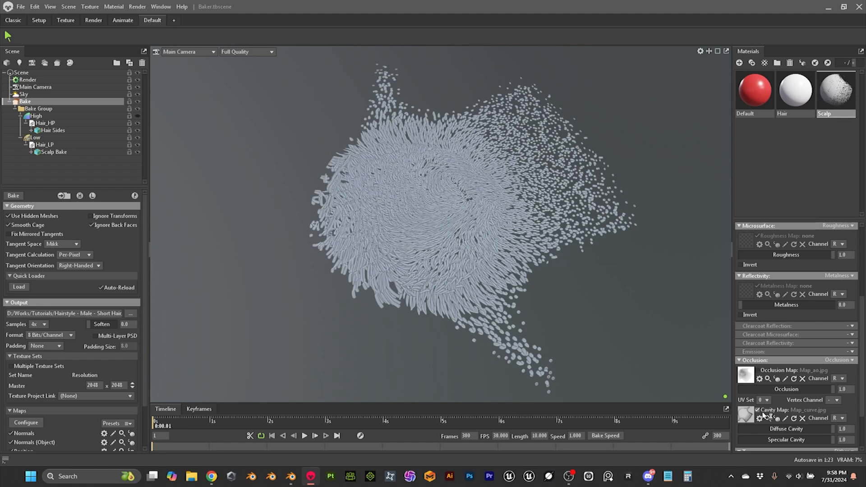
{"action": "left_click", "coordinate": [757, 410]}
Step: Inspect the scalp's hair shapes using only the alpha map, and launch Adobe Photoshop
{"action": "scroll", "coordinate": [573, 272], "scroll_direction": "down", "scroll_amount": 2}
{"action": "left_click_drag", "start_coordinate": [569, 272], "coordinate": [550, 307]}
{"action": "scroll", "coordinate": [540, 283], "scroll_direction": "up", "scroll_amount": 5}
{"action": "left_click_drag", "start_coordinate": [537, 277], "coordinate": [439, 262]}
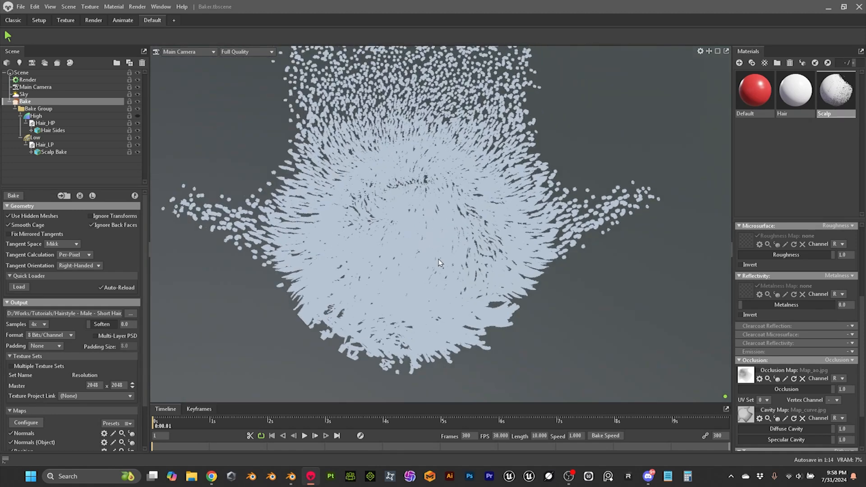
{"action": "left_click", "coordinate": [470, 476]}
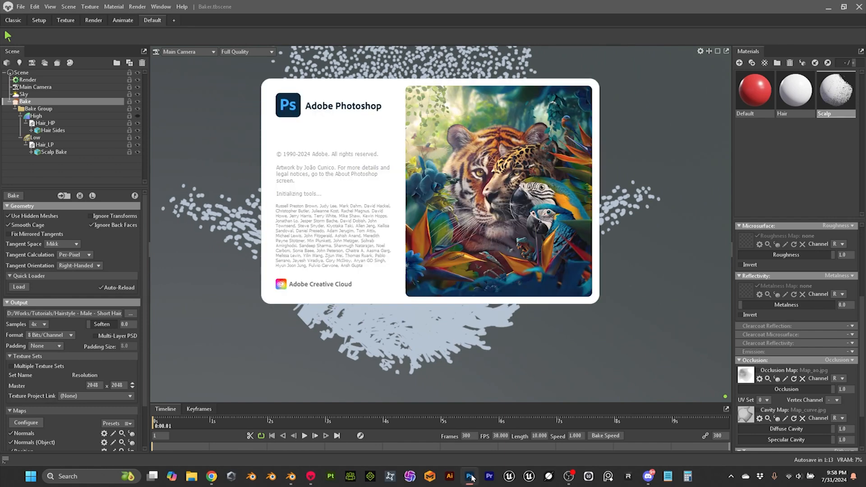
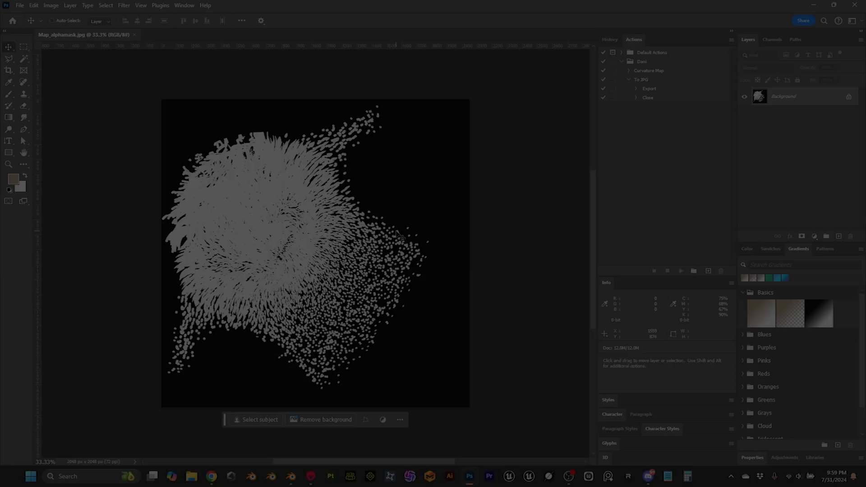
Step: Set up the Brush tool with a soft round 139 px tip and white as the foreground colour
{"action": "scroll", "coordinate": [243, 198], "scroll_direction": "up", "scroll_amount": 3}
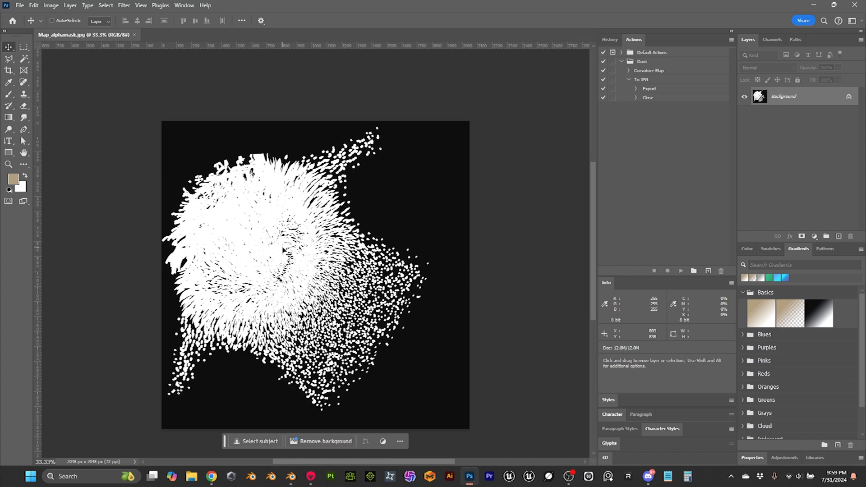
{"action": "scroll", "coordinate": [285, 253], "scroll_direction": "up", "scroll_amount": 1, "text": "alt"}
{"action": "scroll", "coordinate": [284, 255], "scroll_direction": "up", "scroll_amount": 6, "text": "alt"}
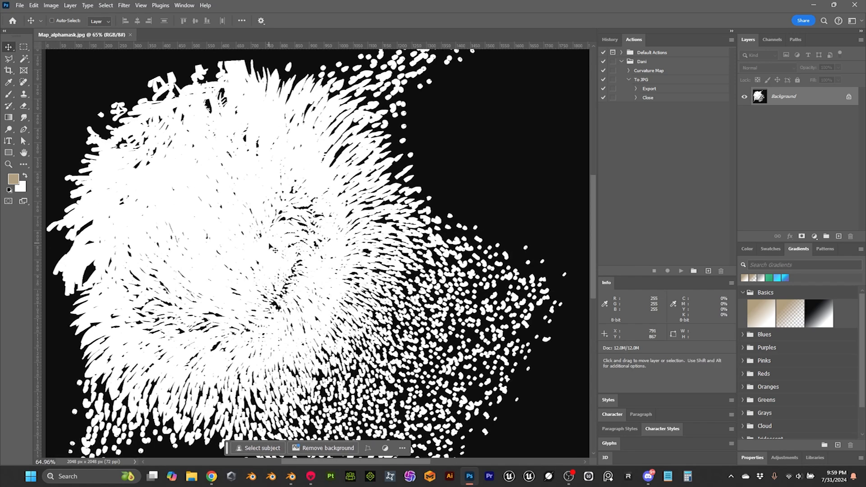
{"action": "left_click", "coordinate": [8, 95]}
{"action": "left_click_drag", "start_coordinate": [227, 178], "coordinate": [226, 171]}
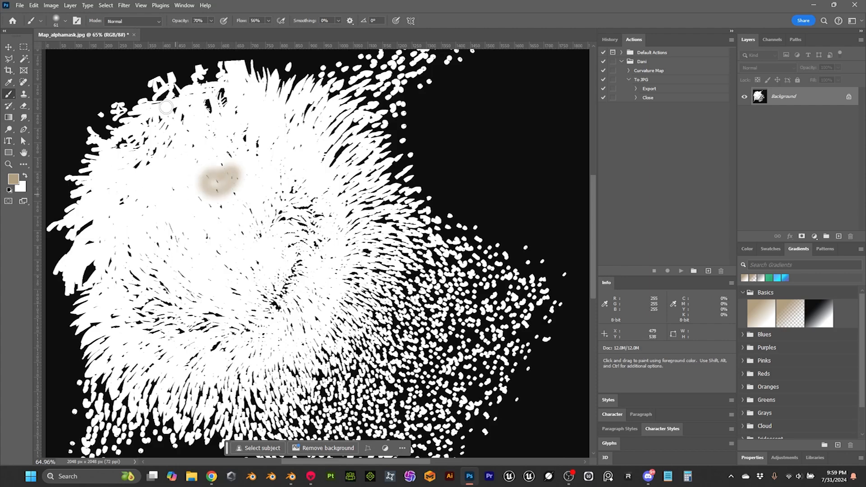
{"action": "key", "text": "ctrl+z"}
{"action": "left_click", "coordinate": [65, 21]}
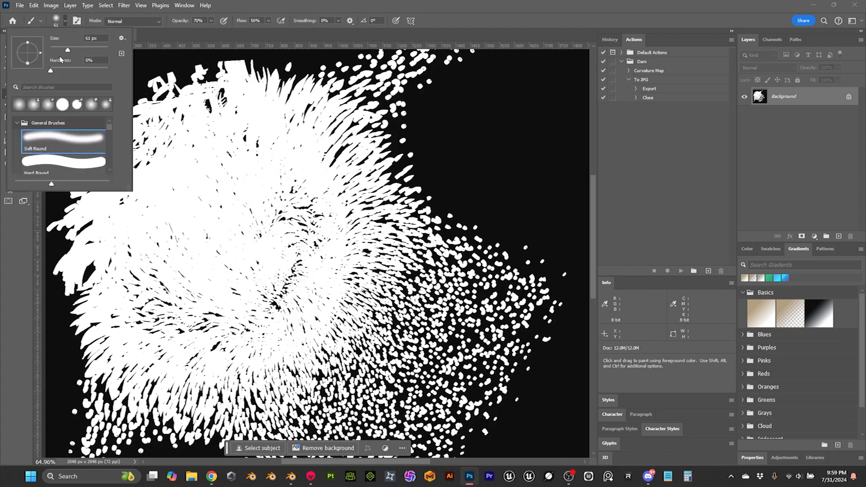
{"action": "left_click_drag", "start_coordinate": [83, 52], "coordinate": [84, 52]}
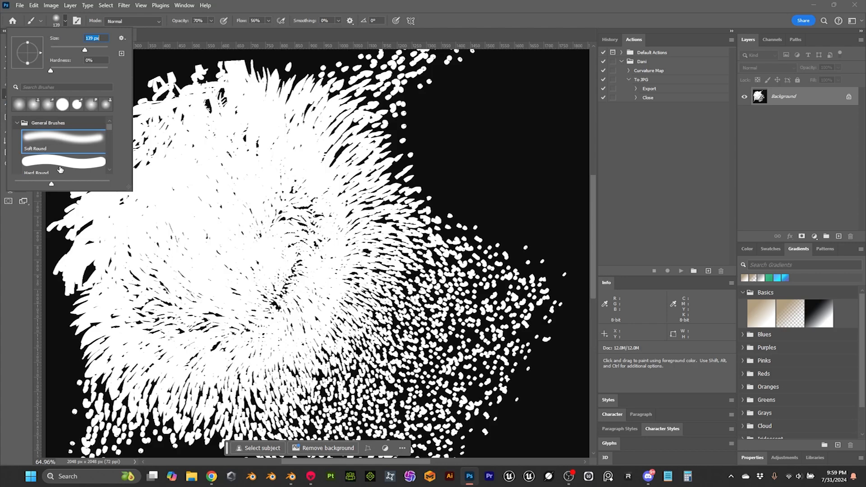
{"action": "left_click", "coordinate": [25, 236]}
{"action": "left_click", "coordinate": [25, 177]}
Step: Raise the brush opacity to 100%, and paint white over the black gaps in the middle of the scalp mask
{"action": "mouse_move", "coordinate": [239, 209]}
{"action": "left_mouse_down"}
{"action": "mouse_move", "coordinate": [255, 223]}
{"action": "mouse_move", "coordinate": [249, 206]}
{"action": "left_mouse_up"}
{"action": "left_click", "coordinate": [210, 21]}
{"action": "mouse_move", "coordinate": [291, 228]}
{"action": "left_mouse_down"}
{"action": "mouse_move", "coordinate": [294, 188]}
{"action": "mouse_move", "coordinate": [270, 238]}
{"action": "left_mouse_up"}
{"action": "mouse_move", "coordinate": [236, 113]}
{"action": "left_mouse_down"}
{"action": "mouse_move", "coordinate": [219, 95]}
{"action": "mouse_move", "coordinate": [120, 139]}
{"action": "mouse_move", "coordinate": [132, 161]}
{"action": "mouse_move", "coordinate": [158, 150]}
{"action": "mouse_move", "coordinate": [156, 125]}
{"action": "mouse_move", "coordinate": [187, 124]}
{"action": "mouse_move", "coordinate": [196, 158]}
{"action": "mouse_move", "coordinate": [217, 160]}
{"action": "mouse_move", "coordinate": [256, 153]}
{"action": "mouse_move", "coordinate": [286, 120]}
{"action": "mouse_move", "coordinate": [295, 132]}
{"action": "mouse_move", "coordinate": [286, 123]}
{"action": "mouse_move", "coordinate": [304, 230]}
{"action": "mouse_move", "coordinate": [285, 286]}
{"action": "mouse_move", "coordinate": [304, 290]}
{"action": "mouse_move", "coordinate": [301, 325]}
{"action": "mouse_move", "coordinate": [323, 219]}
{"action": "mouse_move", "coordinate": [333, 251]}
{"action": "mouse_move", "coordinate": [335, 205]}
{"action": "mouse_move", "coordinate": [217, 257]}
{"action": "mouse_move", "coordinate": [135, 191]}
{"action": "mouse_move", "coordinate": [122, 197]}
{"action": "mouse_move", "coordinate": [102, 257]}
{"action": "mouse_move", "coordinate": [124, 284]}
{"action": "mouse_move", "coordinate": [123, 321]}
{"action": "mouse_move", "coordinate": [115, 320]}
{"action": "mouse_move", "coordinate": [163, 327]}
{"action": "mouse_move", "coordinate": [151, 284]}
{"action": "mouse_move", "coordinate": [160, 274]}
{"action": "mouse_move", "coordinate": [139, 231]}
{"action": "mouse_move", "coordinate": [219, 193]}
{"action": "mouse_move", "coordinate": [182, 351]}
{"action": "mouse_move", "coordinate": [161, 336]}
{"action": "mouse_move", "coordinate": [261, 344]}
{"action": "mouse_move", "coordinate": [205, 303]}
{"action": "mouse_move", "coordinate": [259, 292]}
{"action": "mouse_move", "coordinate": [286, 318]}
{"action": "mouse_move", "coordinate": [240, 293]}
{"action": "left_mouse_up"}
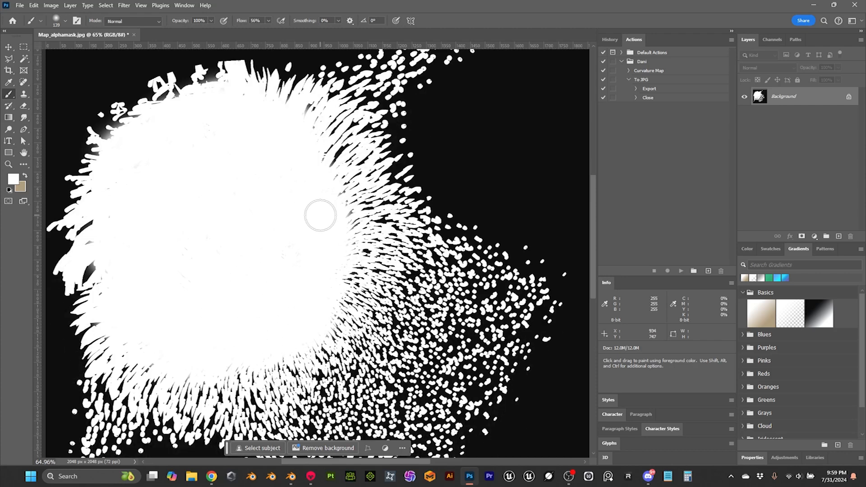
Step: Reset the colours to black over white, and paint black over the stray strand shapes along the mask's upper and left edges
{"action": "scroll", "coordinate": [300, 183], "scroll_direction": "up", "scroll_amount": 3}
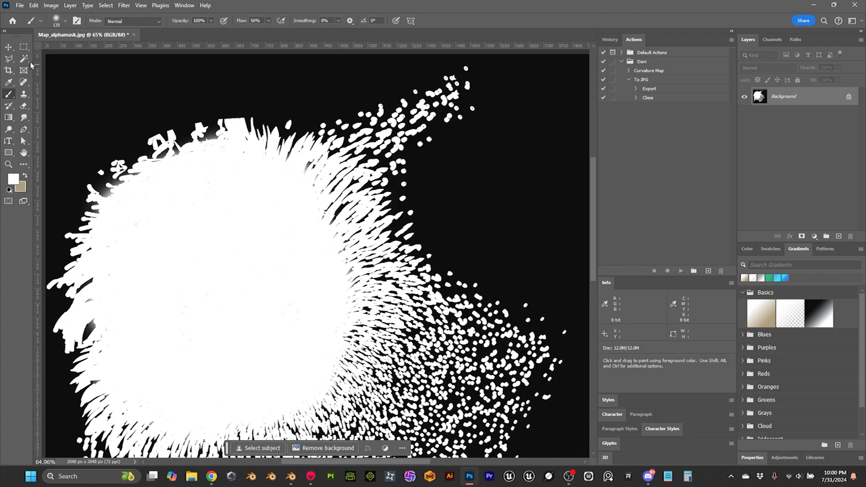
{"action": "left_click", "coordinate": [9, 191]}
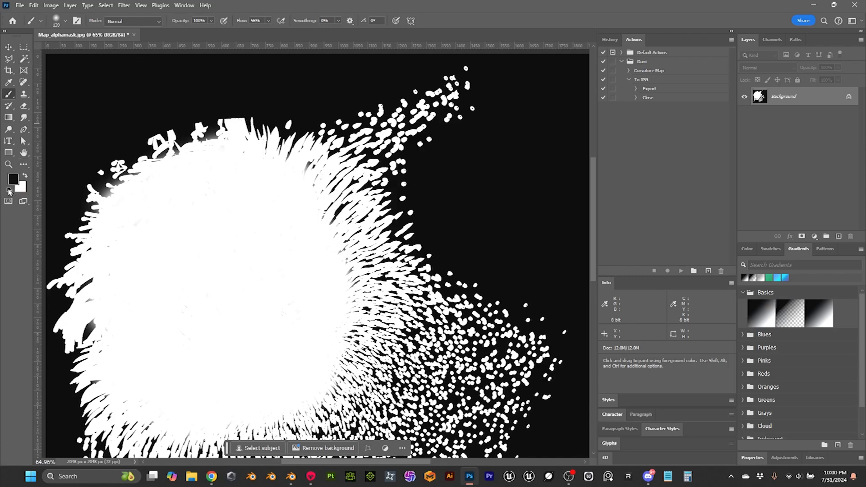
{"action": "mouse_move", "coordinate": [227, 111]}
{"action": "left_mouse_down"}
{"action": "mouse_move", "coordinate": [253, 110]}
{"action": "mouse_move", "coordinate": [185, 110]}
{"action": "mouse_move", "coordinate": [137, 131]}
{"action": "mouse_move", "coordinate": [226, 110]}
{"action": "mouse_move", "coordinate": [110, 138]}
{"action": "mouse_move", "coordinate": [83, 162]}
{"action": "mouse_move", "coordinate": [106, 145]}
{"action": "mouse_move", "coordinate": [60, 215]}
{"action": "mouse_move", "coordinate": [48, 282]}
{"action": "mouse_move", "coordinate": [65, 196]}
{"action": "left_mouse_up"}
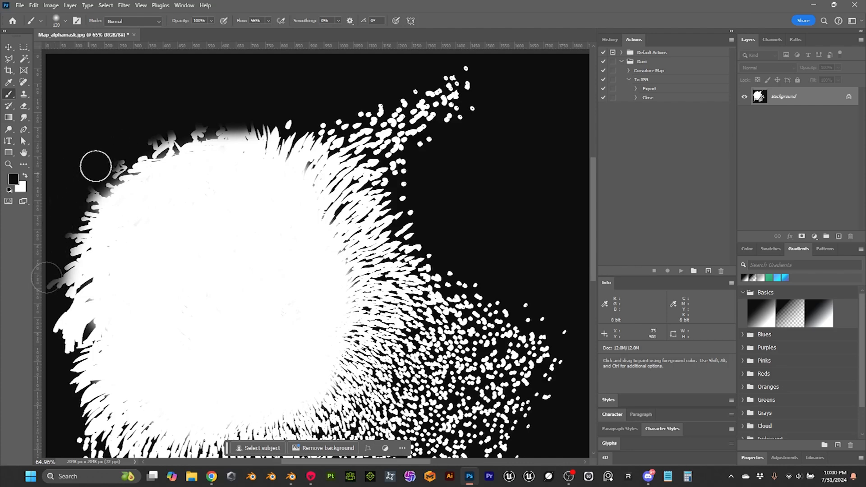
{"action": "scroll", "coordinate": [56, 331], "scroll_direction": "down", "scroll_amount": 2}
{"action": "scroll", "coordinate": [197, 251], "scroll_direction": "down", "scroll_amount": 1}
{"action": "scroll", "coordinate": [196, 252], "scroll_direction": "up", "scroll_amount": 1}
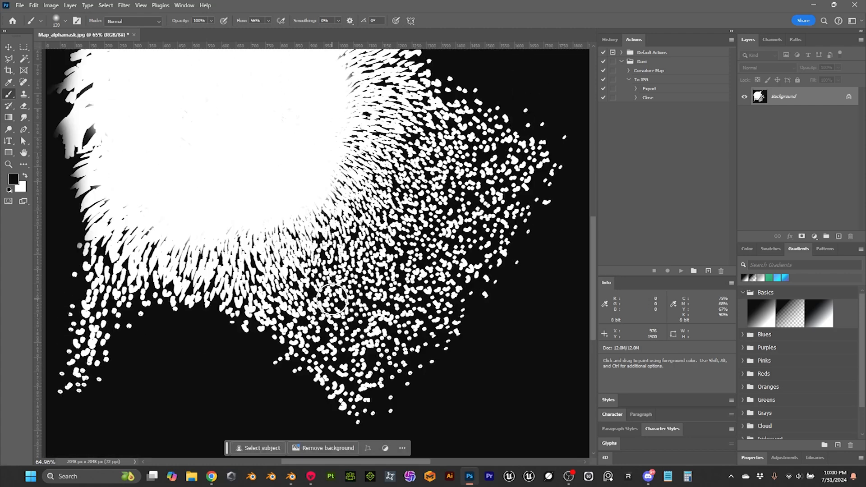
{"action": "key", "text": "ctrl+minus"}
{"action": "key", "text": "ctrl+minus"}
{"action": "scroll", "coordinate": [437, 200], "scroll_direction": "up", "scroll_amount": 2}
{"action": "left_click_drag", "start_coordinate": [274, 151], "coordinate": [226, 155]}
{"action": "key", "text": "ctrl+z"}
{"action": "scroll", "coordinate": [299, 166], "scroll_direction": "up", "scroll_amount": 1}
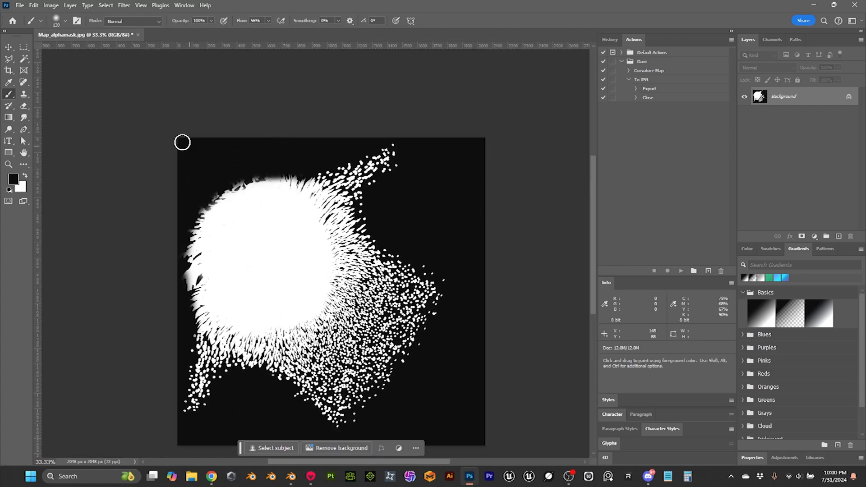
Step: Set the brush to 177 px and 64% opacity, and fade the mask's upper edge and the outer tip of its upper-right strip
{"action": "left_click", "coordinate": [65, 21]}
{"action": "mouse_move", "coordinate": [90, 51]}
{"action": "left_mouse_down"}
{"action": "mouse_move", "coordinate": [99, 50]}
{"action": "mouse_move", "coordinate": [92, 50]}
{"action": "left_mouse_up"}
{"action": "left_click", "coordinate": [230, 40]}
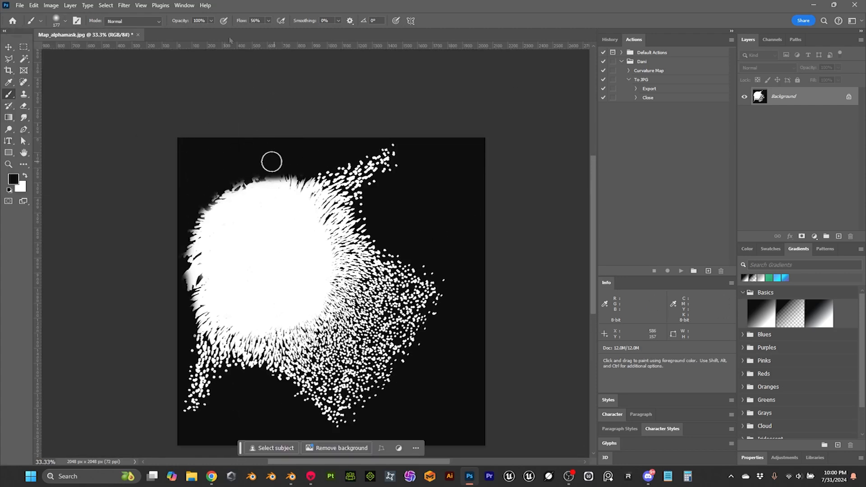
{"action": "left_click", "coordinate": [211, 20]}
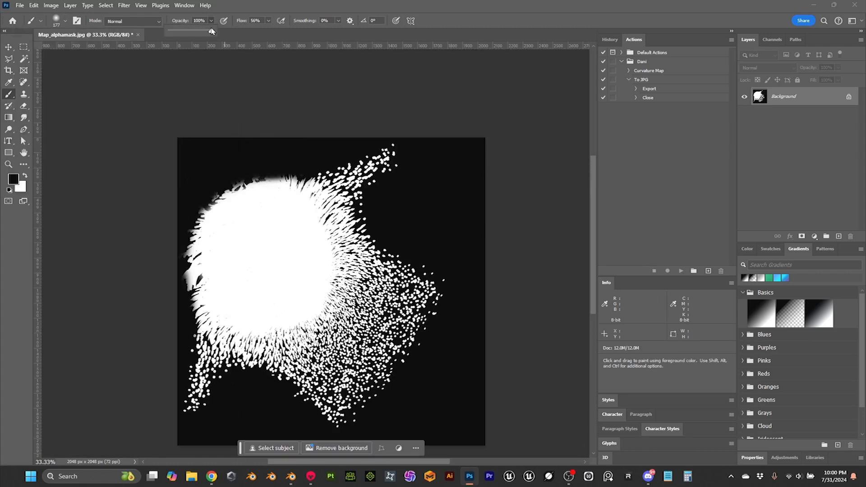
{"action": "left_click", "coordinate": [281, 144]}
{"action": "left_click_drag", "start_coordinate": [296, 168], "coordinate": [353, 160]}
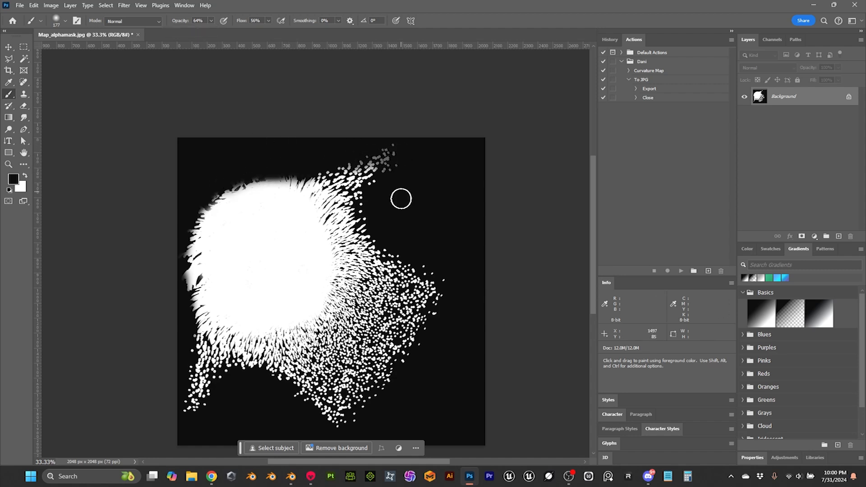
Step: Fade the hair dots and strands with semi-transparent black along the mask's right, lower and left borders
{"action": "left_click_drag", "start_coordinate": [411, 269], "coordinate": [435, 284]}
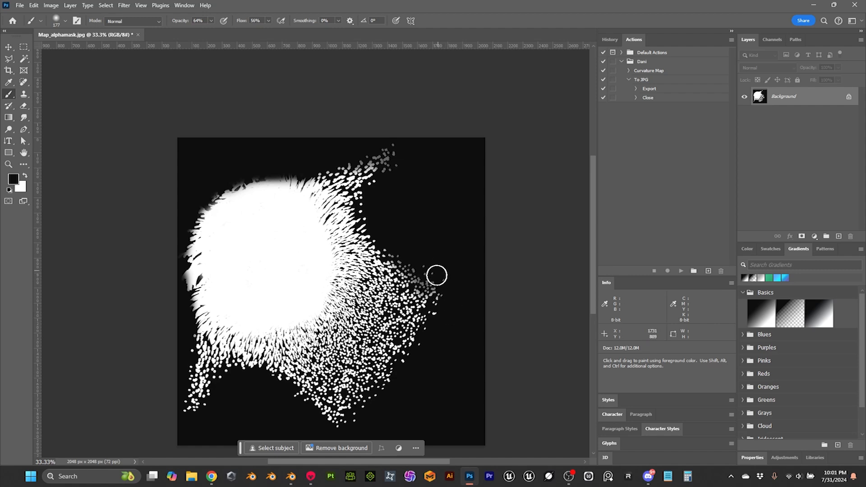
{"action": "left_click_drag", "start_coordinate": [415, 335], "coordinate": [434, 295]}
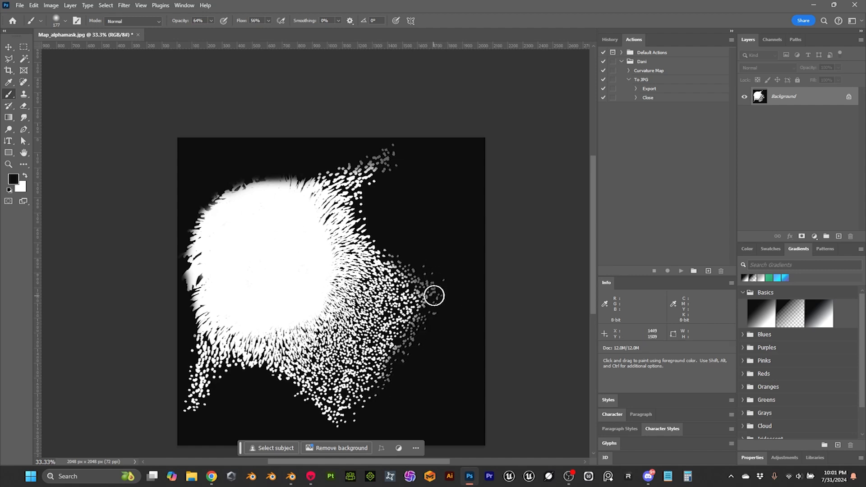
{"action": "left_click_drag", "start_coordinate": [339, 422], "coordinate": [282, 385]}
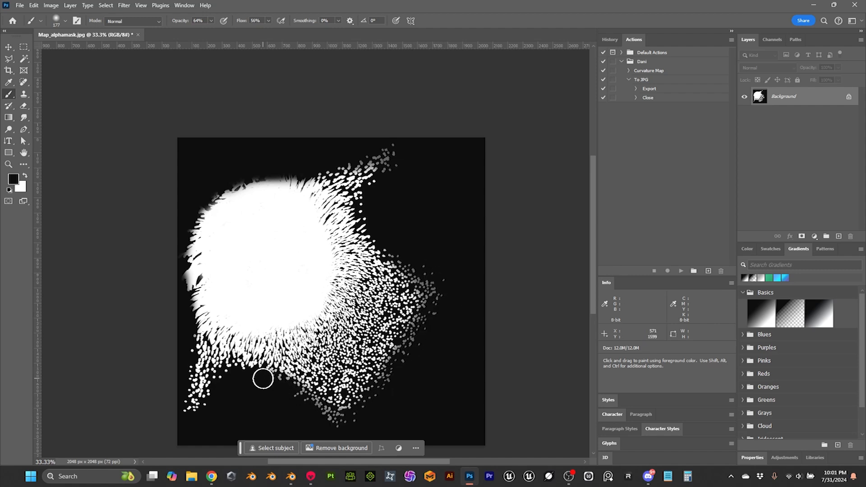
{"action": "left_click_drag", "start_coordinate": [228, 375], "coordinate": [206, 408]}
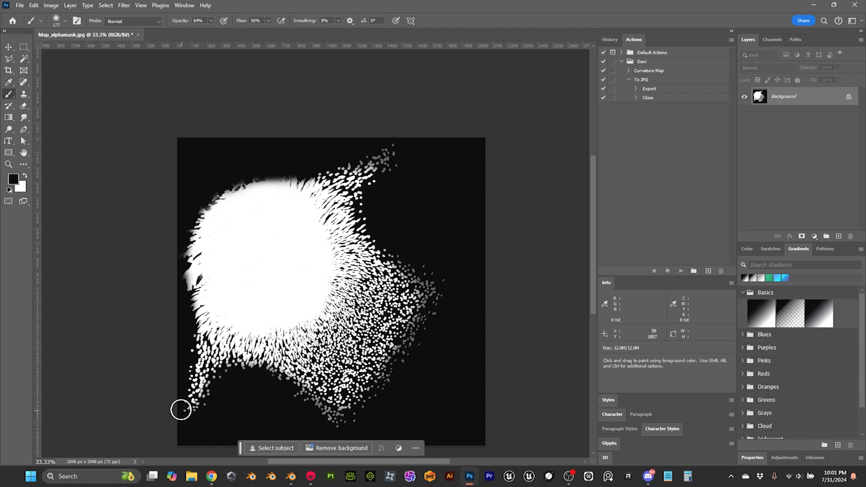
{"action": "left_click_drag", "start_coordinate": [186, 311], "coordinate": [186, 295]}
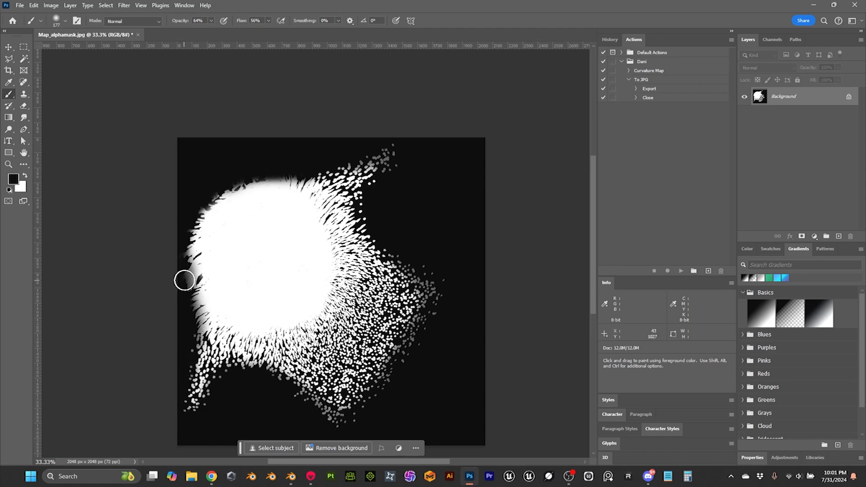
{"action": "left_click_drag", "start_coordinate": [189, 280], "coordinate": [191, 354]}
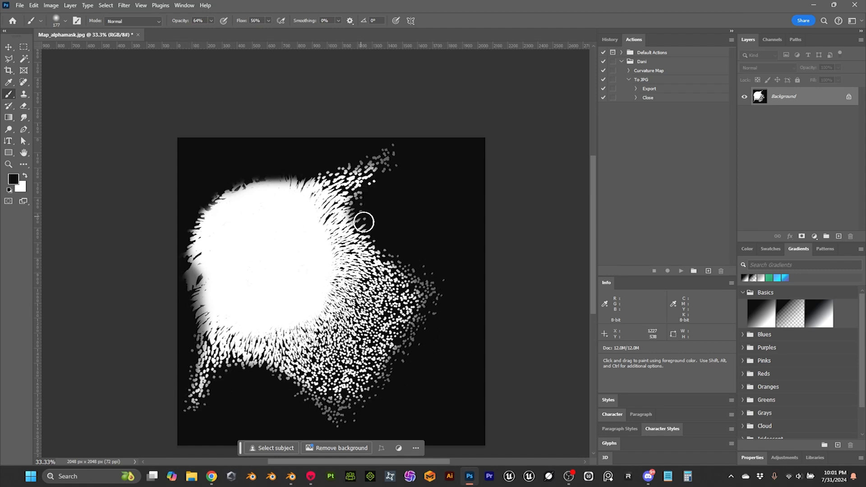
Step: Fade the strands at the inner corner beside the upper-right strip, and soften the mask's top and upper-left edges with black
{"action": "left_click_drag", "start_coordinate": [361, 223], "coordinate": [378, 241]}
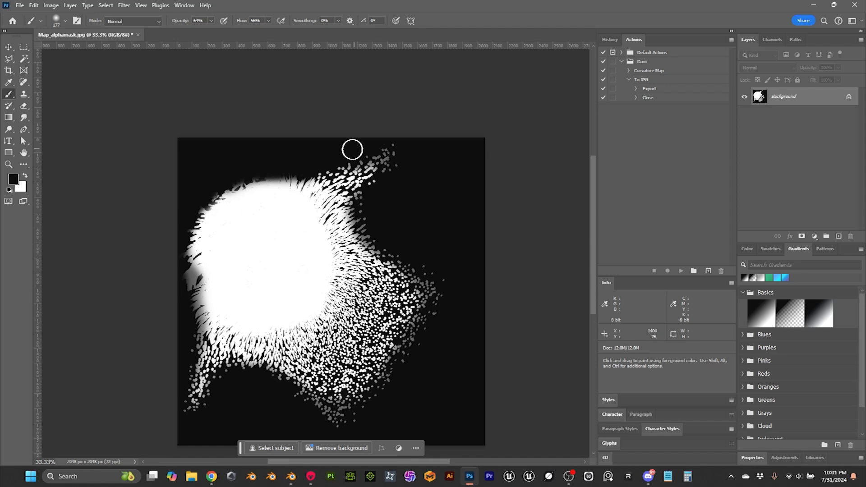
{"action": "mouse_move", "coordinate": [290, 171]}
{"action": "left_mouse_down"}
{"action": "mouse_move", "coordinate": [320, 174]}
{"action": "mouse_move", "coordinate": [347, 160]}
{"action": "left_mouse_up"}
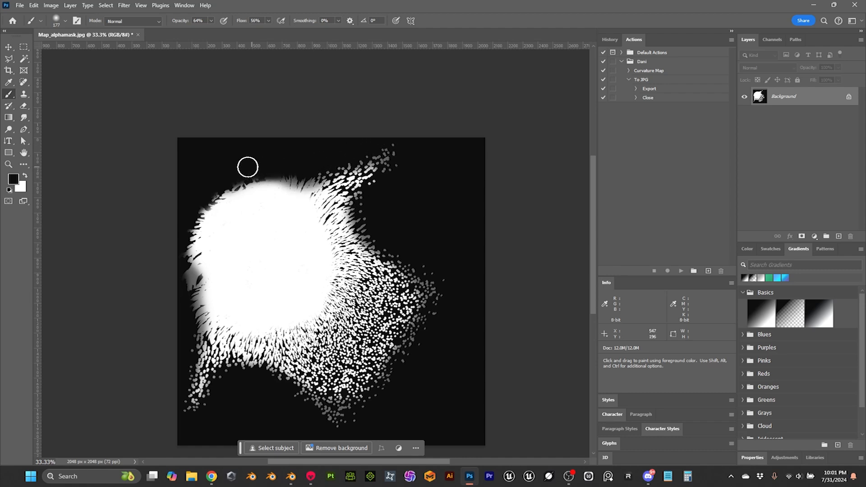
{"action": "left_click_drag", "start_coordinate": [238, 180], "coordinate": [257, 175]}
{"action": "mouse_move", "coordinate": [196, 206]}
{"action": "left_mouse_down"}
{"action": "mouse_move", "coordinate": [234, 184]}
{"action": "mouse_move", "coordinate": [186, 219]}
{"action": "mouse_move", "coordinate": [189, 253]}
{"action": "mouse_move", "coordinate": [241, 180]}
{"action": "mouse_move", "coordinate": [265, 178]}
{"action": "left_mouse_up"}
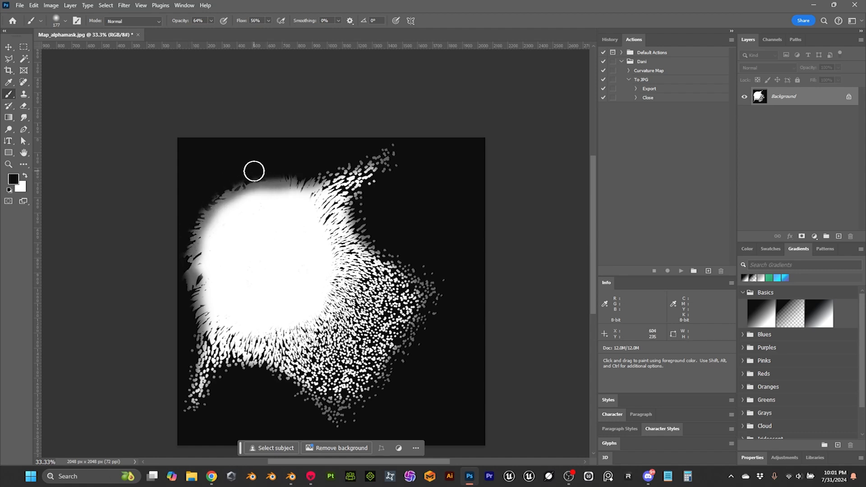
Step: Save Map_alphamask.jpg as a progressive JPEG at maximum quality 12
{"action": "scroll", "coordinate": [447, 208], "scroll_direction": "down", "scroll_amount": 4}
{"action": "scroll", "coordinate": [452, 211], "scroll_direction": "up", "scroll_amount": 6}
{"action": "scroll", "coordinate": [452, 210], "scroll_direction": "down", "scroll_amount": 3}
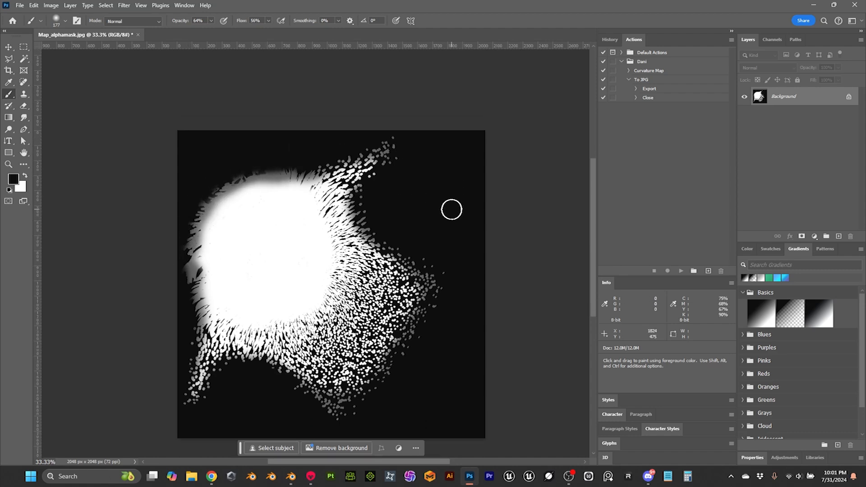
{"action": "key", "text": "ctrl+s"}
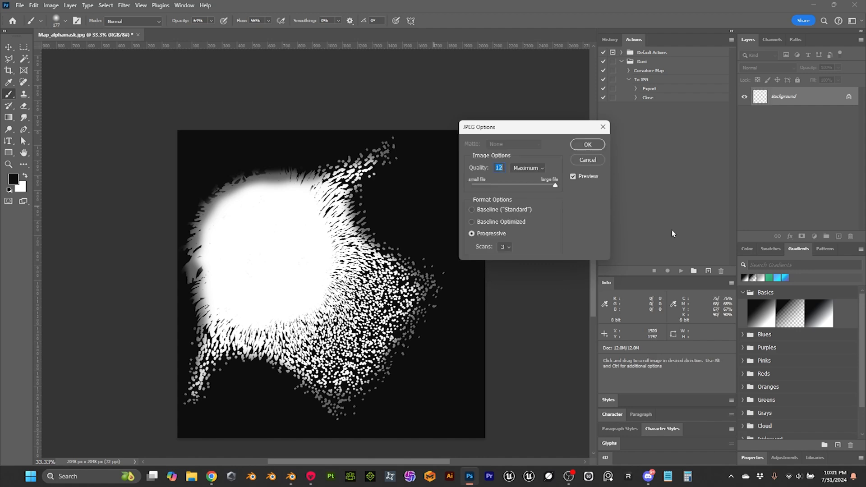
{"action": "left_click", "coordinate": [586, 145]}
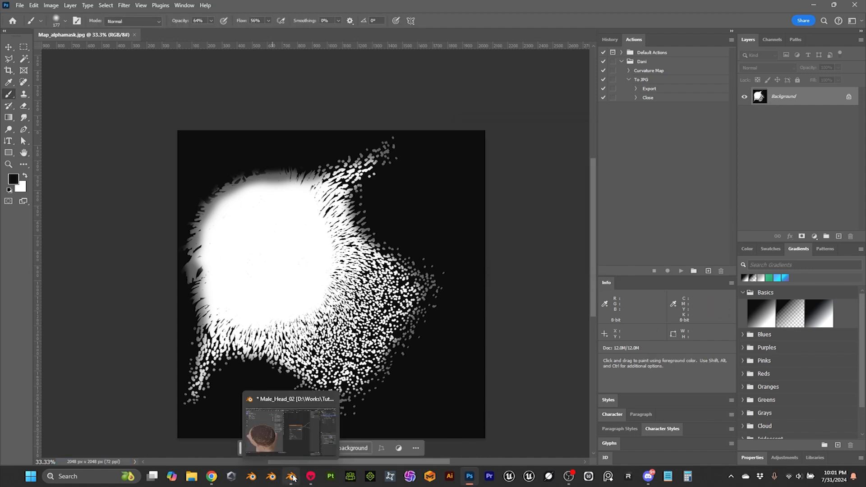
Step: Switch to Blender, and reload the edited Map_alphamask.jpg into the Scalp material's image texture node
{"action": "left_click", "coordinate": [296, 423]}
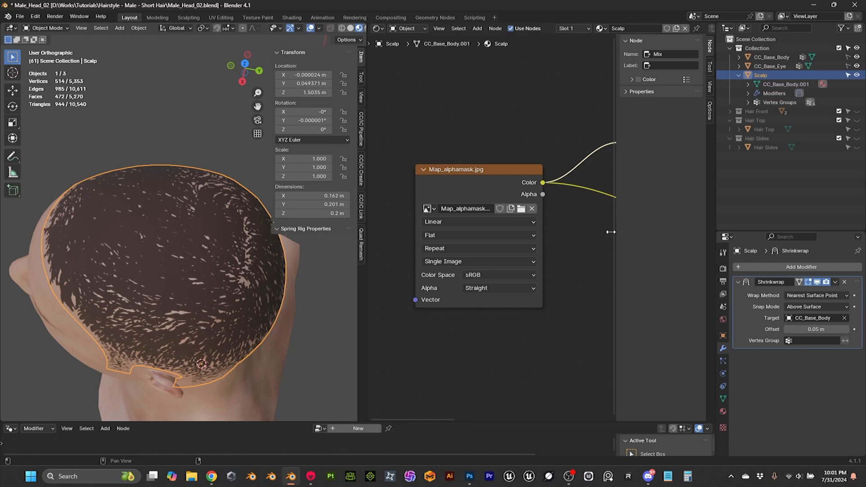
{"action": "left_click", "coordinate": [521, 209]}
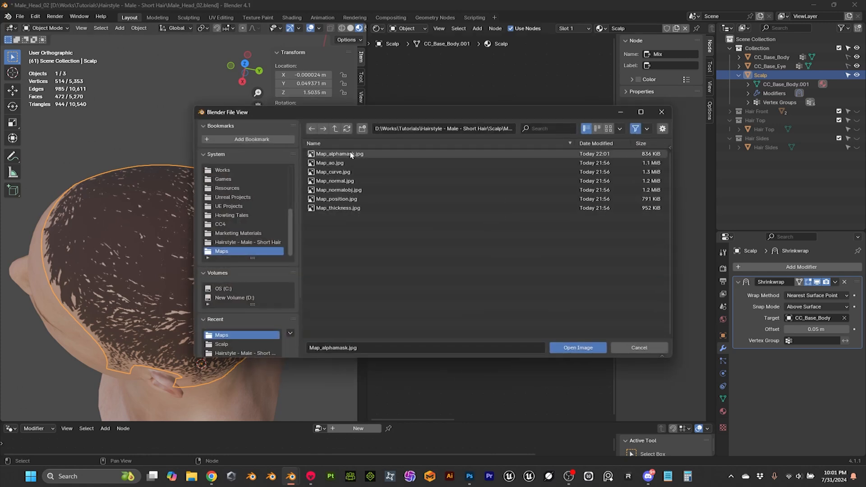
{"action": "left_click_drag", "start_coordinate": [426, 112], "coordinate": [567, 112]}
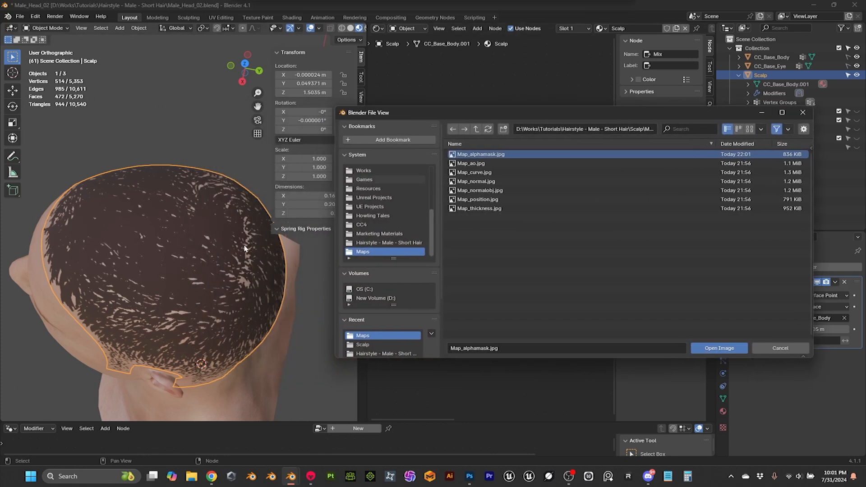
{"action": "left_click", "coordinate": [720, 351]}
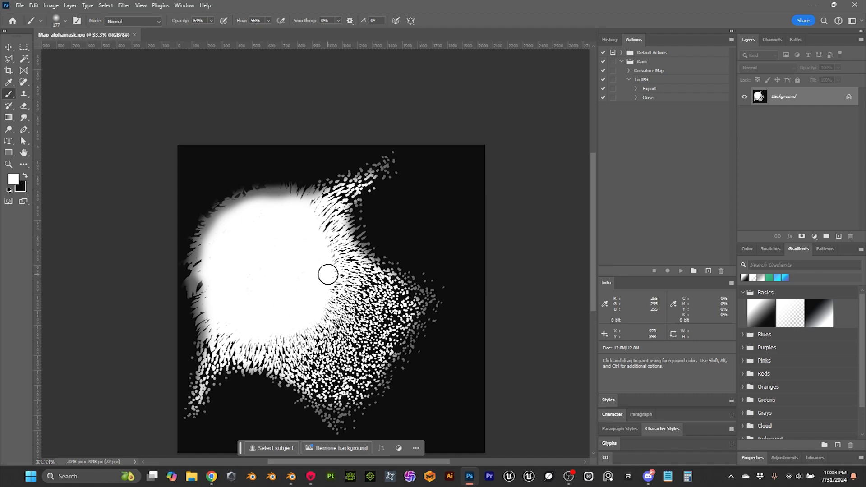
Step: Switch to Photoshop, and touch up the alpha mask, painting white over its upper-left edge and black along its outer border
{"action": "scroll", "coordinate": [328, 275], "scroll_direction": "down", "scroll_amount": 2}
{"action": "scroll", "coordinate": [318, 280], "scroll_direction": "up", "scroll_amount": 2, "text": "alt"}
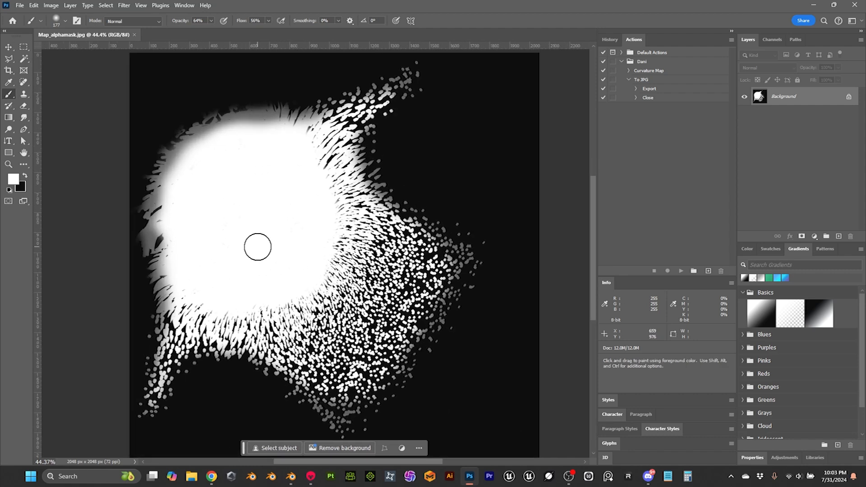
{"action": "mouse_move", "coordinate": [225, 160]}
{"action": "left_mouse_down"}
{"action": "mouse_move", "coordinate": [201, 141]}
{"action": "mouse_move", "coordinate": [184, 153]}
{"action": "mouse_move", "coordinate": [206, 130]}
{"action": "mouse_move", "coordinate": [327, 110]}
{"action": "mouse_move", "coordinate": [304, 120]}
{"action": "mouse_move", "coordinate": [324, 151]}
{"action": "mouse_move", "coordinate": [346, 254]}
{"action": "mouse_move", "coordinate": [334, 271]}
{"action": "mouse_move", "coordinate": [233, 316]}
{"action": "mouse_move", "coordinate": [210, 307]}
{"action": "mouse_move", "coordinate": [279, 343]}
{"action": "mouse_move", "coordinate": [340, 340]}
{"action": "mouse_move", "coordinate": [310, 328]}
{"action": "mouse_move", "coordinate": [371, 245]}
{"action": "mouse_move", "coordinate": [355, 236]}
{"action": "mouse_move", "coordinate": [359, 212]}
{"action": "mouse_move", "coordinate": [394, 275]}
{"action": "mouse_move", "coordinate": [361, 325]}
{"action": "mouse_move", "coordinate": [313, 350]}
{"action": "mouse_move", "coordinate": [324, 361]}
{"action": "mouse_move", "coordinate": [406, 268]}
{"action": "mouse_move", "coordinate": [336, 367]}
{"action": "mouse_move", "coordinate": [387, 273]}
{"action": "mouse_move", "coordinate": [321, 135]}
{"action": "mouse_move", "coordinate": [358, 206]}
{"action": "mouse_move", "coordinate": [357, 249]}
{"action": "mouse_move", "coordinate": [158, 236]}
{"action": "mouse_move", "coordinate": [171, 323]}
{"action": "mouse_move", "coordinate": [236, 315]}
{"action": "mouse_move", "coordinate": [347, 207]}
{"action": "mouse_move", "coordinate": [268, 125]}
{"action": "mouse_move", "coordinate": [222, 127]}
{"action": "mouse_move", "coordinate": [242, 112]}
{"action": "mouse_move", "coordinate": [251, 120]}
{"action": "mouse_move", "coordinate": [161, 215]}
{"action": "mouse_move", "coordinate": [157, 195]}
{"action": "mouse_move", "coordinate": [170, 160]}
{"action": "mouse_move", "coordinate": [149, 231]}
{"action": "mouse_move", "coordinate": [173, 188]}
{"action": "left_mouse_up"}
{"action": "scroll", "coordinate": [174, 177], "scroll_direction": "up", "scroll_amount": 1}
{"action": "key", "text": "x"}
{"action": "mouse_move", "coordinate": [125, 202]}
{"action": "left_mouse_down"}
{"action": "mouse_move", "coordinate": [133, 248]}
{"action": "mouse_move", "coordinate": [197, 145]}
{"action": "mouse_move", "coordinate": [366, 120]}
{"action": "mouse_move", "coordinate": [173, 352]}
{"action": "mouse_move", "coordinate": [188, 342]}
{"action": "mouse_move", "coordinate": [284, 336]}
{"action": "left_mouse_up"}
{"action": "key", "text": "x"}
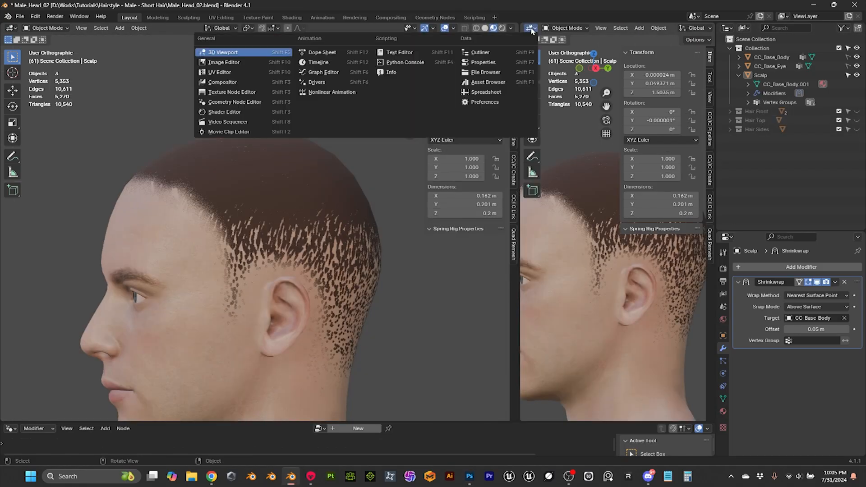
Step: Switch to Blender, and check the alpha mask's hairline on the scalp from the side of the head
{"action": "left_click", "coordinate": [233, 121]}
{"action": "scroll", "coordinate": [581, 180], "scroll_direction": "up", "scroll_amount": 4}
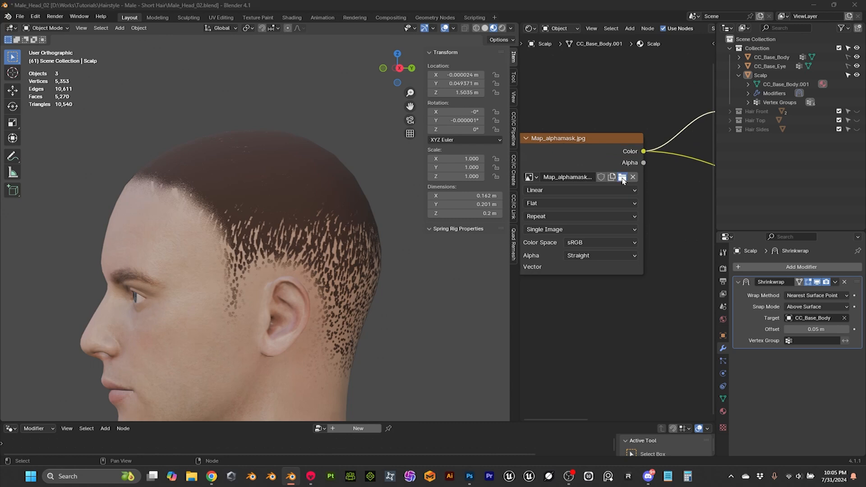
{"action": "middle_click_drag", "start_coordinate": [316, 194], "coordinate": [301, 142]}
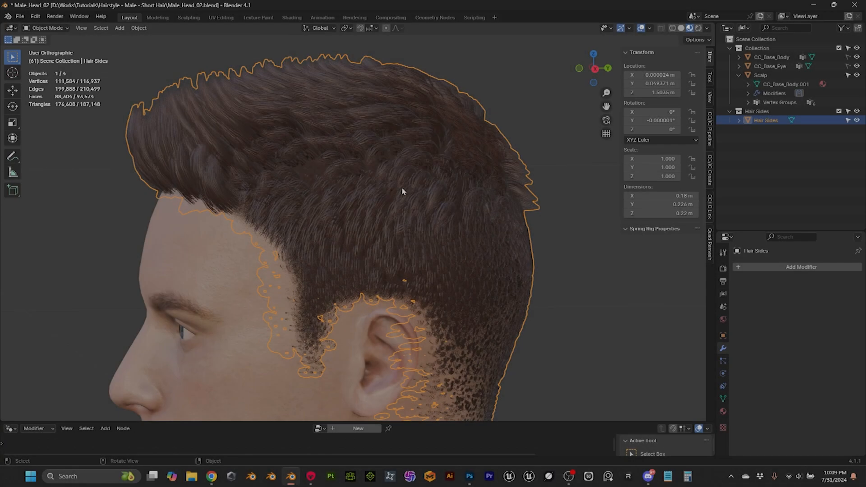
Step: Examine the Hair Sides mesh density with all of its geometry selected in Edit Mode, and return to Object Mode
{"action": "key", "text": "Tab"}
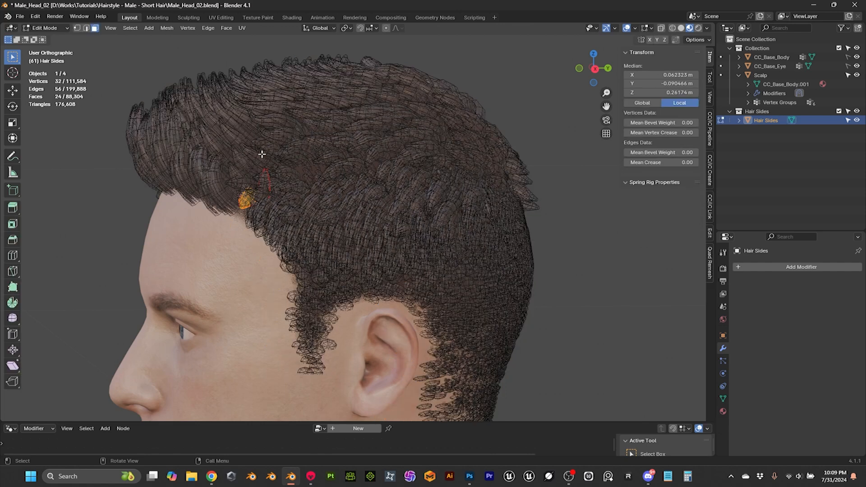
{"action": "key", "text": "a"}
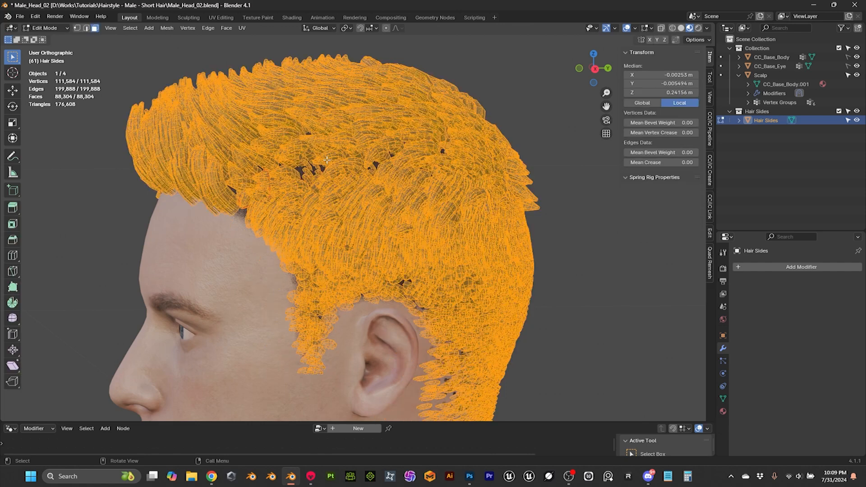
{"action": "left_click", "coordinate": [60, 30]}
{"action": "left_click", "coordinate": [57, 42]}
{"action": "left_click", "coordinate": [201, 97]}
{"action": "left_click", "coordinate": [217, 110]}
{"action": "middle_click_drag", "start_coordinate": [217, 110], "coordinate": [523, 187]}
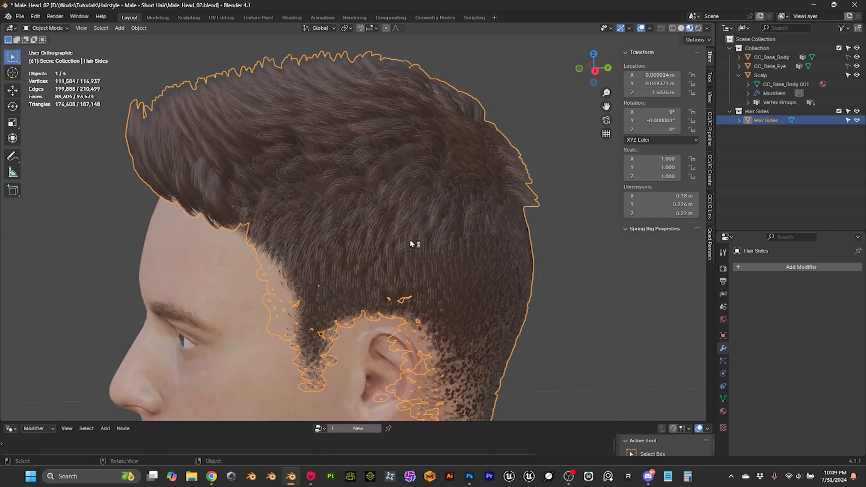
{"action": "scroll", "coordinate": [307, 136], "scroll_direction": "down", "scroll_amount": 3}
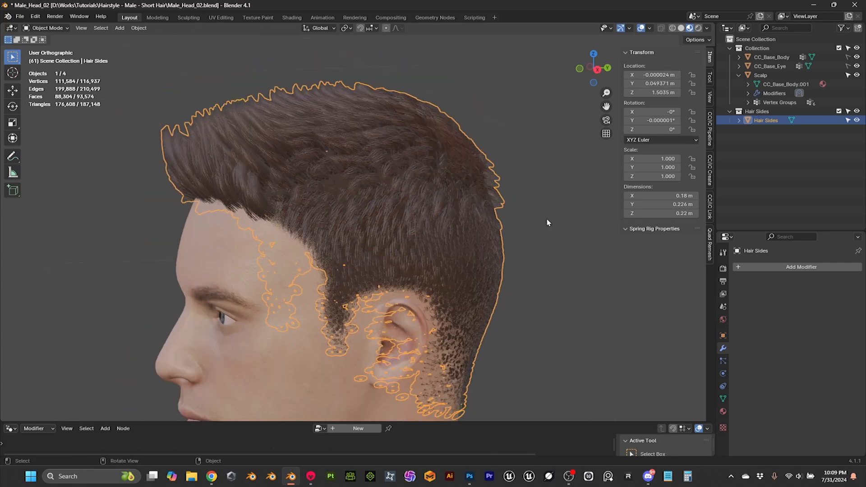
Step: Add a Decimate modifier to the Hair Sides object with a Collapse ratio of 0.1
{"action": "left_click", "coordinate": [796, 268]}
{"action": "mouse_move", "coordinate": [764, 270]}
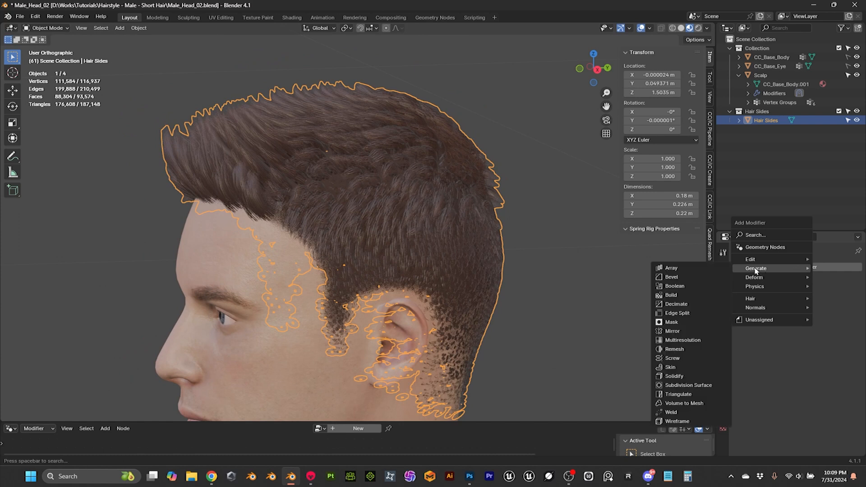
{"action": "left_click", "coordinate": [676, 304]}
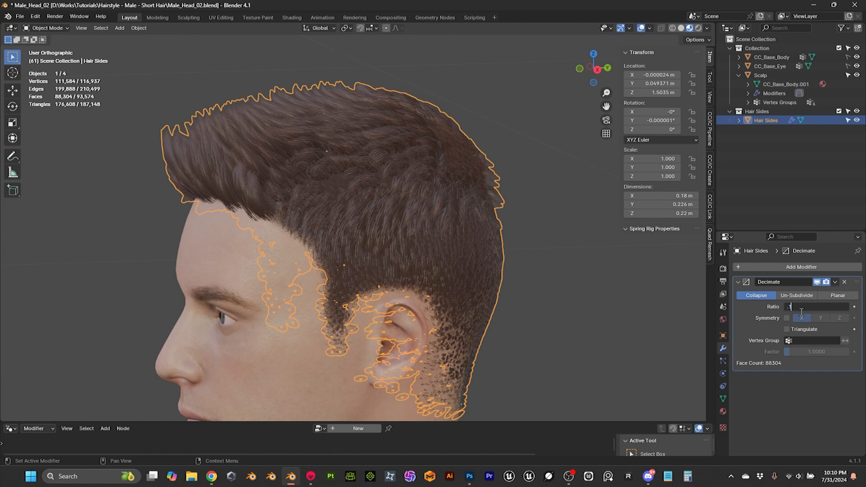
{"action": "key", "text": "Return"}
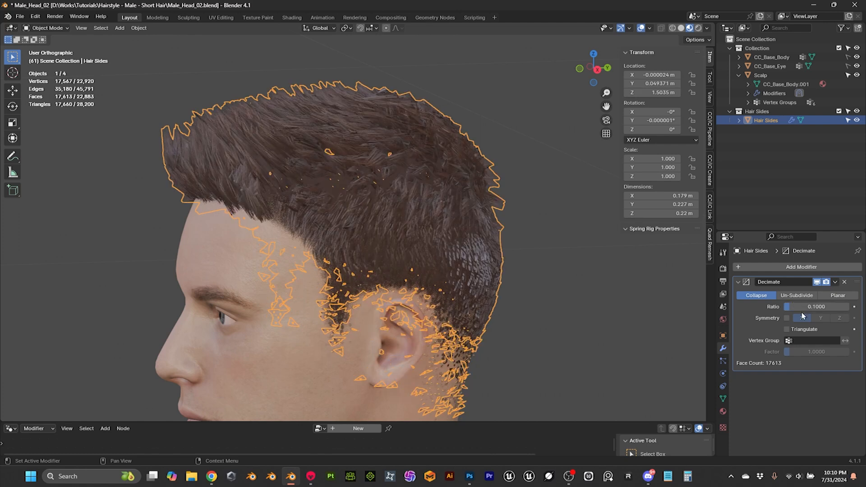
Step: Examine the decimated hair cards up close along the side, hairline and crown for lost detail
{"action": "middle_click_drag", "start_coordinate": [231, 61], "coordinate": [335, 135]}
{"action": "middle_click_drag", "start_coordinate": [225, 155], "coordinate": [230, 92]}
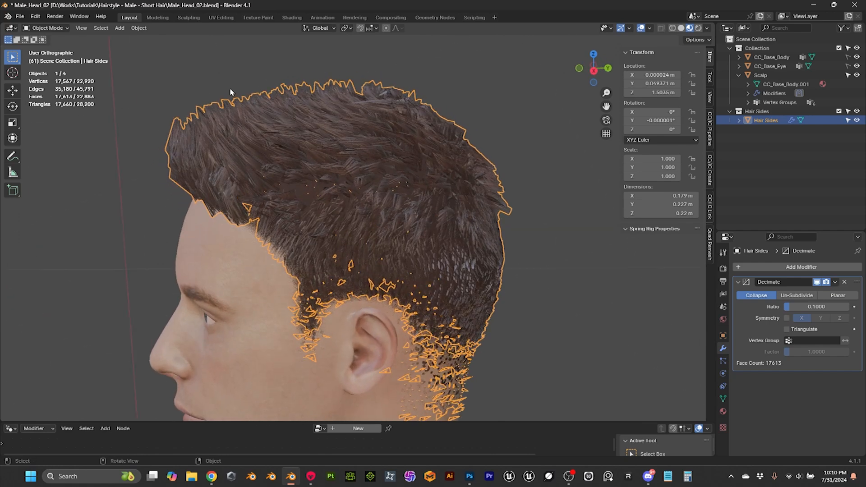
{"action": "left_click", "coordinate": [470, 129]}
{"action": "middle_click_drag", "start_coordinate": [488, 116], "coordinate": [293, 170]}
{"action": "scroll", "coordinate": [296, 170], "scroll_direction": "up", "scroll_amount": 5}
{"action": "scroll", "coordinate": [342, 171], "scroll_direction": "down", "scroll_amount": 4}
{"action": "left_click", "coordinate": [372, 173]}
{"action": "middle_click_drag", "start_coordinate": [372, 174], "coordinate": [220, 146]}
{"action": "scroll", "coordinate": [221, 147], "scroll_direction": "down", "scroll_amount": 3}
{"action": "middle_click_drag", "start_coordinate": [355, 175], "coordinate": [315, 157]}
{"action": "scroll", "coordinate": [319, 160], "scroll_direction": "up", "scroll_amount": 4}
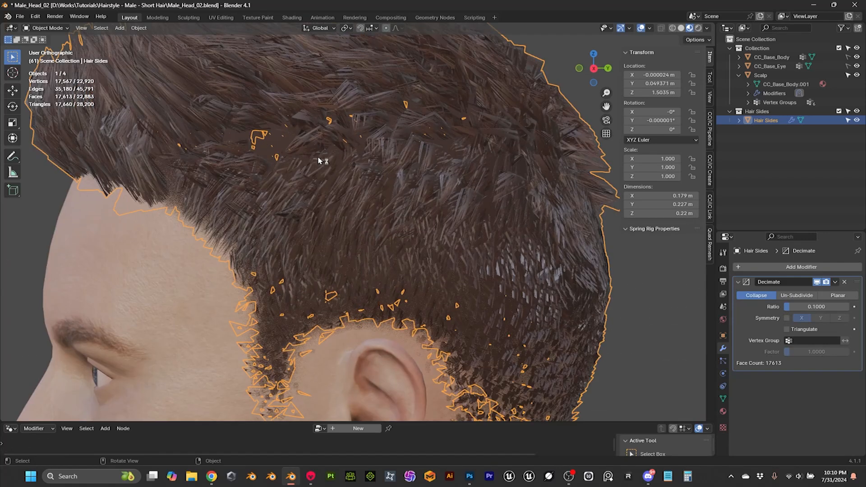
{"action": "scroll", "coordinate": [318, 160], "scroll_direction": "down", "scroll_amount": 3}
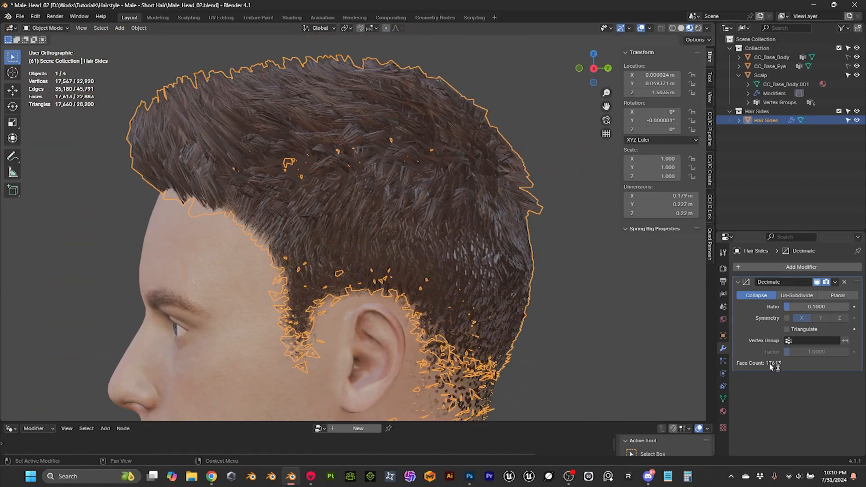
Step: Deselect the hair and compare how the decimated hairstyle reads from a distance and close to the head
{"action": "left_click", "coordinate": [820, 307]}
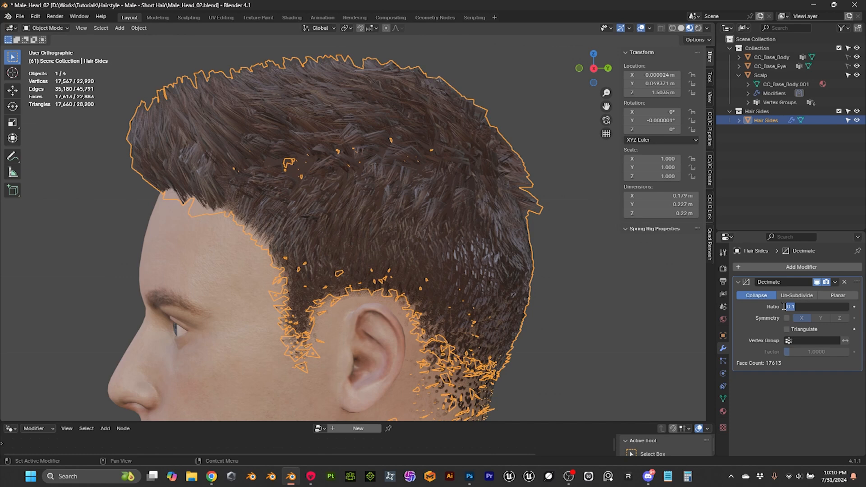
{"action": "left_click", "coordinate": [570, 301]}
{"action": "scroll", "coordinate": [564, 291], "scroll_direction": "down", "scroll_amount": 8}
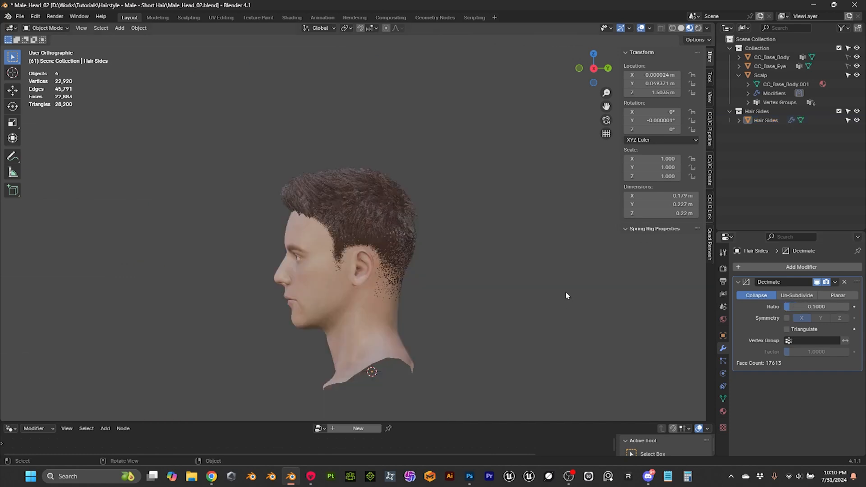
{"action": "middle_click_drag", "start_coordinate": [468, 295], "coordinate": [379, 259]}
{"action": "scroll", "coordinate": [580, 295], "scroll_direction": "down", "scroll_amount": 3}
{"action": "scroll", "coordinate": [578, 294], "scroll_direction": "up", "scroll_amount": 2}
{"action": "scroll", "coordinate": [482, 271], "scroll_direction": "up", "scroll_amount": 8}
{"action": "scroll", "coordinate": [461, 266], "scroll_direction": "up", "scroll_amount": 4}
{"action": "scroll", "coordinate": [455, 266], "scroll_direction": "down", "scroll_amount": 7}
{"action": "scroll", "coordinate": [379, 259], "scroll_direction": "up", "scroll_amount": 3}
{"action": "left_click", "coordinate": [369, 160]}
{"action": "middle_click_drag", "start_coordinate": [369, 160], "coordinate": [417, 170]}
{"action": "key", "text": "alt+a"}
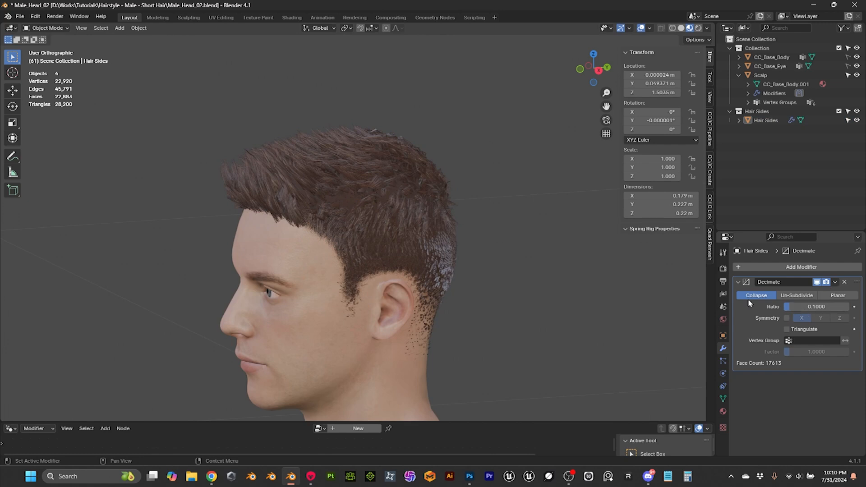
Step: Select the Hair Sides object and set its Decimate ratio to 0.5
{"action": "middle_click_drag", "start_coordinate": [405, 203], "coordinate": [397, 103]}
{"action": "left_click", "coordinate": [415, 118]}
{"action": "left_click", "coordinate": [825, 308]}
{"action": "key", "text": "Return"}
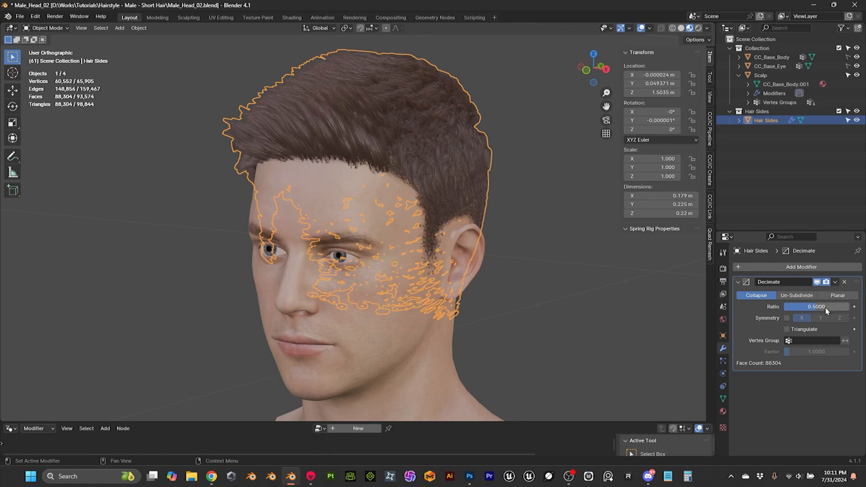
Step: Deselect the hair and examine the hairstyle at the new decimation ratio from both sides, the front and the back
{"action": "key", "text": "alt+a"}
{"action": "middle_click_drag", "start_coordinate": [547, 281], "coordinate": [573, 272]}
{"action": "scroll", "coordinate": [441, 230], "scroll_direction": "up", "scroll_amount": 4}
{"action": "middle_click_drag", "start_coordinate": [442, 231], "coordinate": [367, 233]}
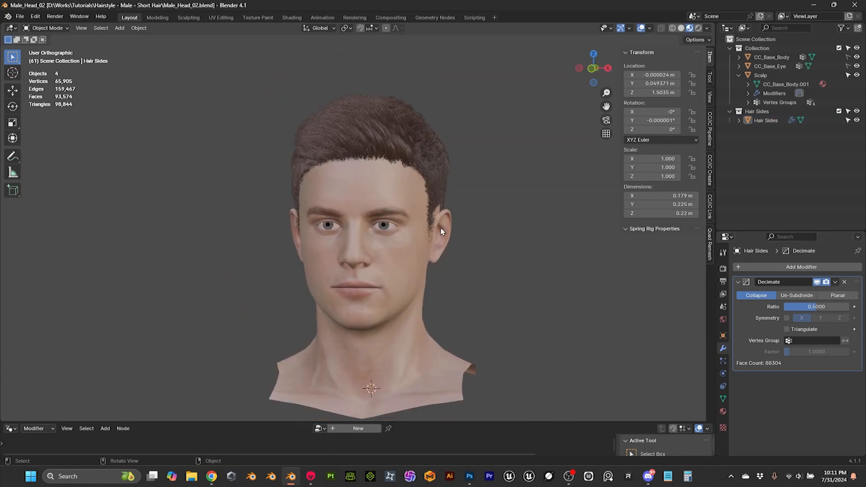
{"action": "scroll", "coordinate": [441, 231], "scroll_direction": "down", "scroll_amount": 4}
{"action": "scroll", "coordinate": [367, 234], "scroll_direction": "up", "scroll_amount": 2}
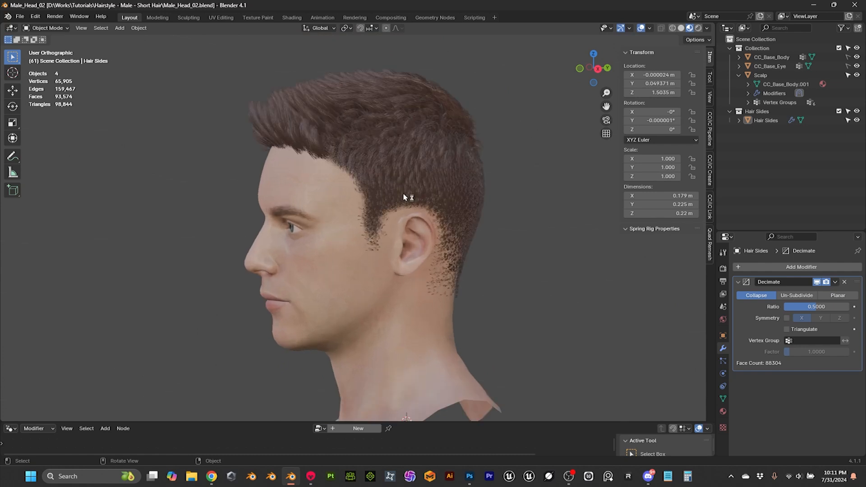
{"action": "middle_click_drag", "start_coordinate": [410, 220], "coordinate": [504, 208]}
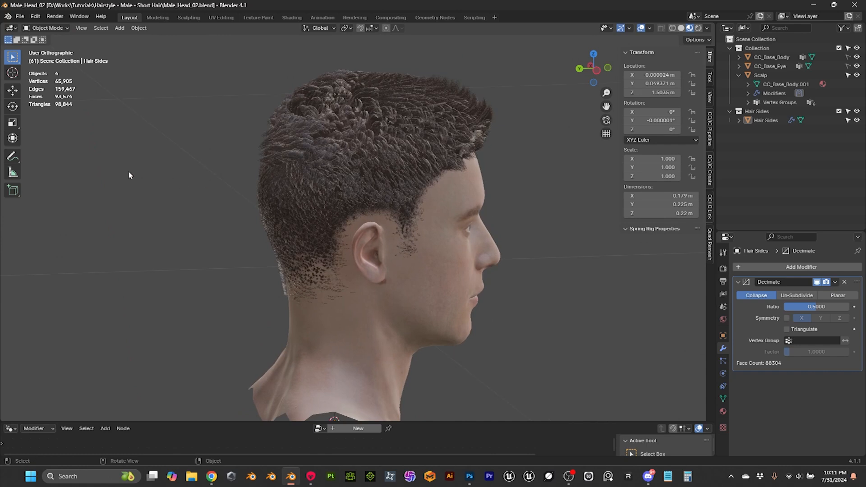
{"action": "middle_click_drag", "start_coordinate": [348, 155], "coordinate": [359, 206]}
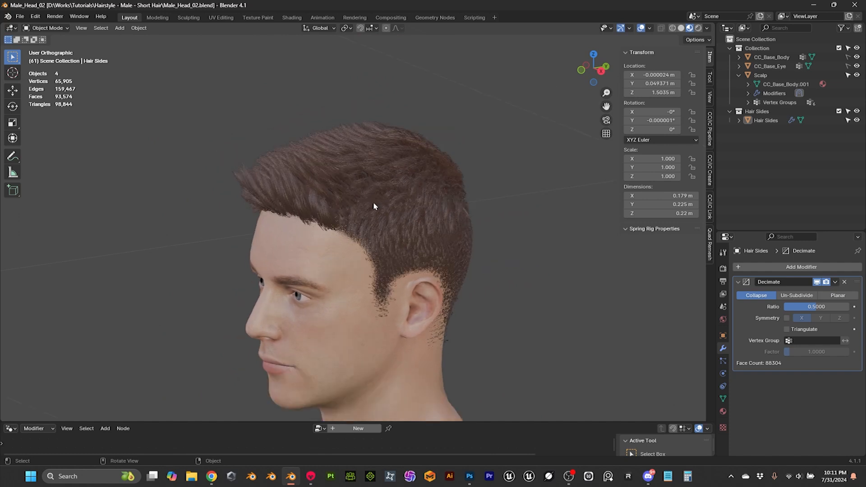
{"action": "middle_click_drag", "start_coordinate": [372, 207], "coordinate": [449, 168]}
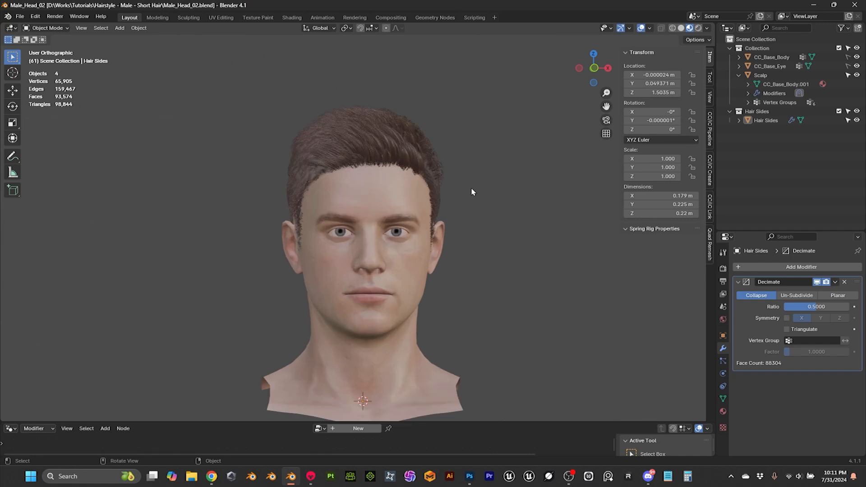
{"action": "middle_click_drag", "start_coordinate": [554, 310], "coordinate": [318, 273]}
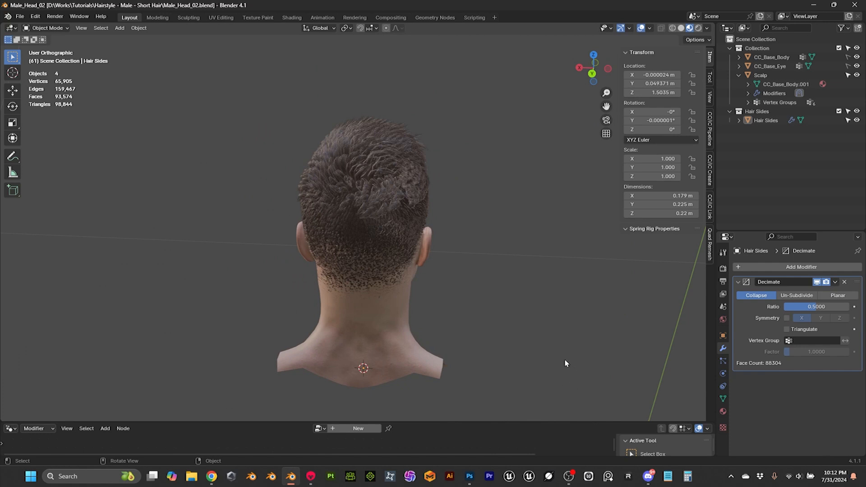
{"action": "left_click", "coordinate": [568, 476]}
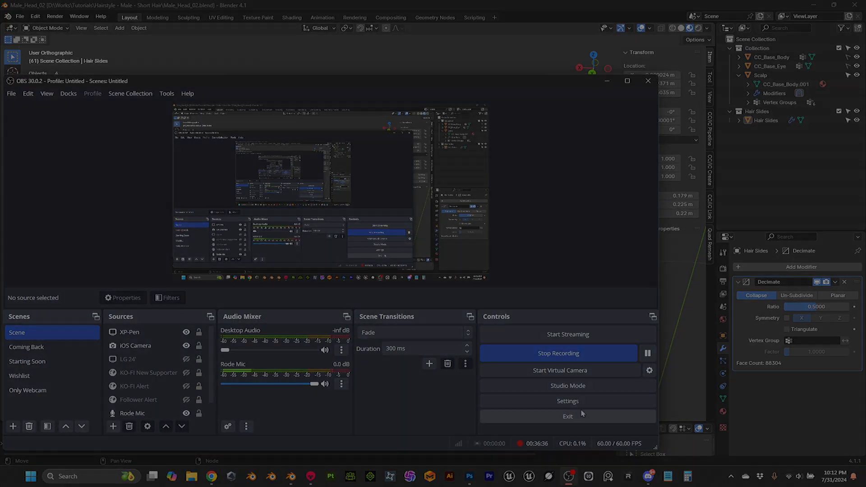